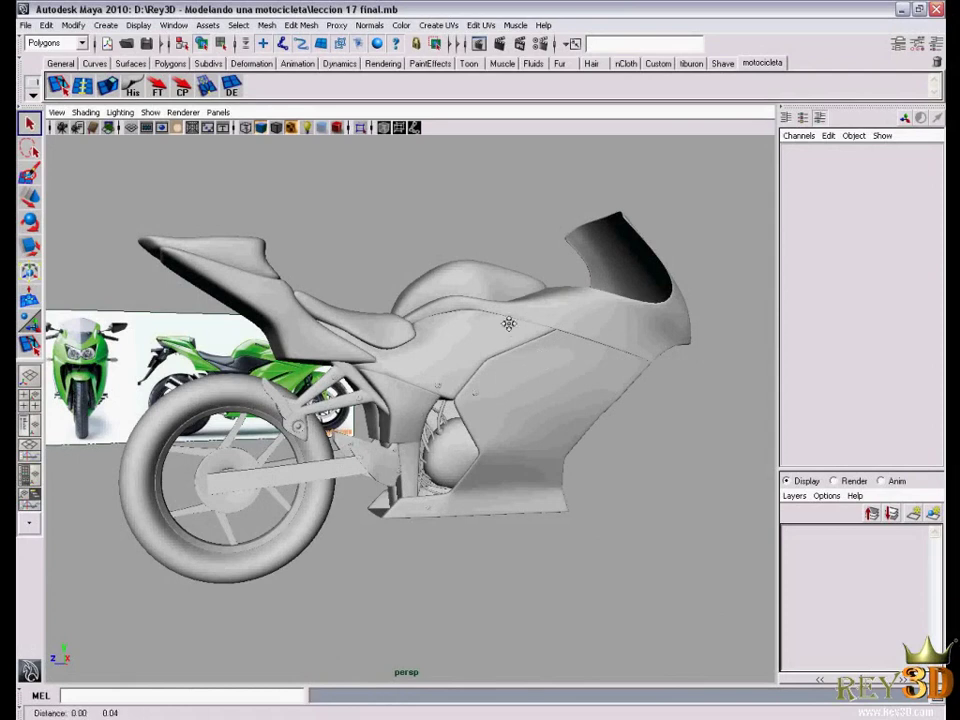
Close in on the side fairing opening and select the small cylinder beneath the fairing
alt+drag(538, 360, 520, 345)
alt+middle_drag(520, 345, 562, 415)
alt+right_drag(562, 415, 580, 400)
alt+drag(580, 400, 560, 410)
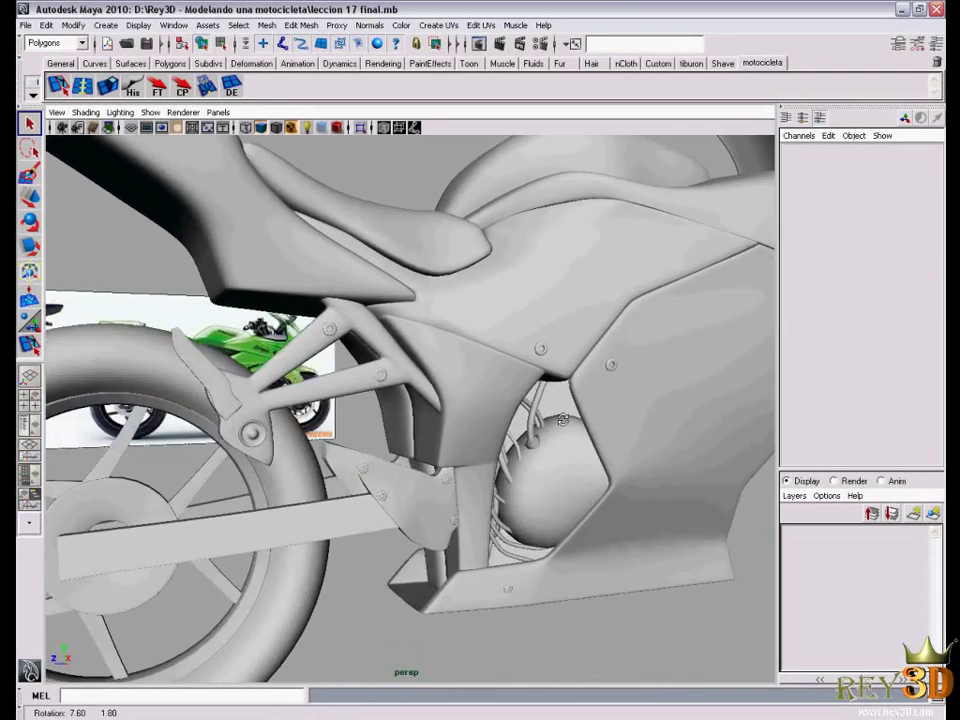
alt+middle_drag(560, 410, 540, 420)
alt+drag(540, 420, 562, 300)
click(455, 283)
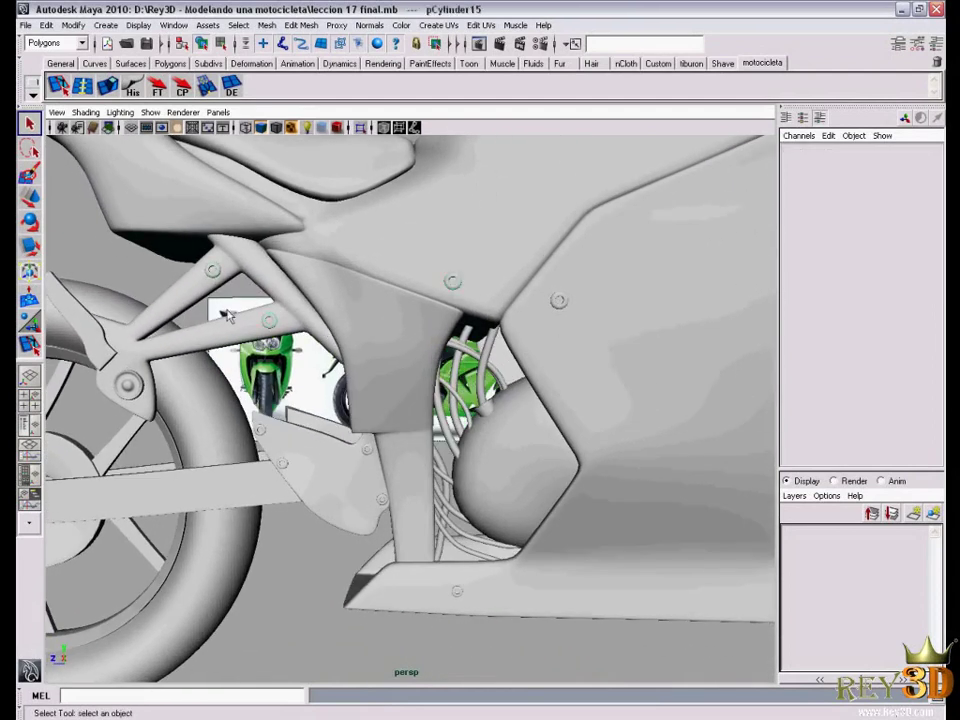
Pull back to see the bike's rear, then orbit low and close around the fairing opening
mouse_move(213, 279)
alt+mouse_down()
mouse_move(472, 376)
mouse_move(493, 407)
mouse_move(518, 407)
alt+mouse_up()
mouse_move(518, 407)
alt+middle_down()
mouse_move(553, 405)
mouse_move(539, 399)
alt+middle_up()
alt+right_drag(539, 399, 545, 395)
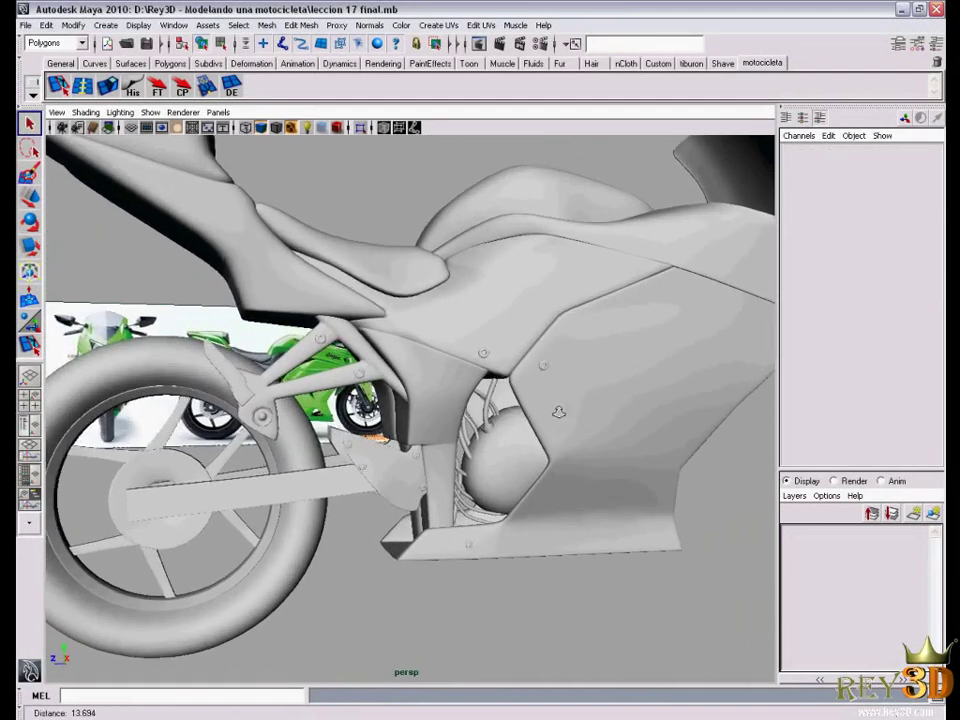
alt+middle_drag(545, 395, 550, 392)
alt+drag(550, 392, 451, 403)
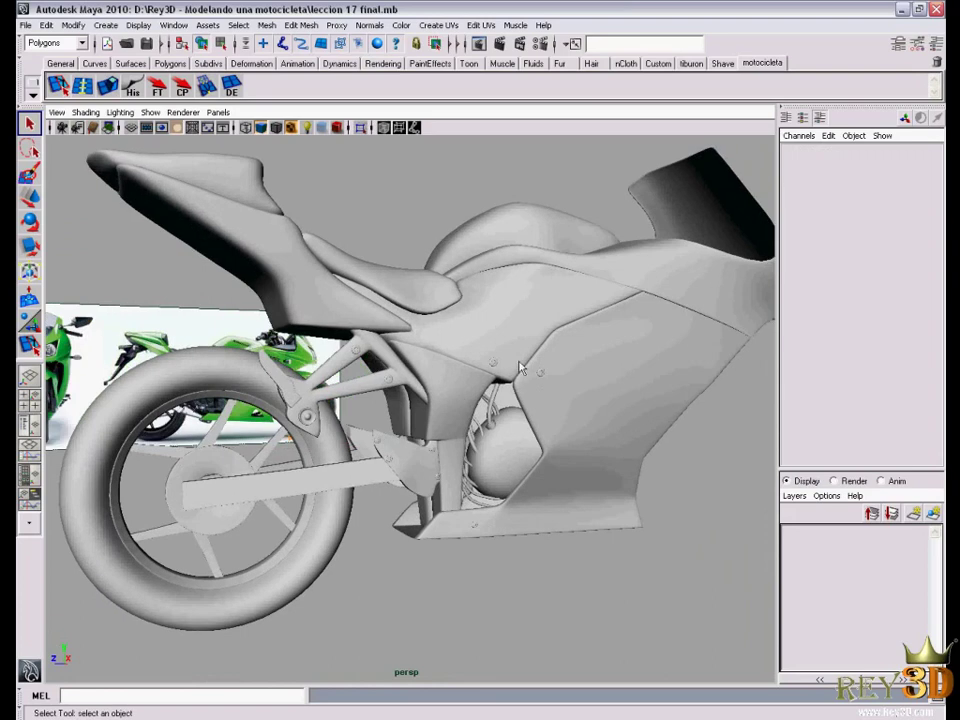
alt+drag(352, 360, 480, 390)
alt+right_drag(480, 390, 515, 426)
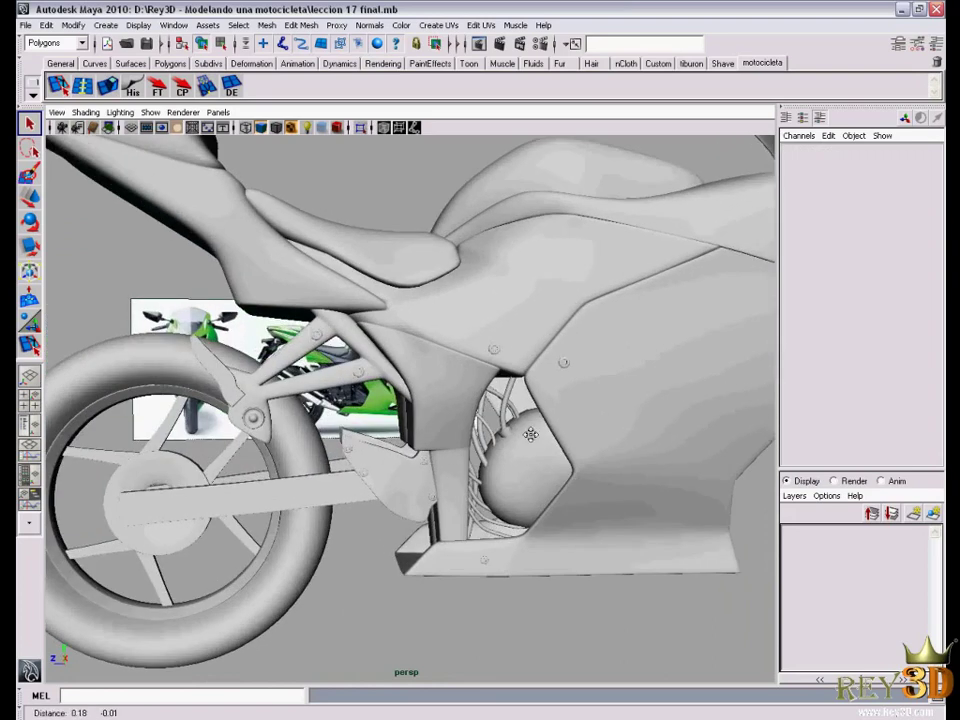
alt+drag(515, 426, 509, 426)
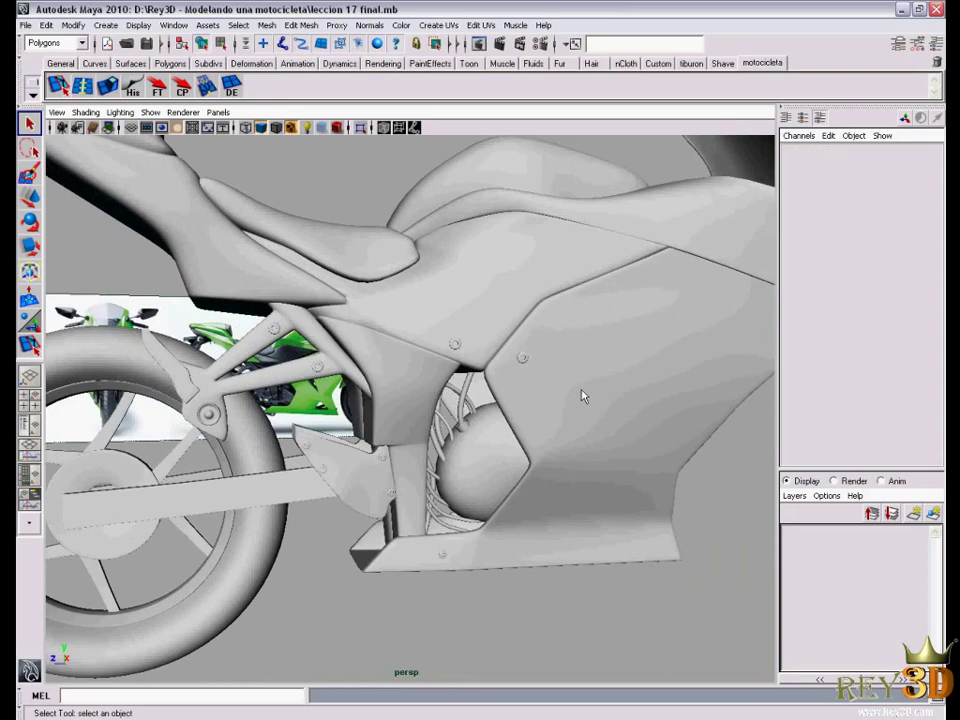
Reframe the view on the bike's midsection and frame
mouse_move(581, 396)
alt+right_down()
mouse_move(525, 396)
mouse_move(557, 394)
alt+right_up()
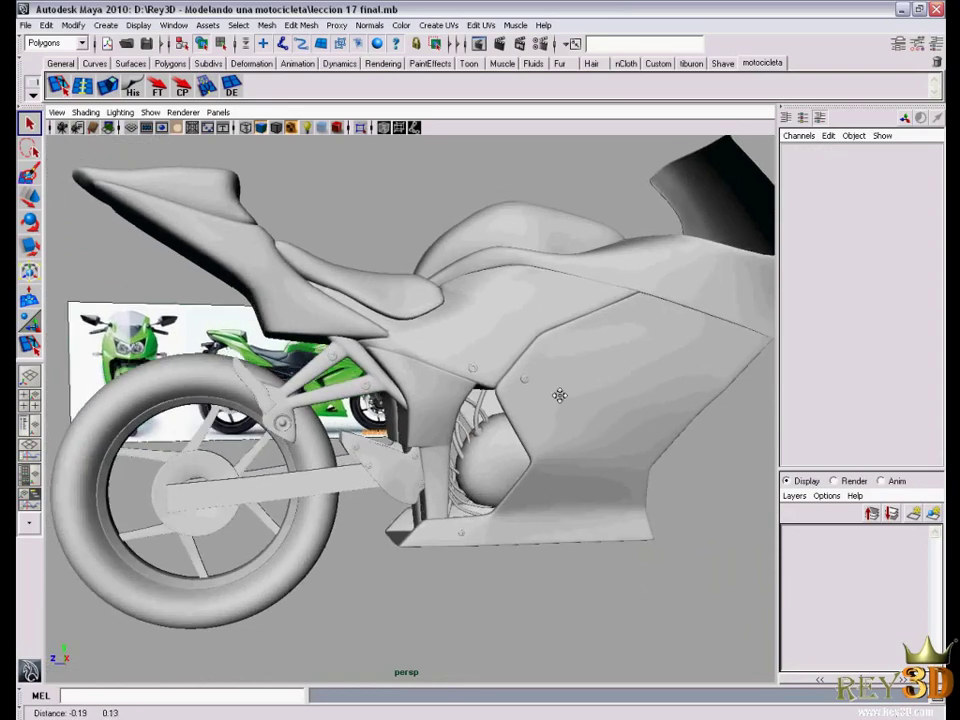
alt+drag(557, 394, 587, 381)
mouse_move(587, 381)
alt+right_down()
mouse_move(590, 416)
mouse_move(540, 441)
alt+right_up()
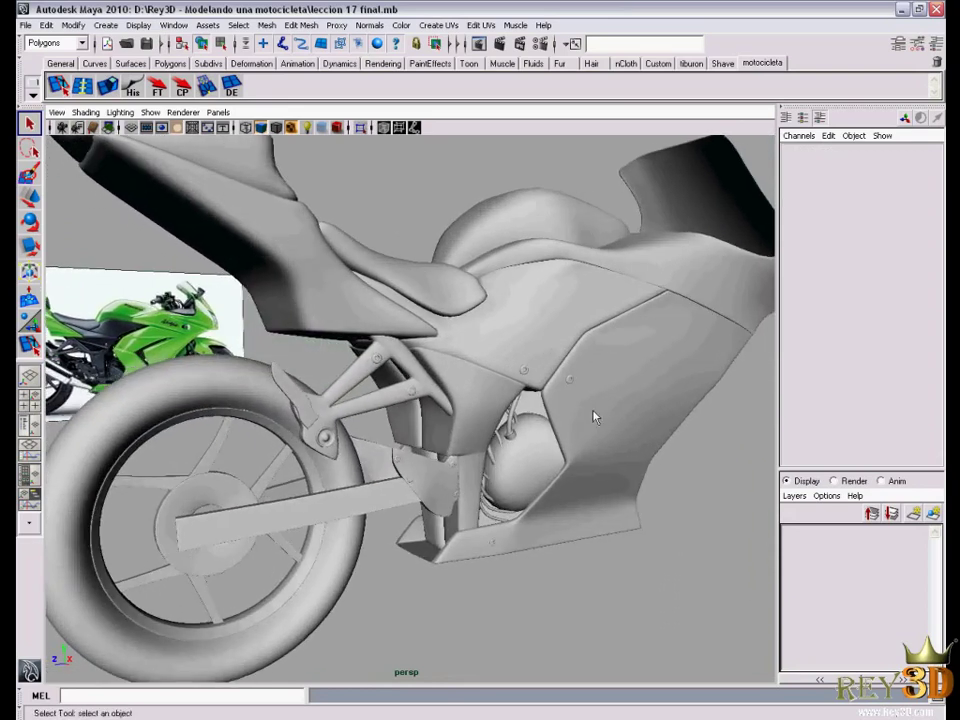
mouse_move(540, 441)
alt+mouse_down()
mouse_move(434, 391)
mouse_move(450, 380)
alt+mouse_up()
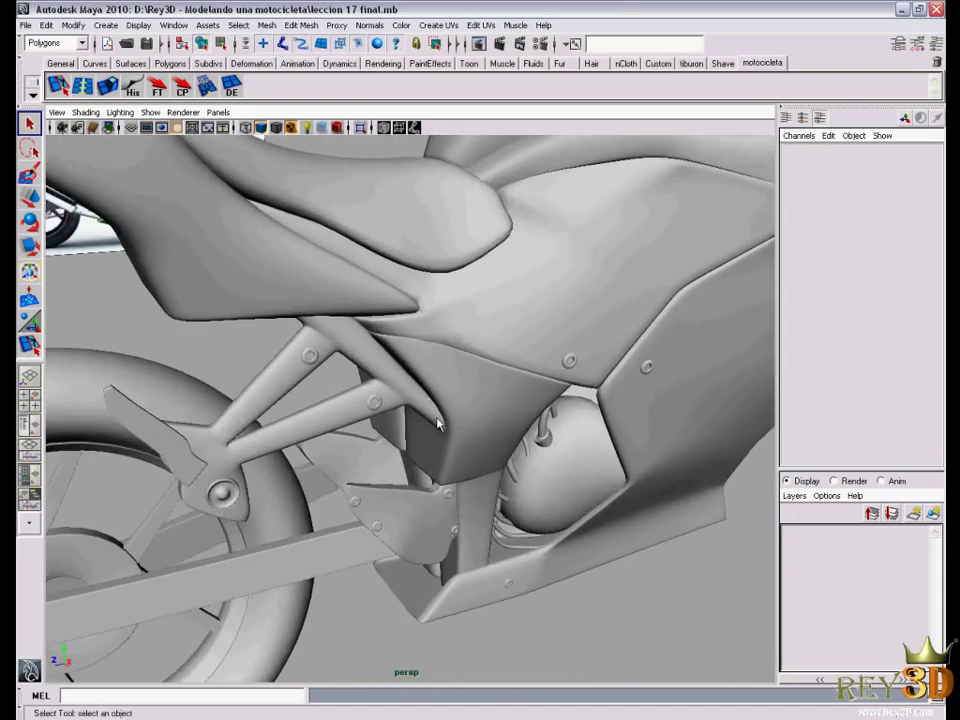
alt+right_drag(450, 380, 467, 358)
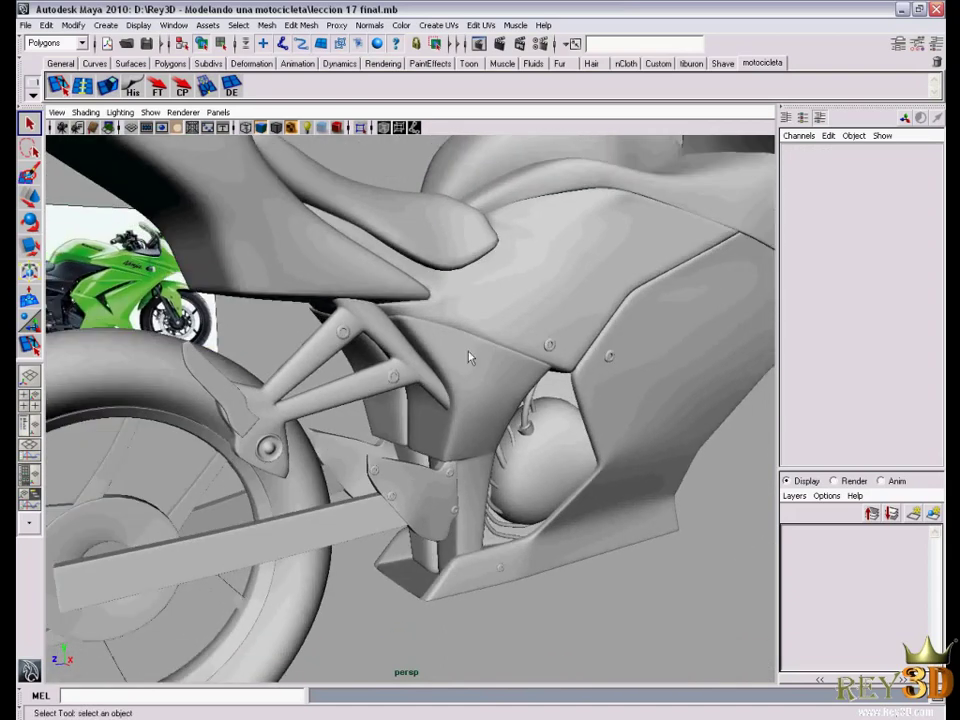
mouse_move(467, 358)
alt+mouse_down()
mouse_move(437, 377)
mouse_move(461, 346)
mouse_move(465, 401)
mouse_move(511, 365)
mouse_move(450, 489)
alt+mouse_up()
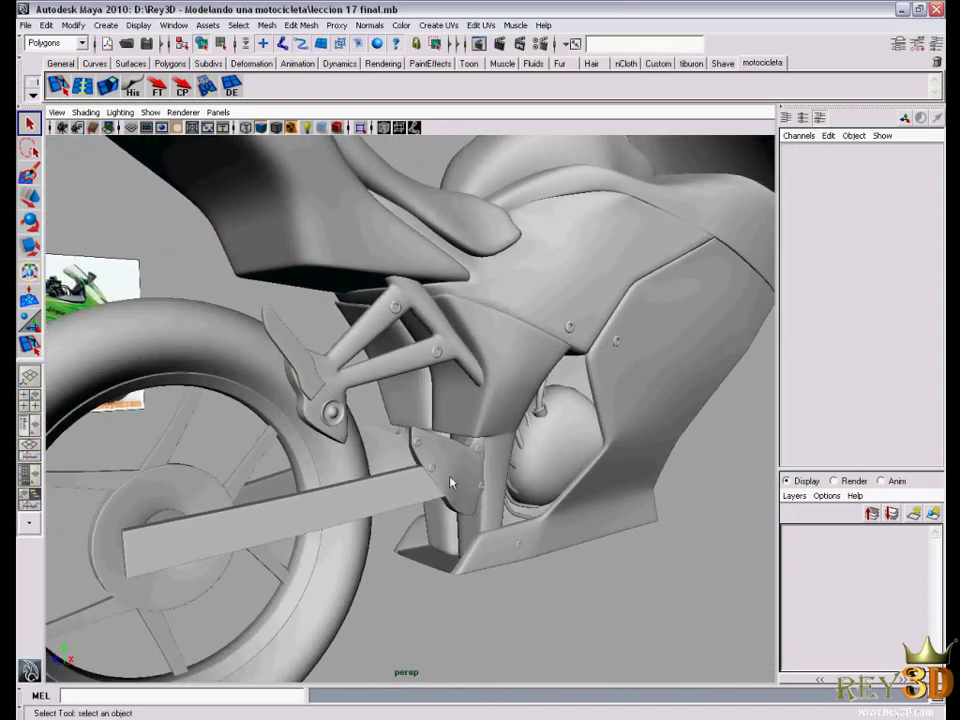
Check the side plate and swingarm bar, deselect, then switch to the Ninja reference photo
click(421, 491)
shift+click(407, 497)
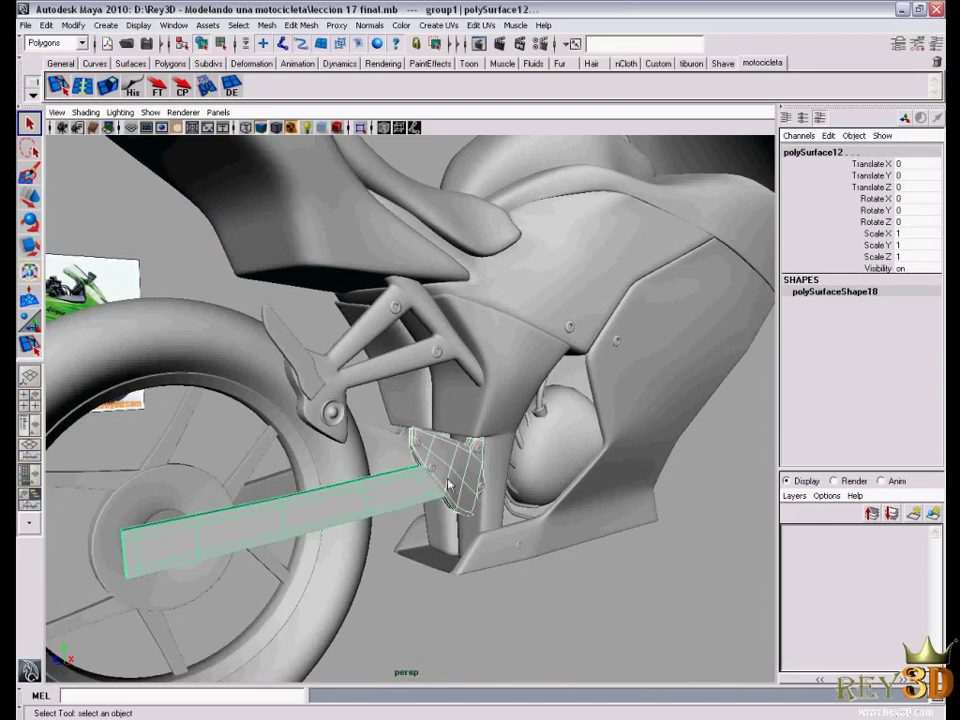
click(592, 610)
alt+drag(592, 610, 520, 430)
alt+right_drag(520, 430, 496, 380)
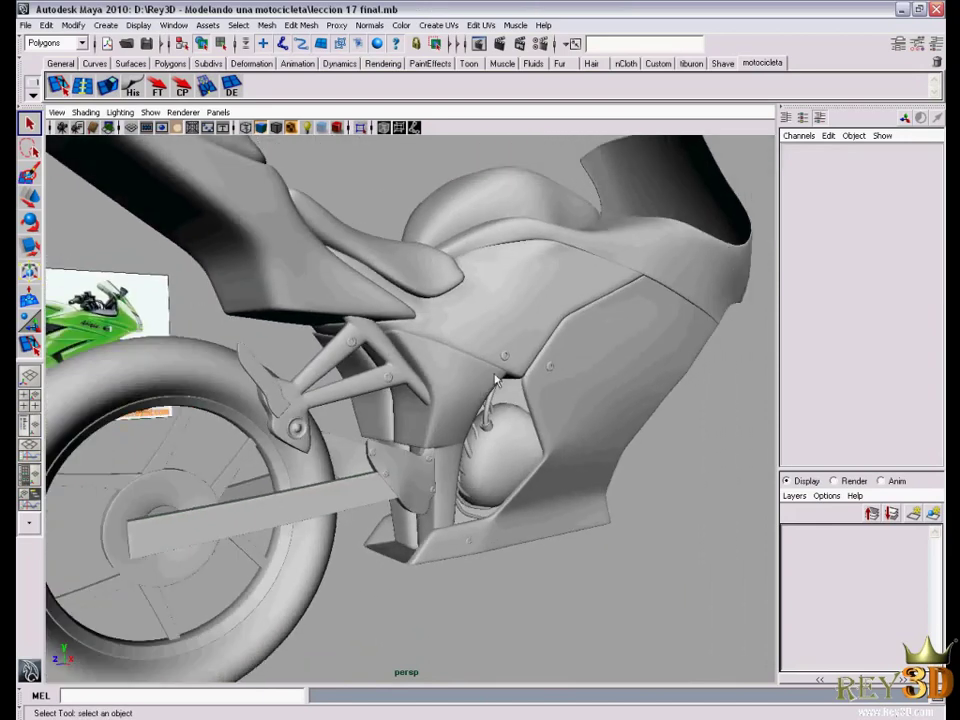
alt+drag(468, 393, 485, 415)
alt+right_drag(485, 415, 499, 440)
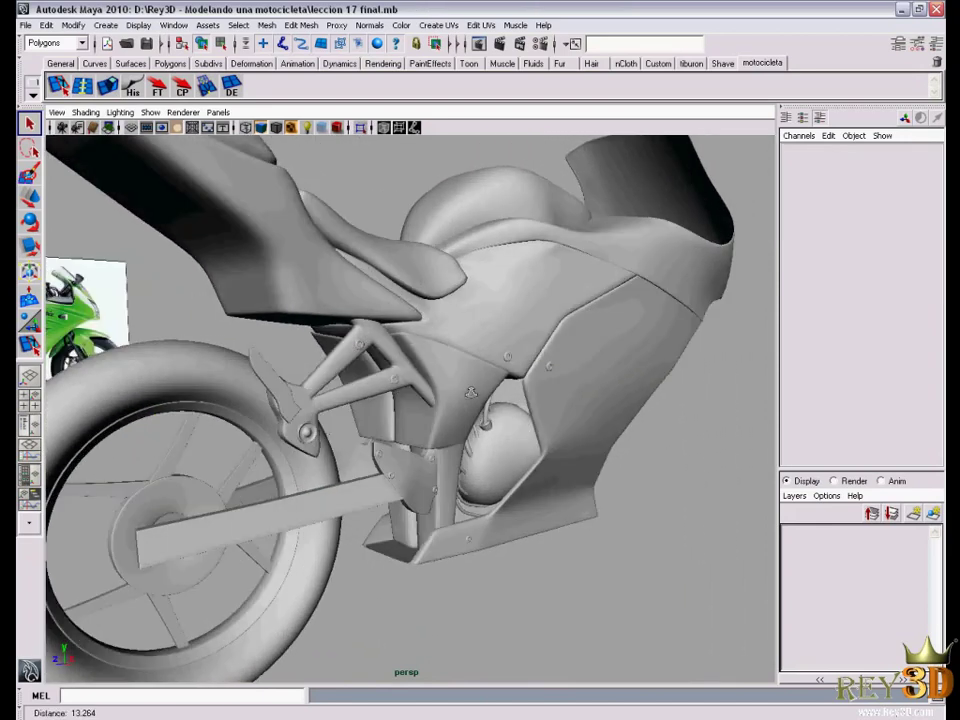
key(alt+Tab)
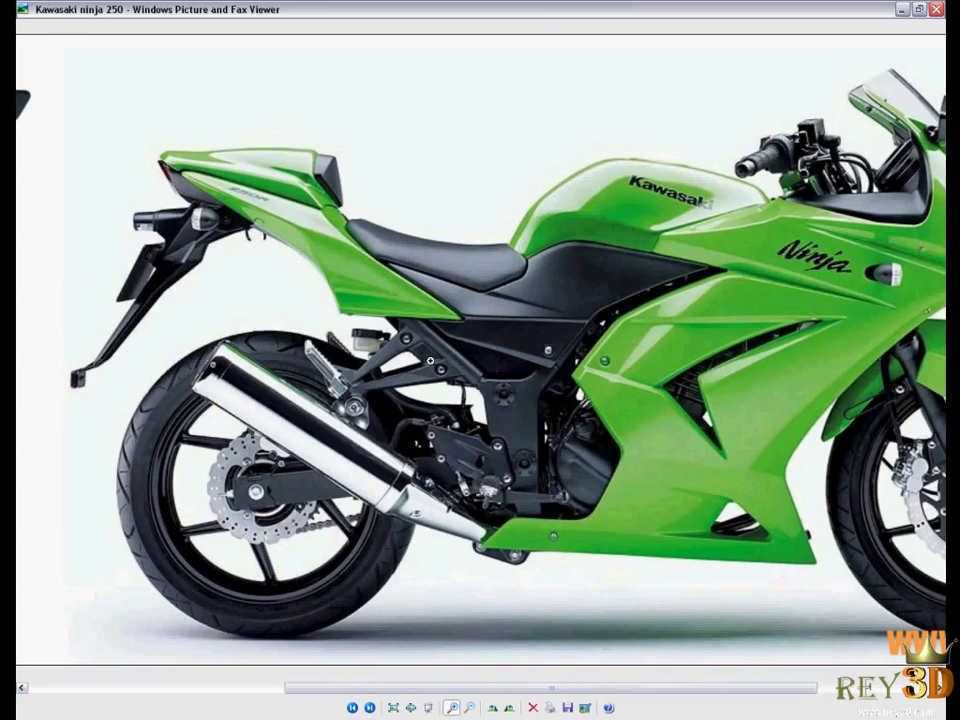
Zoom twice into the Ninja photo's frame and fairing area, then return to Maya
scroll(320, 266, up, 1)
scroll(346, 267, up, 1)
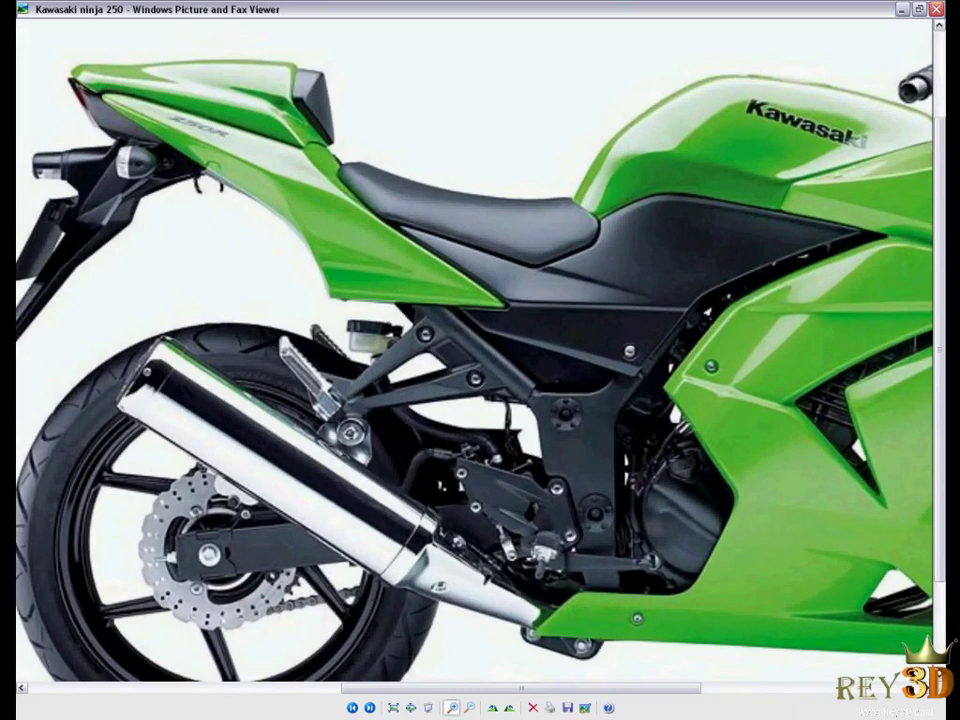
key(alt+Tab)
Create a new polygon cube and frame it in the side view with the reference image
alt+drag(479, 387, 296, 358)
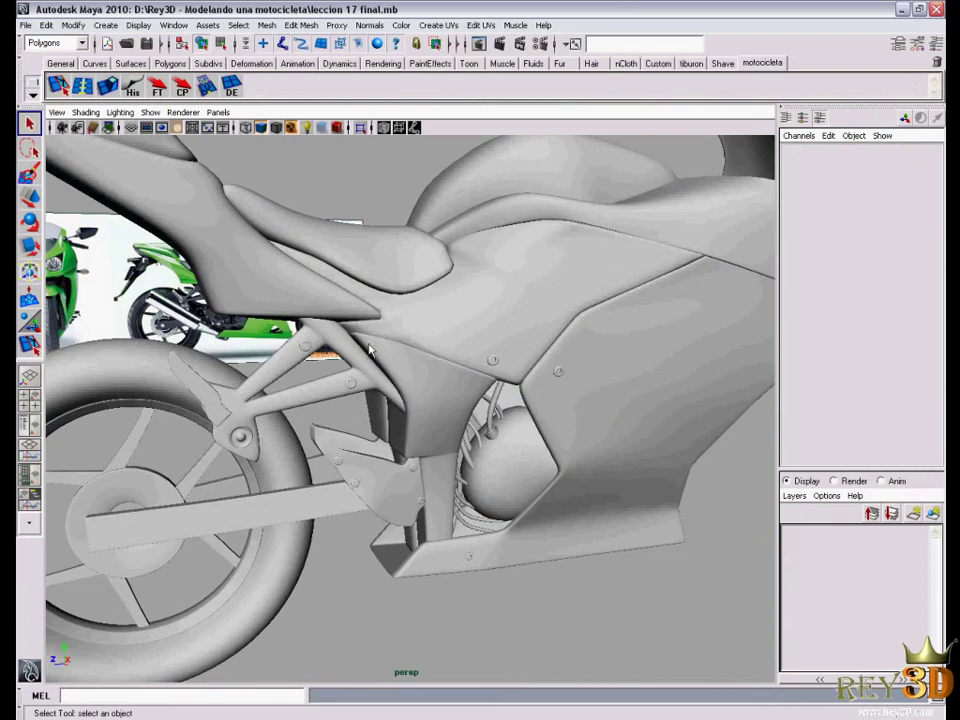
key(space)
drag(307, 296, 493, 319)
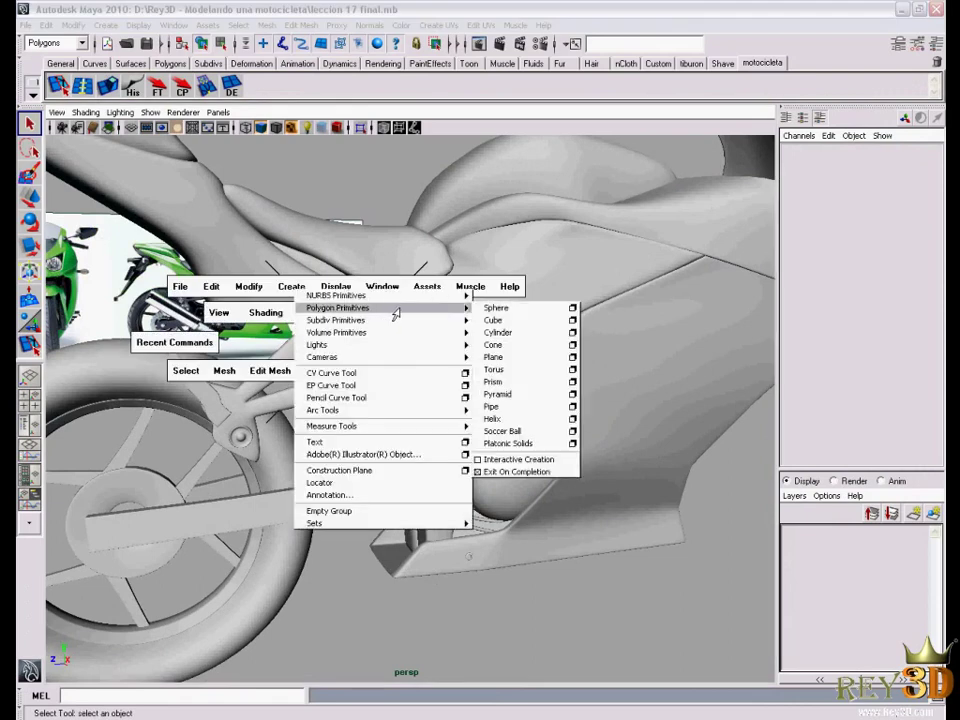
key(space)
key(space)
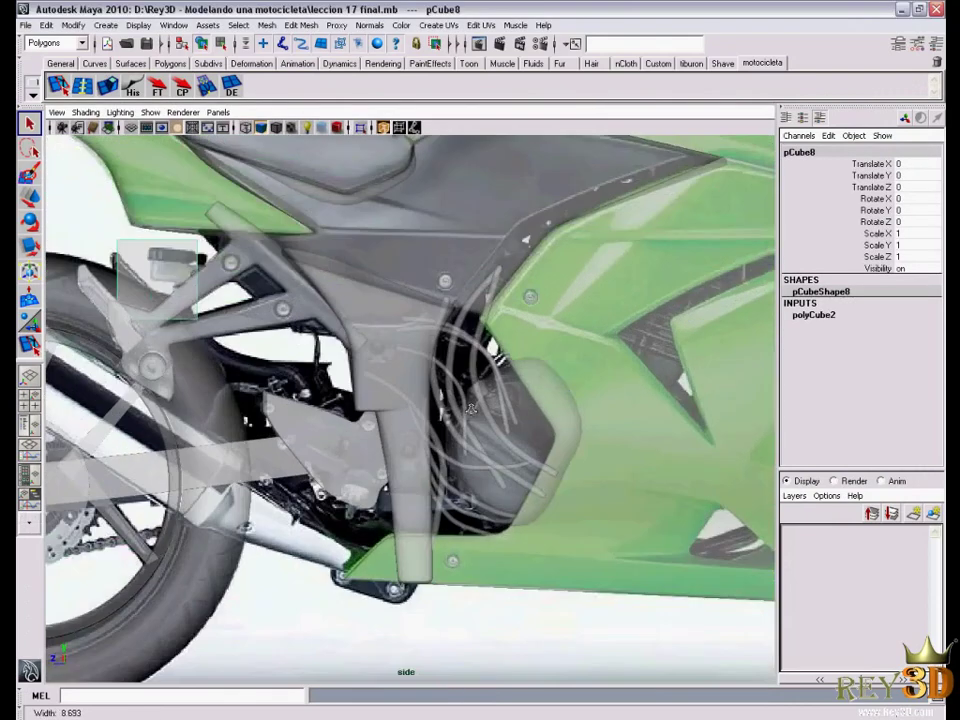
alt+middle_drag(470, 408, 328, 292)
Move the cube into the frame's triangular opening
key(w)
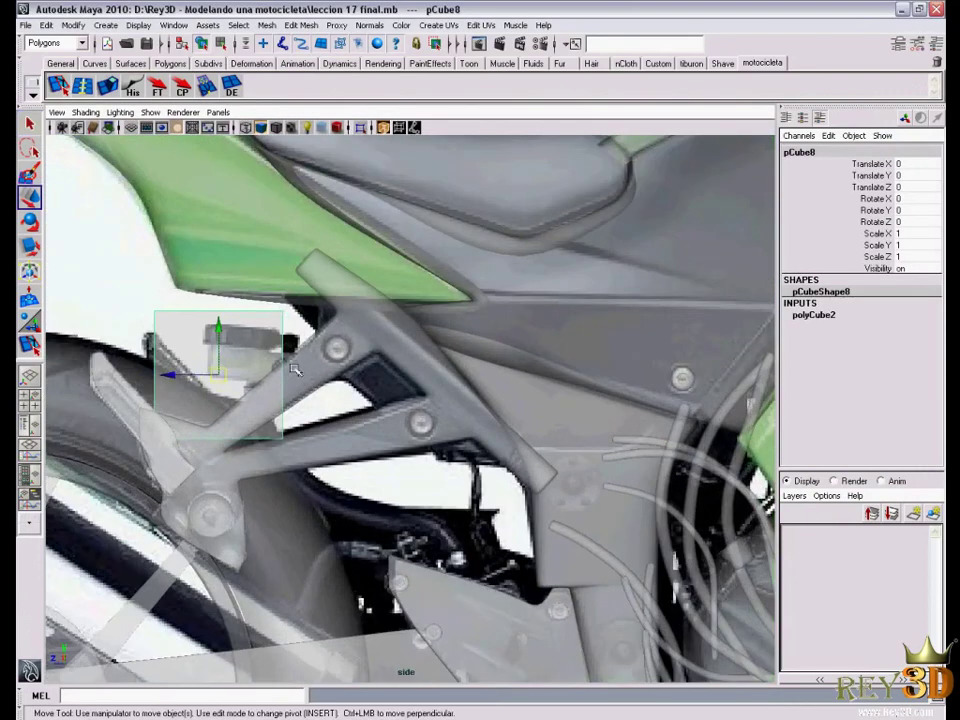
scroll(317, 407, up, 3)
drag(265, 388, 454, 394)
scroll(412, 387, up, 2)
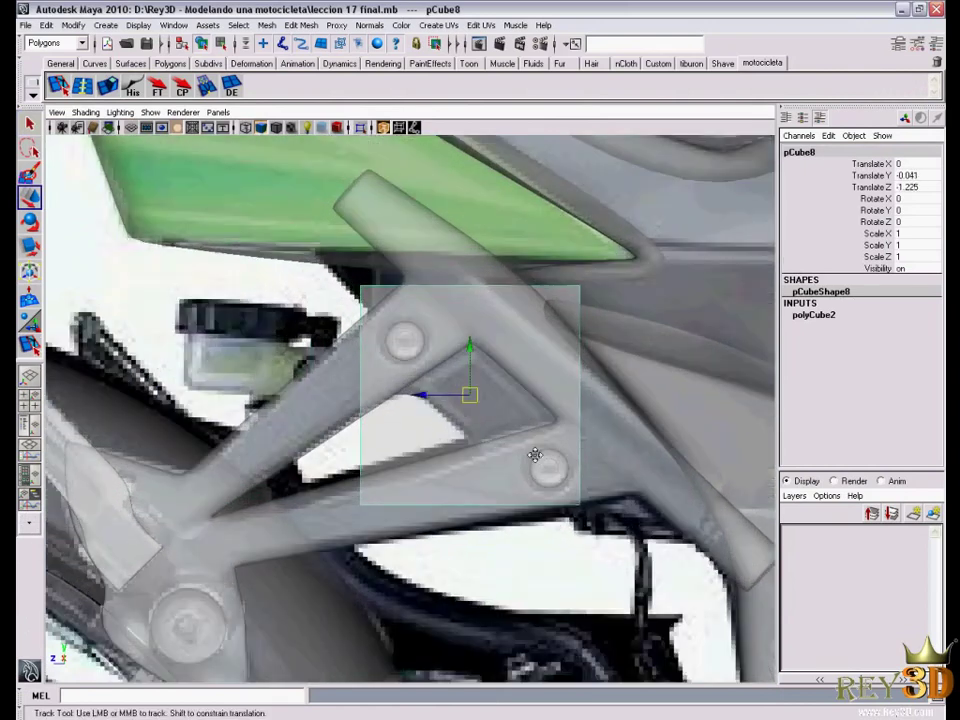
alt+middle_drag(469, 398, 427, 393)
scroll(425, 385, up, 1)
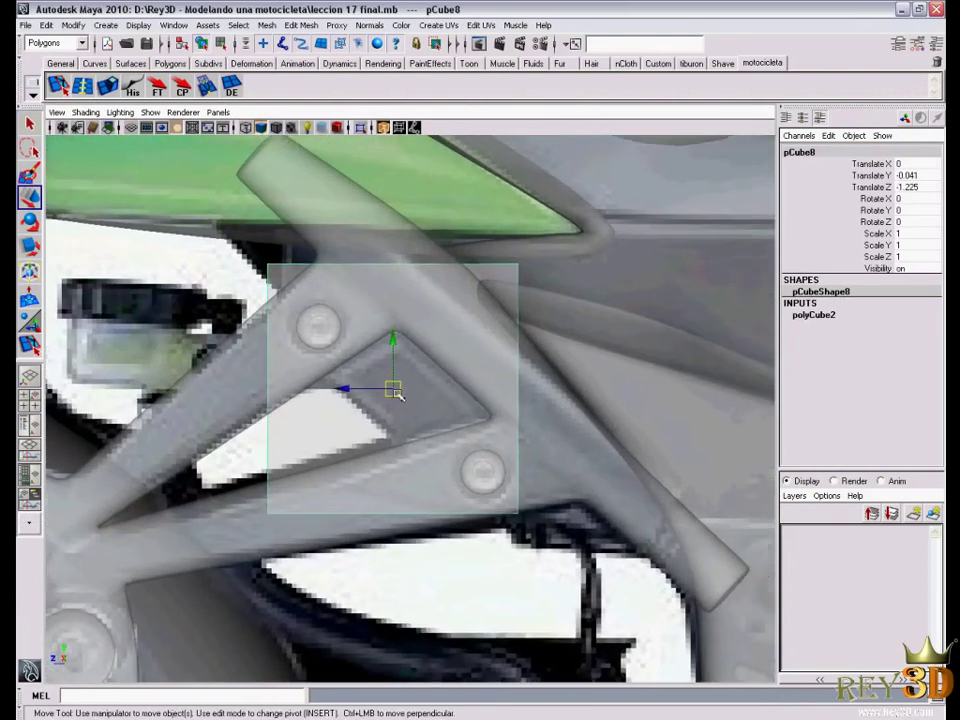
drag(398, 392, 347, 390)
Shrink, tilt and flatten the cube to follow the frame's angle
key(r)
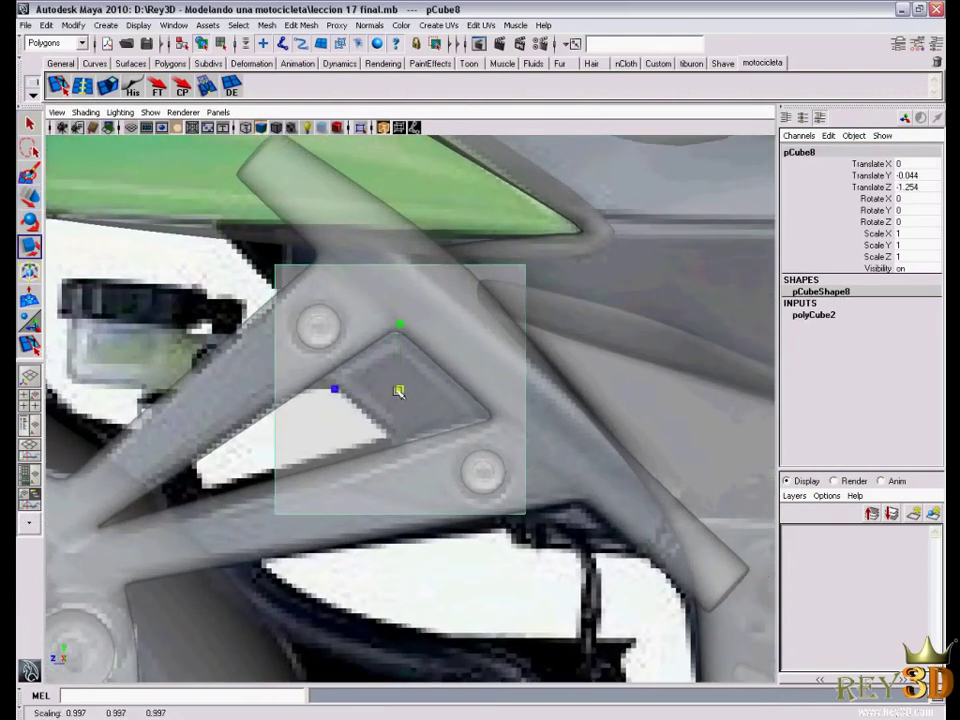
key(e)
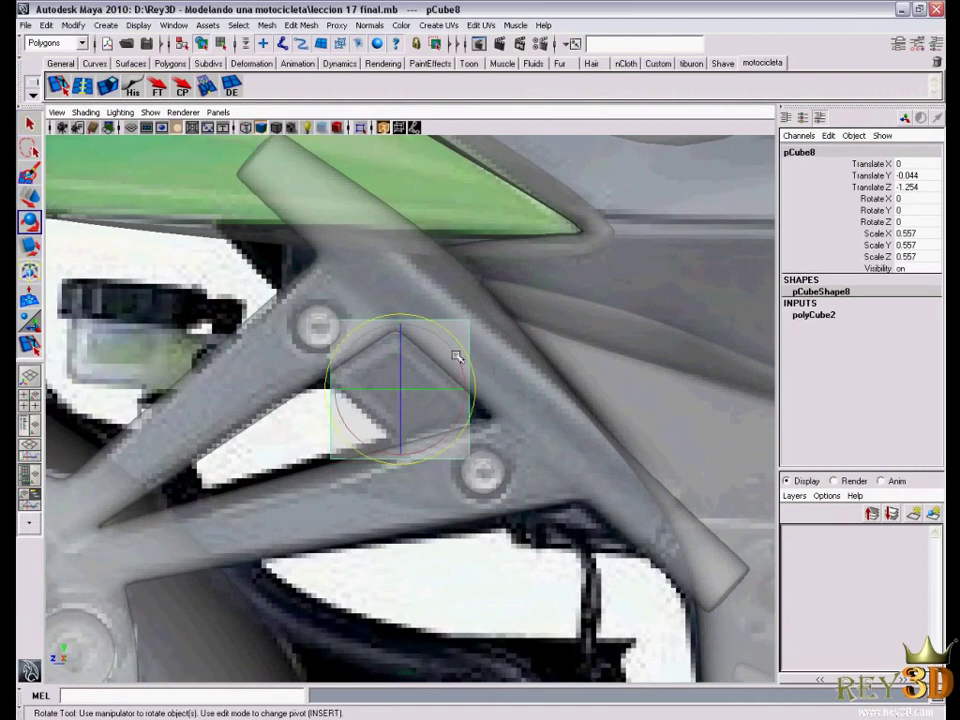
drag(456, 356, 416, 346)
key(r)
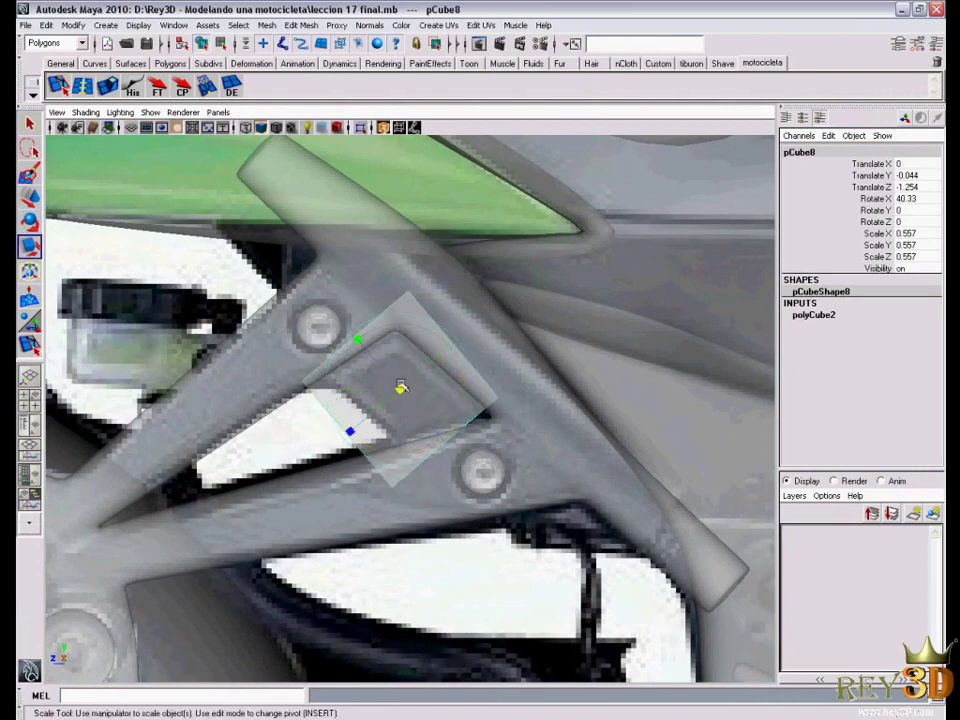
mouse_move(358, 430)
mouse_down()
mouse_move(354, 422)
mouse_move(375, 411)
mouse_up()
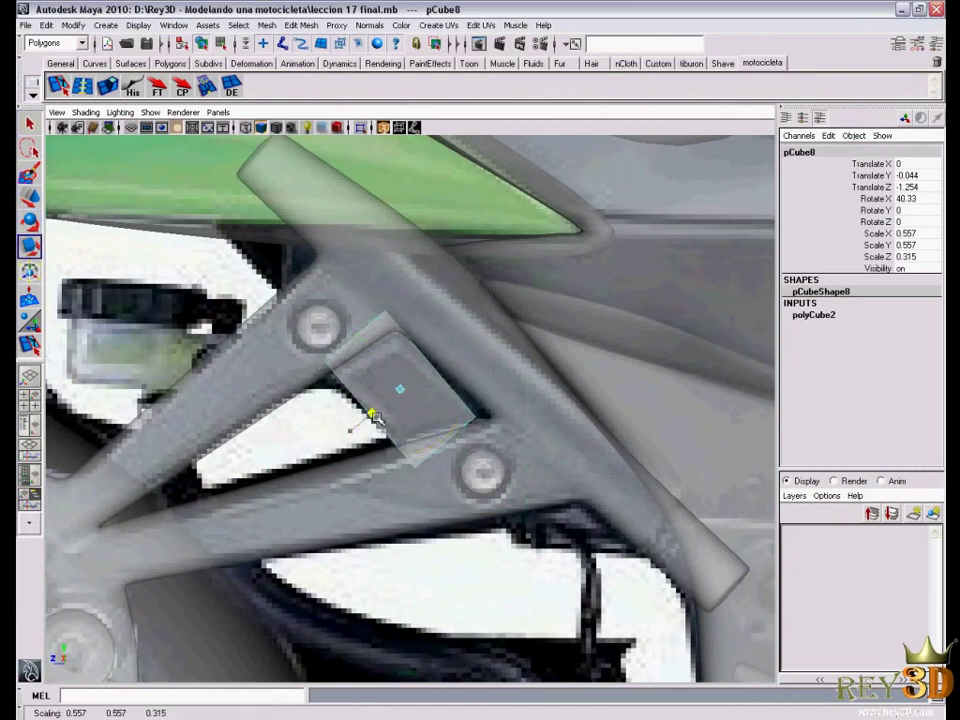
key(e)
drag(456, 359, 456, 356)
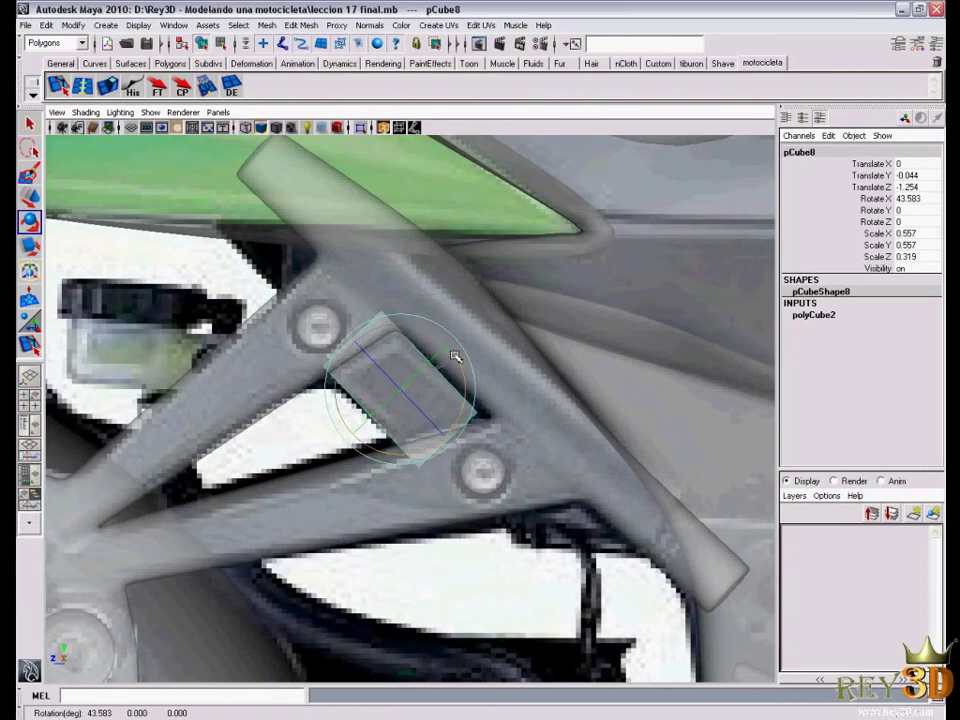
Enlarge the box slightly, nudge it into the bracket and tilt it to Rotate X 46.7
key(r)
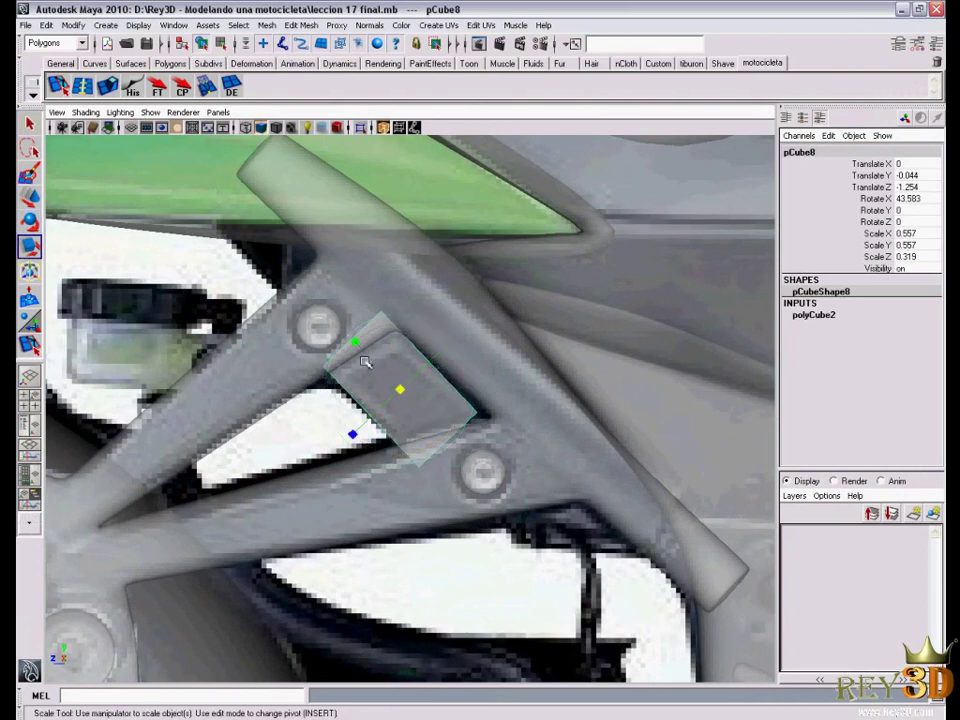
drag(358, 344, 349, 339)
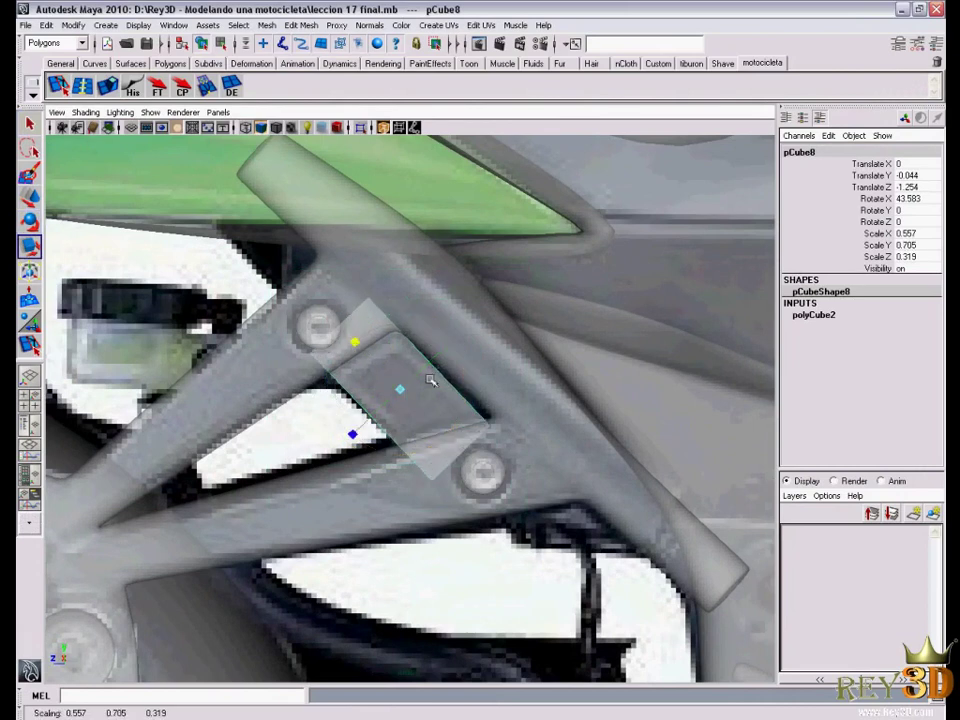
key(w)
drag(401, 388, 405, 391)
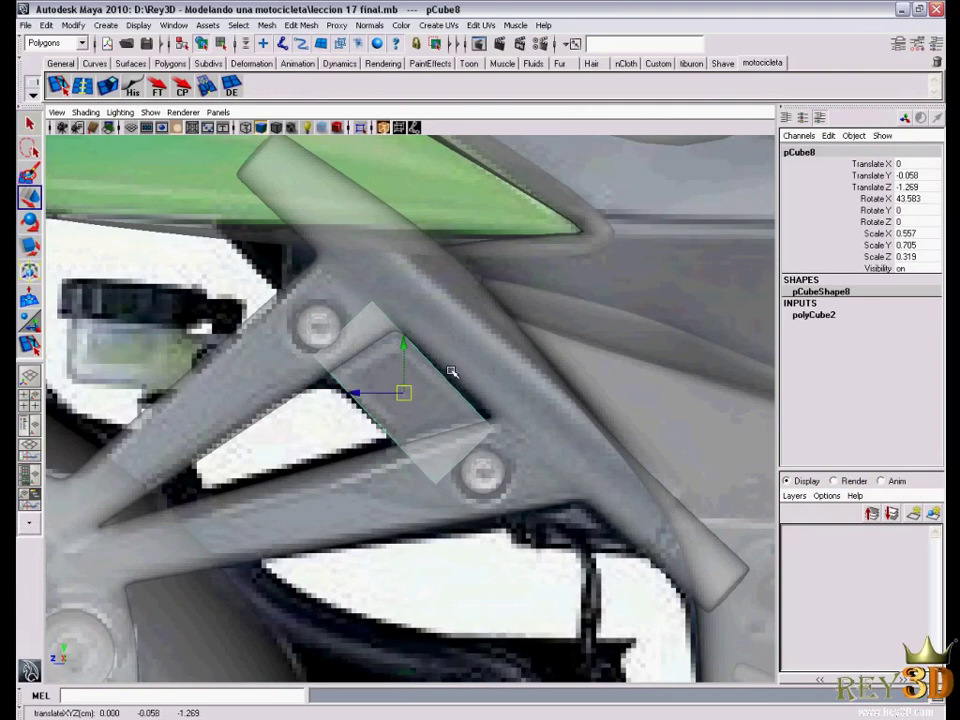
key(e)
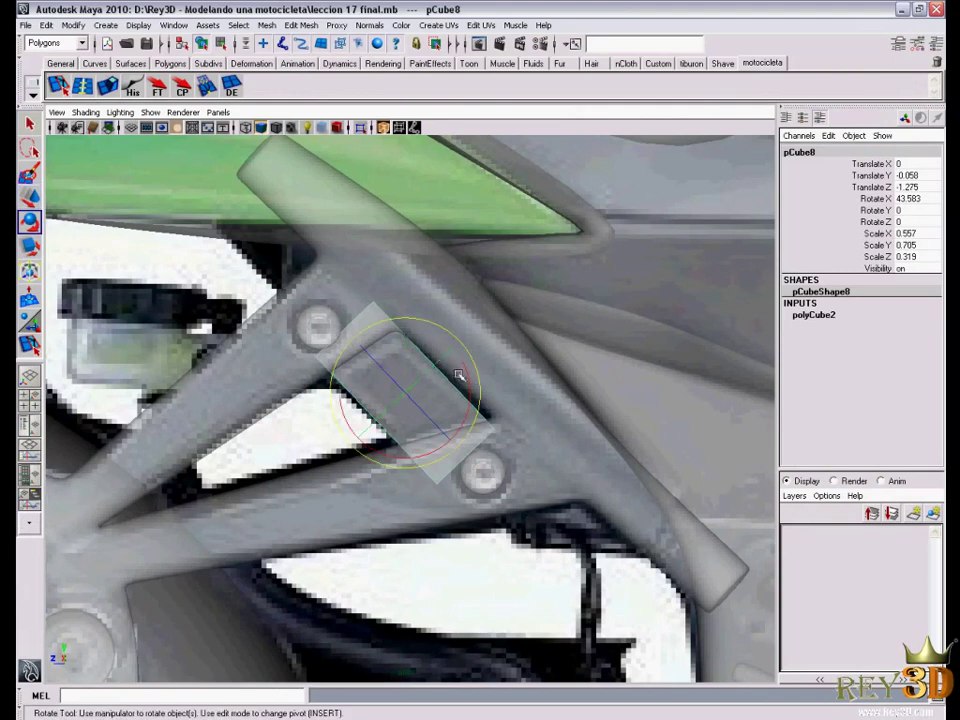
drag(458, 375, 464, 371)
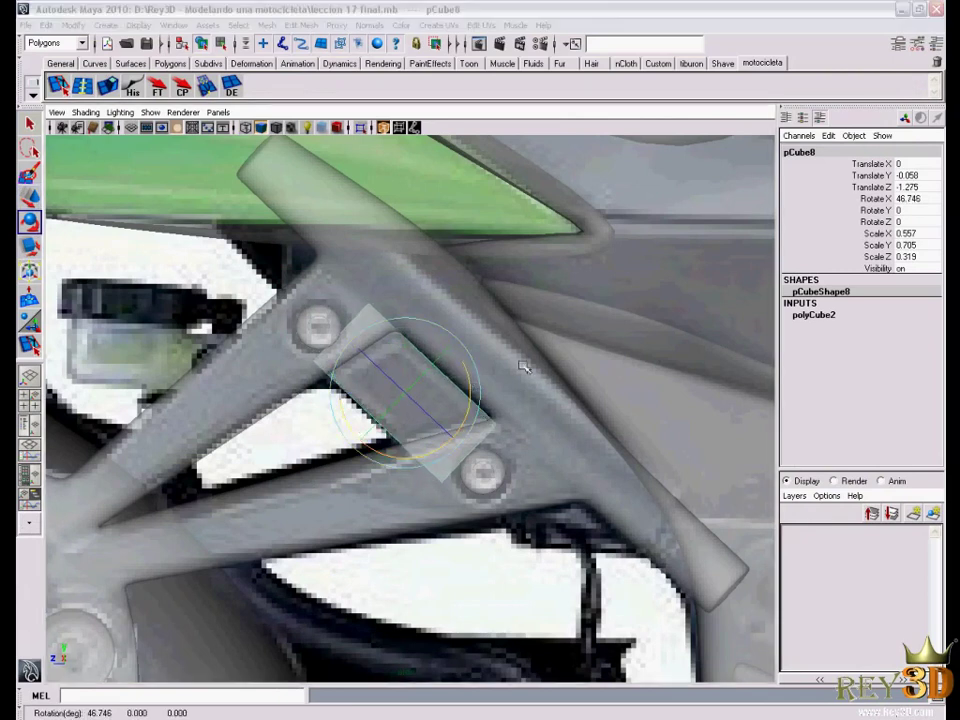
key(space)
Slide pCube8 along X behind the frame tube, checking the reference photo
key(w)
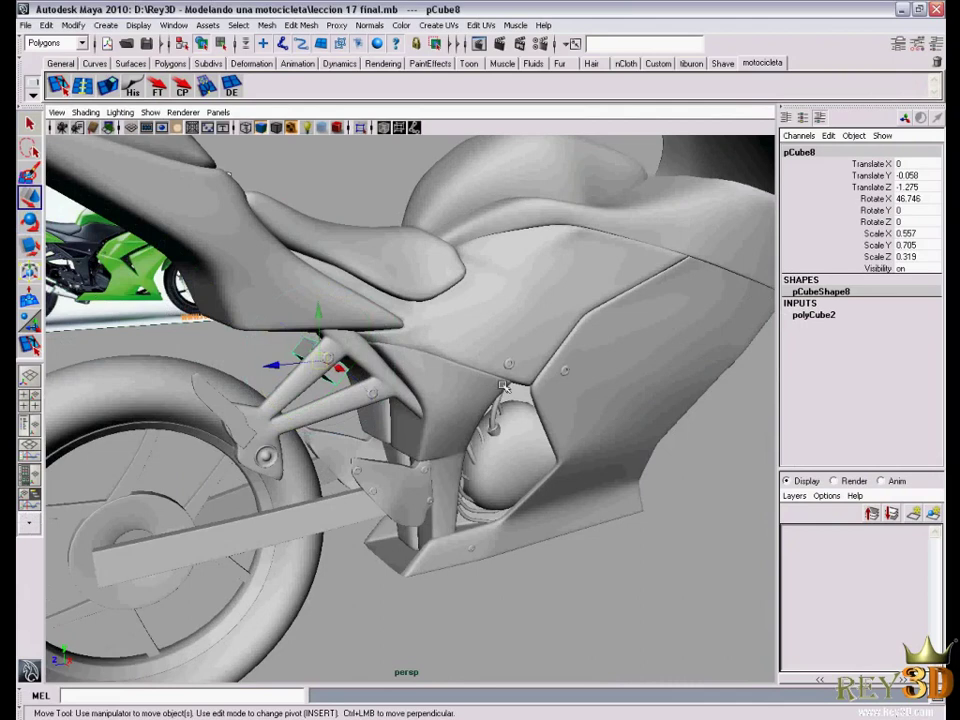
mouse_move(487, 374)
alt+mouse_down()
mouse_move(420, 380)
mouse_move(451, 432)
alt+mouse_up()
scroll(358, 392, up, 5)
scroll(358, 392, up, 3)
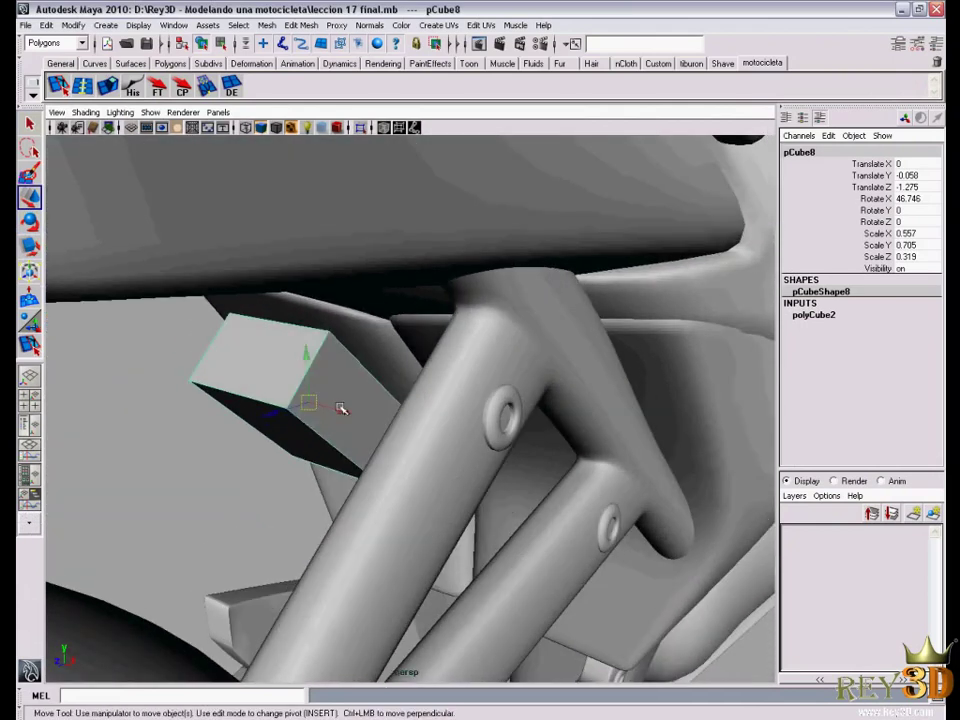
drag(340, 410, 575, 472)
key(alt+Tab)
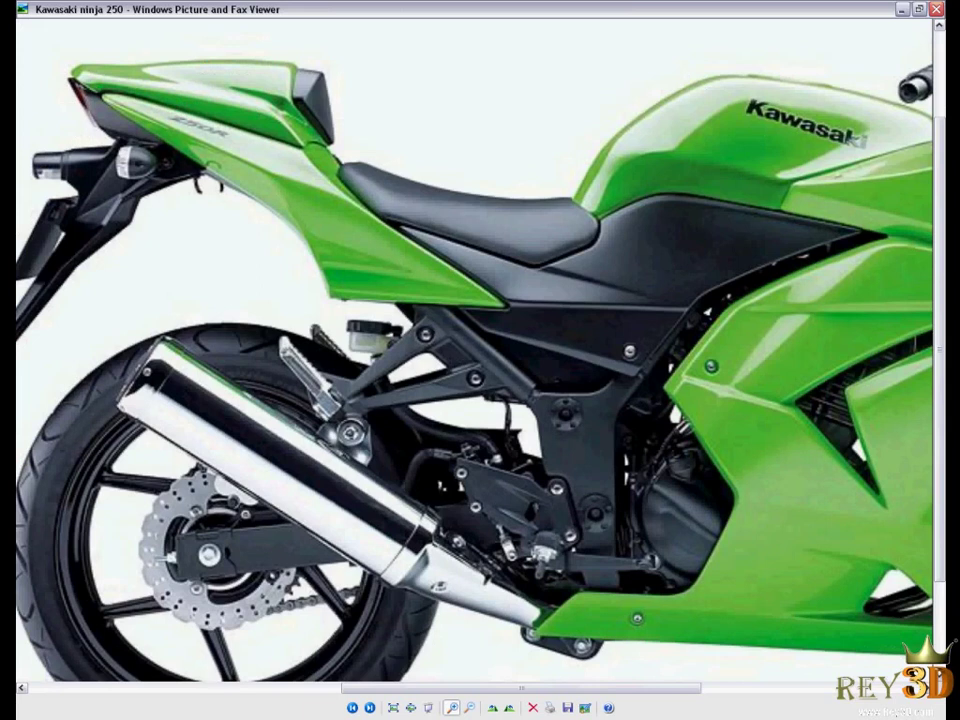
key(alt+Tab)
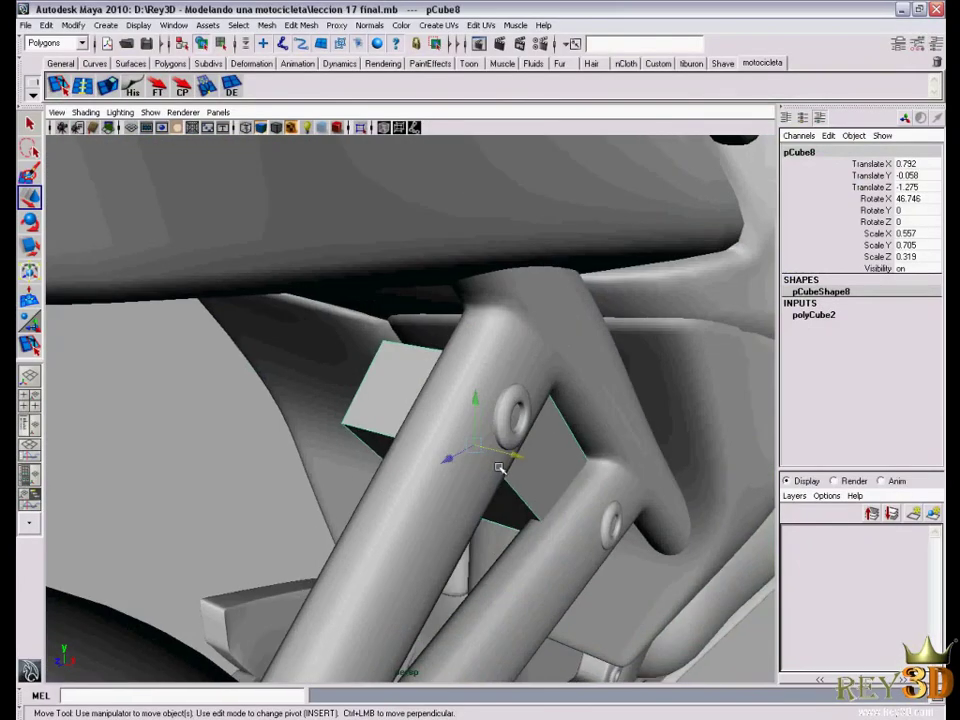
mouse_move(499, 463)
mouse_down()
mouse_move(612, 470)
mouse_move(520, 470)
mouse_up()
Scale the box thinner into a plate against the frame tubes
key(r)
key(w)
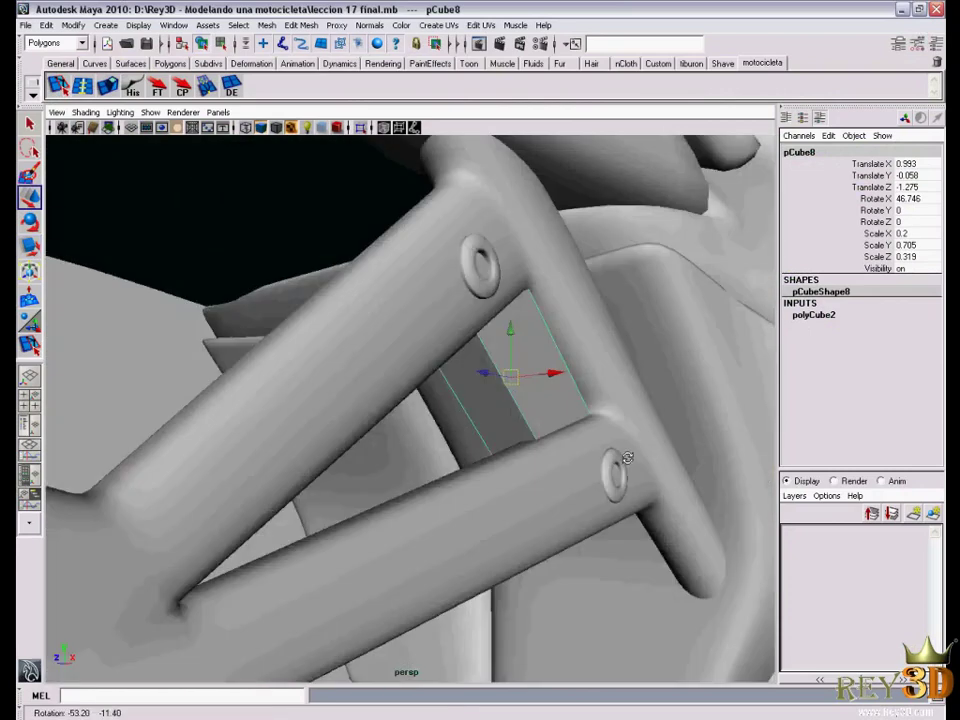
alt+right_drag(520, 470, 560, 470)
mouse_move(560, 470)
alt+mouse_down()
mouse_move(483, 470)
mouse_move(497, 388)
mouse_move(542, 392)
mouse_move(528, 440)
mouse_move(596, 373)
mouse_move(574, 334)
mouse_move(587, 339)
mouse_move(540, 377)
alt+mouse_up()
key(r)
key(w)
mouse_move(540, 377)
alt+right_down()
mouse_move(517, 391)
mouse_move(279, 429)
alt+right_up()
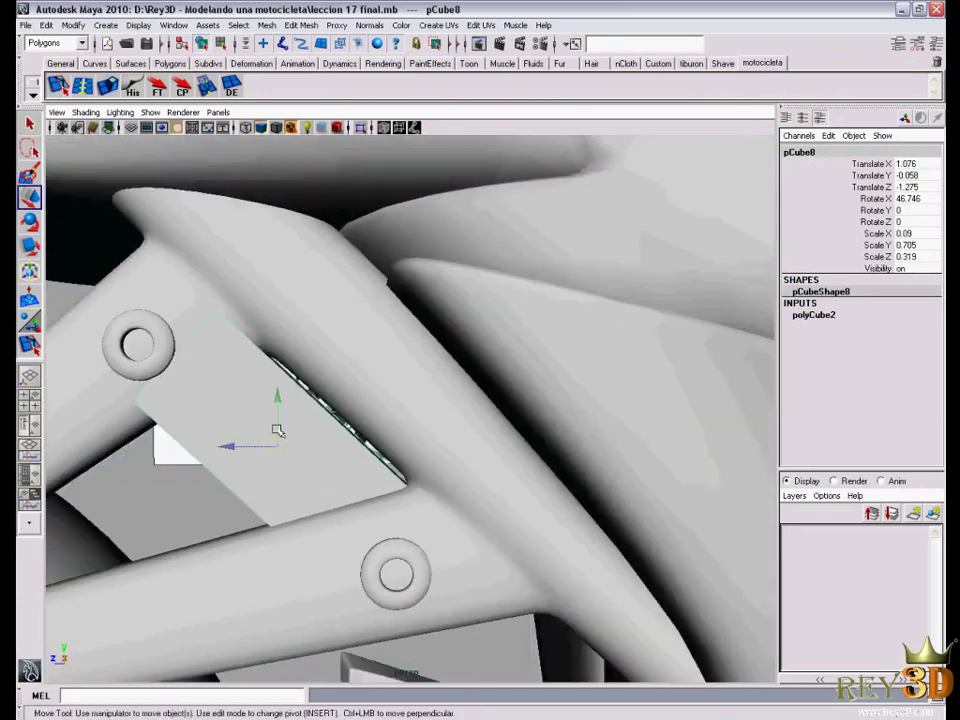
mouse_move(279, 429)
alt+mouse_down()
mouse_move(386, 418)
mouse_move(456, 461)
mouse_move(426, 456)
mouse_move(541, 474)
alt+mouse_up()
Thin the plate further to Scale X 0.058 and nudge it into the bracket opening
key(r)
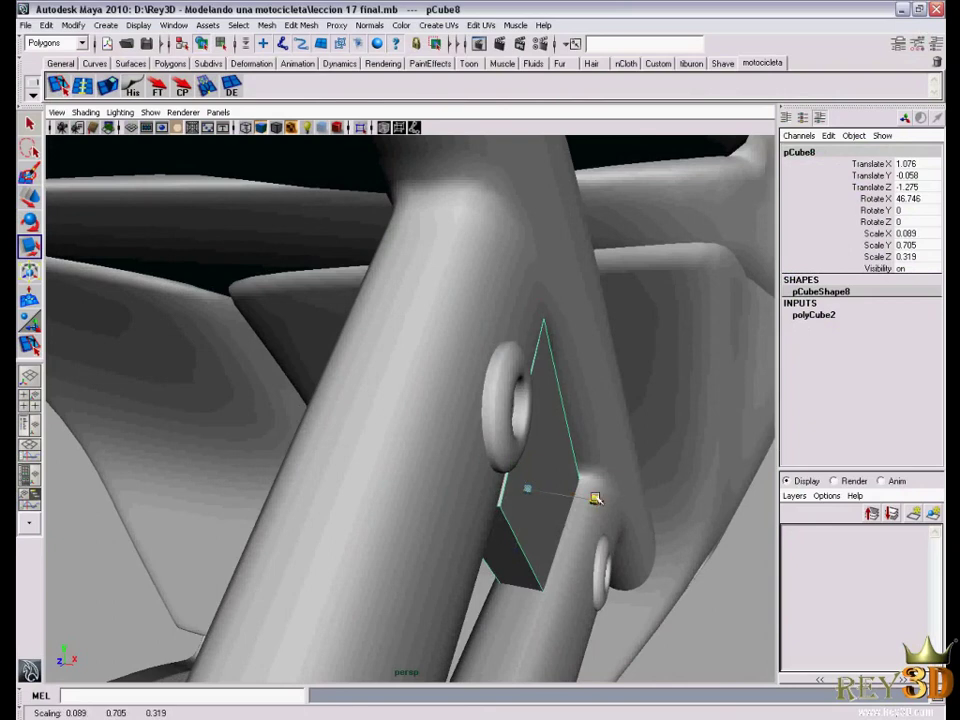
alt+drag(594, 500, 489, 508)
key(w)
alt+right_drag(489, 508, 429, 501)
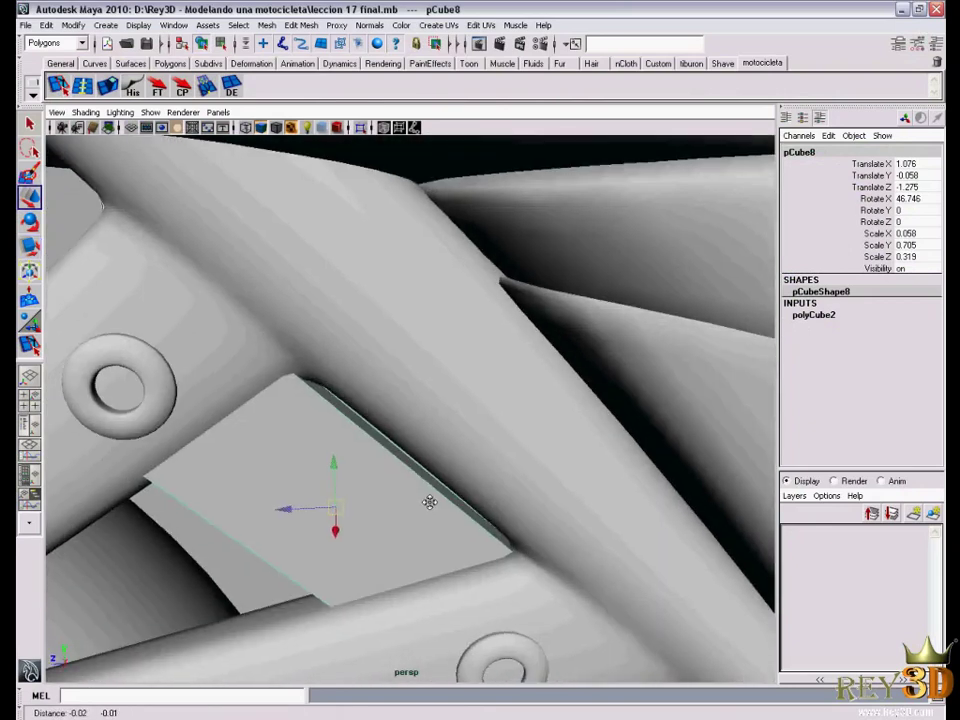
mouse_move(429, 501)
alt+mouse_down()
mouse_move(441, 444)
mouse_move(311, 456)
mouse_move(318, 461)
alt+mouse_up()
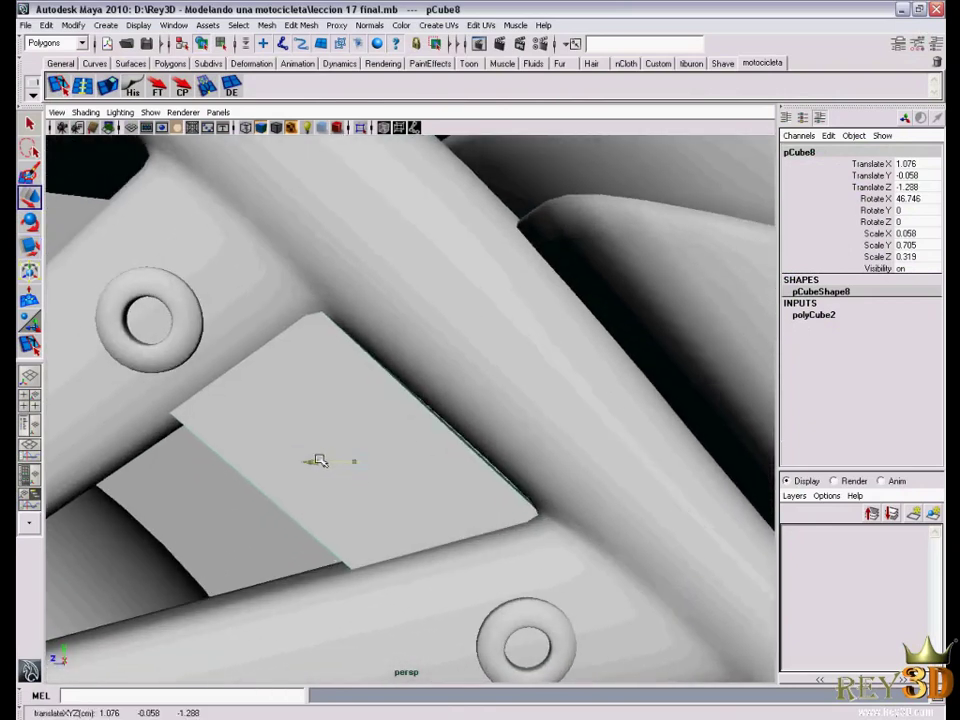
Reshape the plate's vertices to fill the triangular opening, then return to object mode
alt+drag(366, 417, 454, 384)
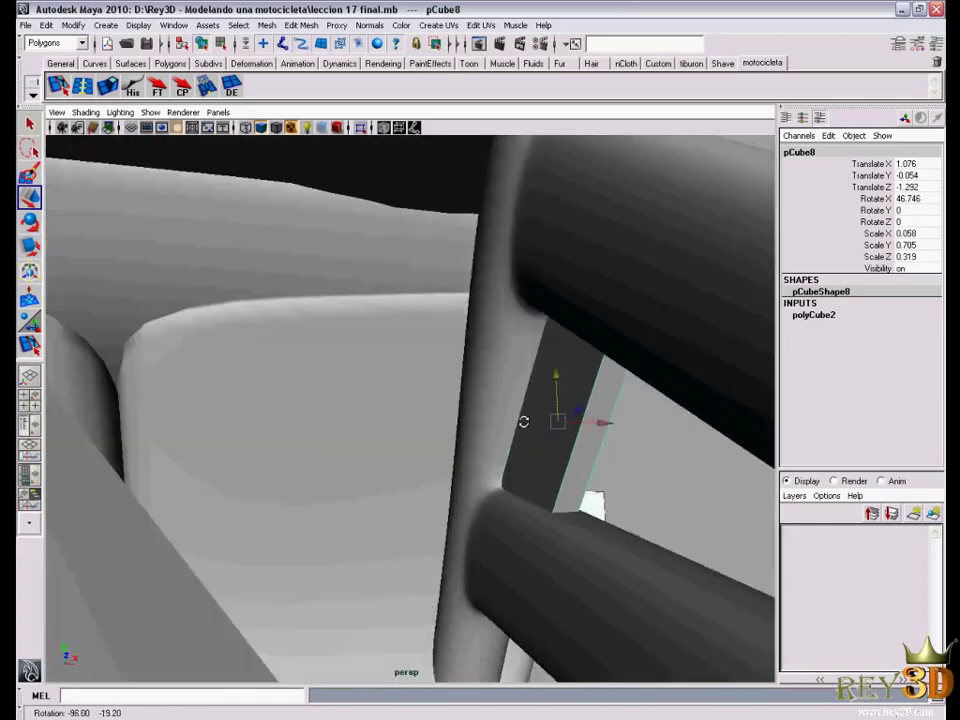
mouse_move(454, 384)
alt+mouse_down()
mouse_move(596, 422)
mouse_move(553, 439)
mouse_move(587, 454)
mouse_move(549, 456)
mouse_move(591, 467)
mouse_move(574, 456)
mouse_move(461, 467)
mouse_move(417, 451)
mouse_move(360, 400)
mouse_move(328, 345)
mouse_move(311, 404)
alt+mouse_up()
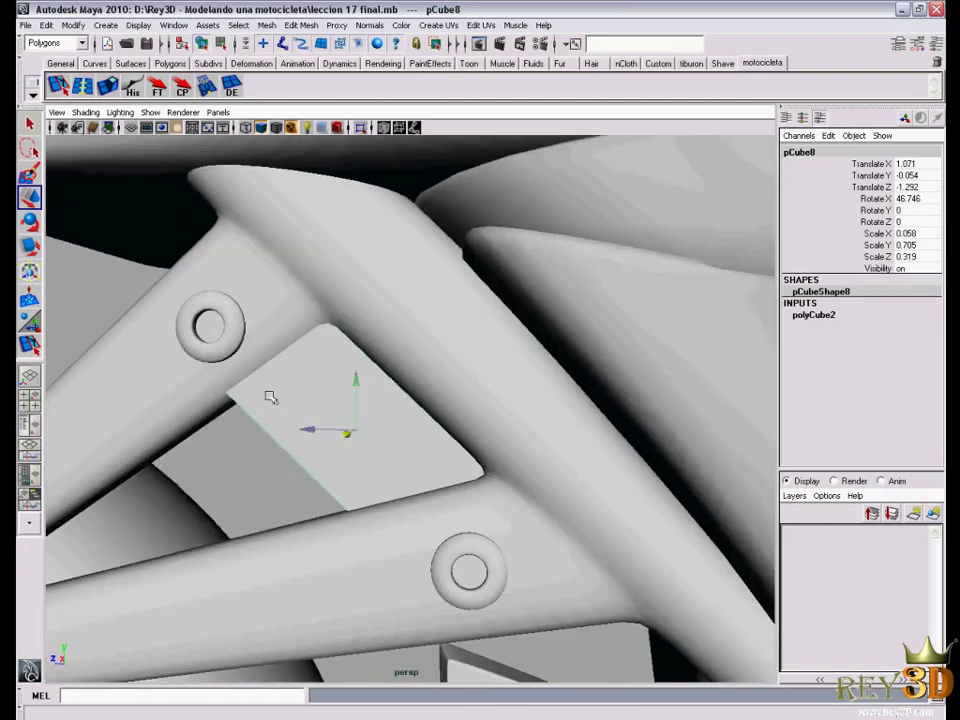
click(214, 326)
alt+drag(214, 326, 171, 285)
click(405, 415)
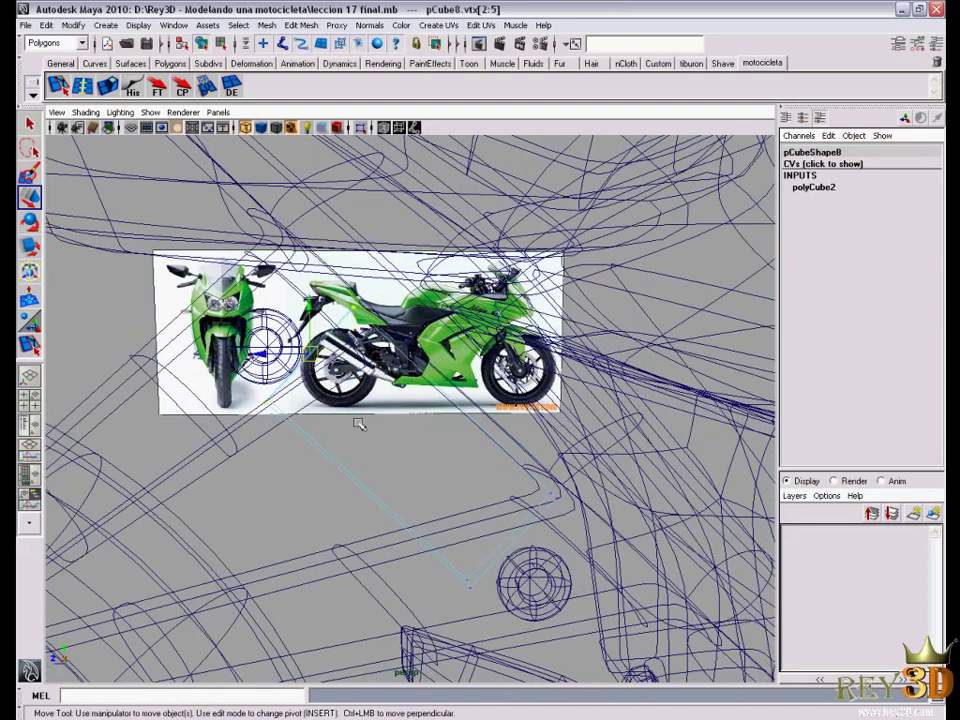
mouse_move(358, 420)
alt+mouse_down()
mouse_move(343, 396)
mouse_move(390, 379)
mouse_move(439, 441)
mouse_move(401, 450)
alt+mouse_up()
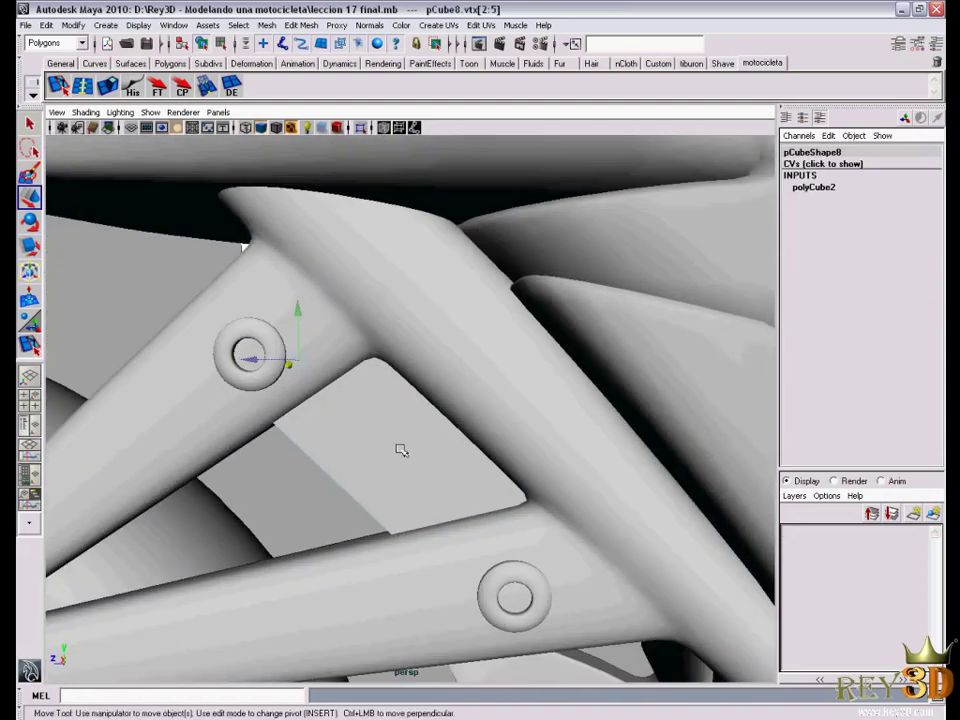
right_drag(398, 440, 454, 430)
Reselect the plate and zoom in close on the bracket
mouse_move(473, 489)
alt+right_down()
mouse_move(340, 447)
mouse_move(300, 450)
alt+right_up()
alt+drag(300, 450, 380, 460)
mouse_move(380, 460)
alt+right_down()
mouse_move(370, 458)
mouse_move(442, 457)
alt+right_up()
click(442, 457)
alt+drag(442, 457, 450, 443)
mouse_move(450, 443)
alt+right_down()
mouse_move(491, 490)
mouse_move(553, 510)
alt+right_up()
alt+drag(553, 510, 510, 467)
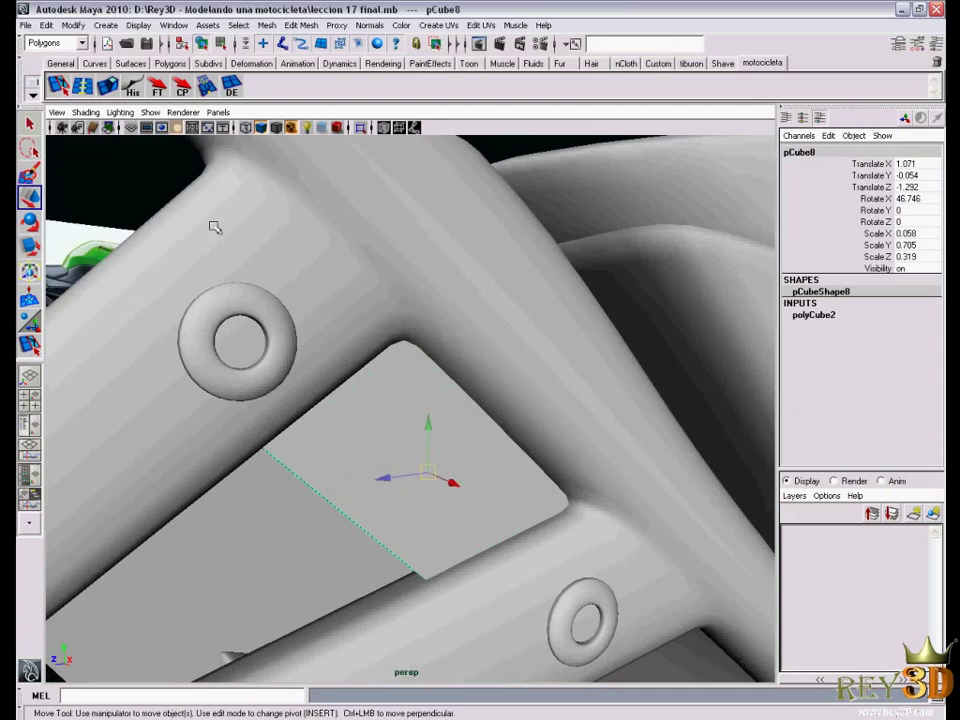
alt+drag(160, 170, 206, 163)
Cut six edge loops across the pCube8 plate with the Insert Edge Loop Tool in wireframe
click(29, 345)
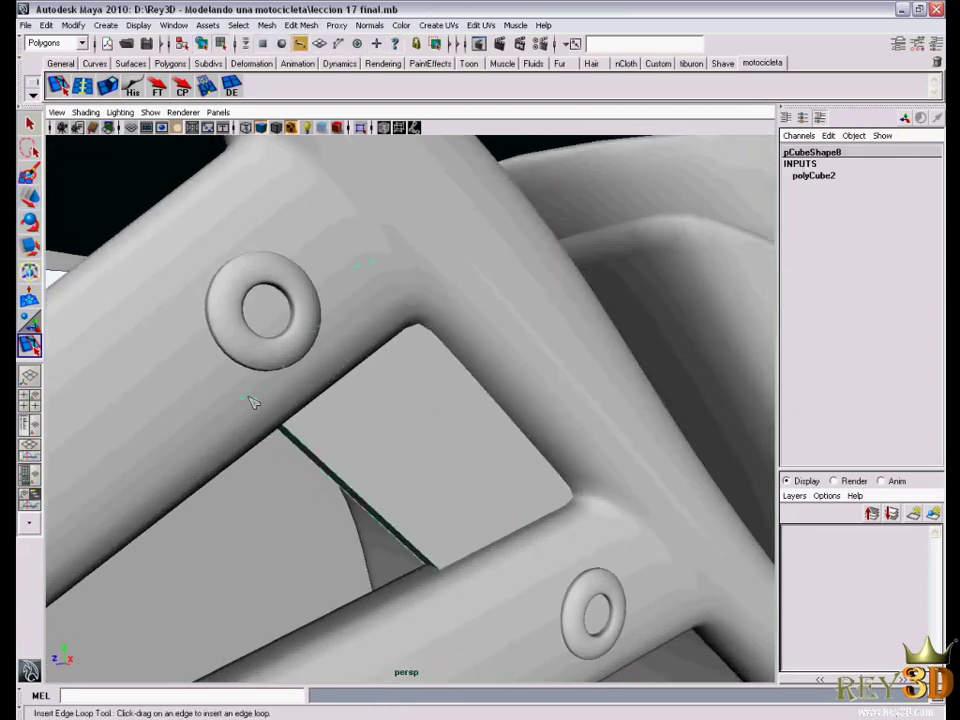
drag(284, 434, 292, 448)
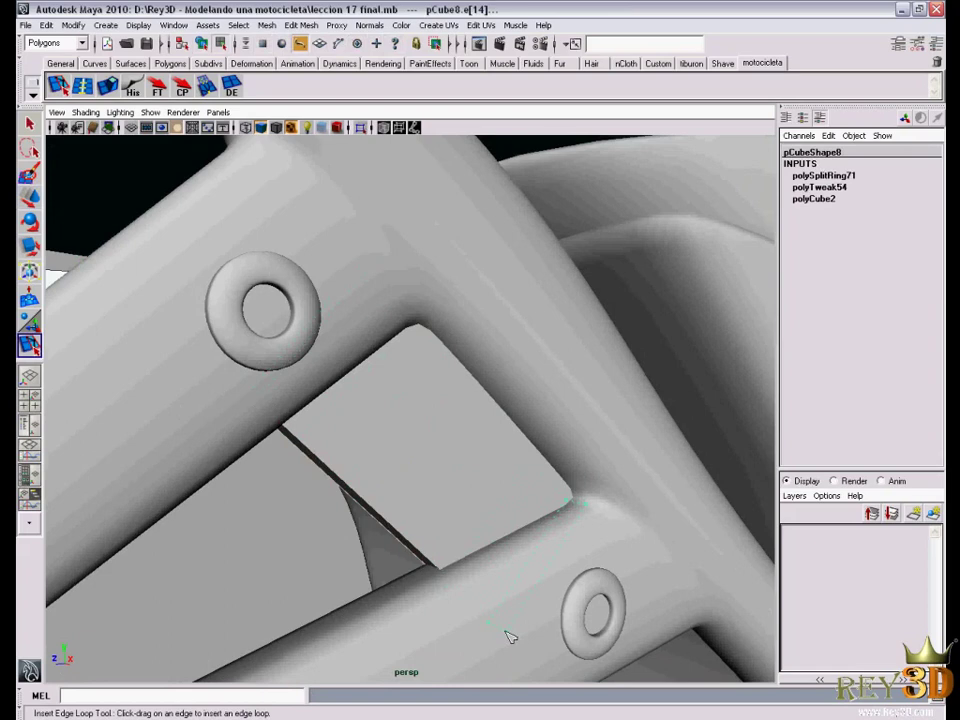
drag(510, 637, 433, 553)
alt+drag(345, 462, 356, 454)
key(4)
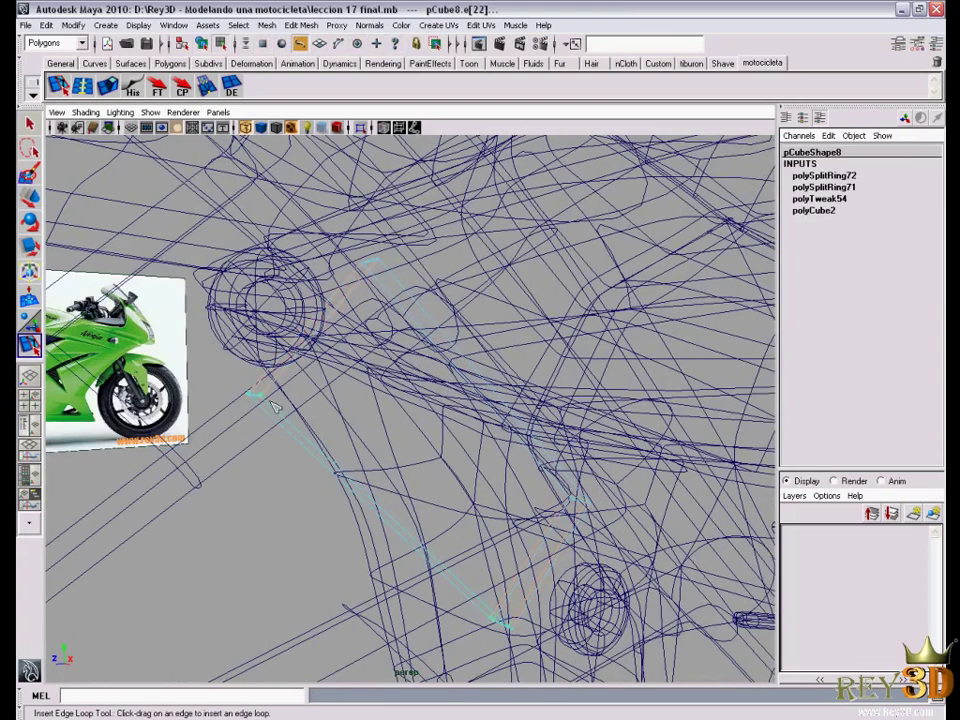
drag(273, 407, 276, 404)
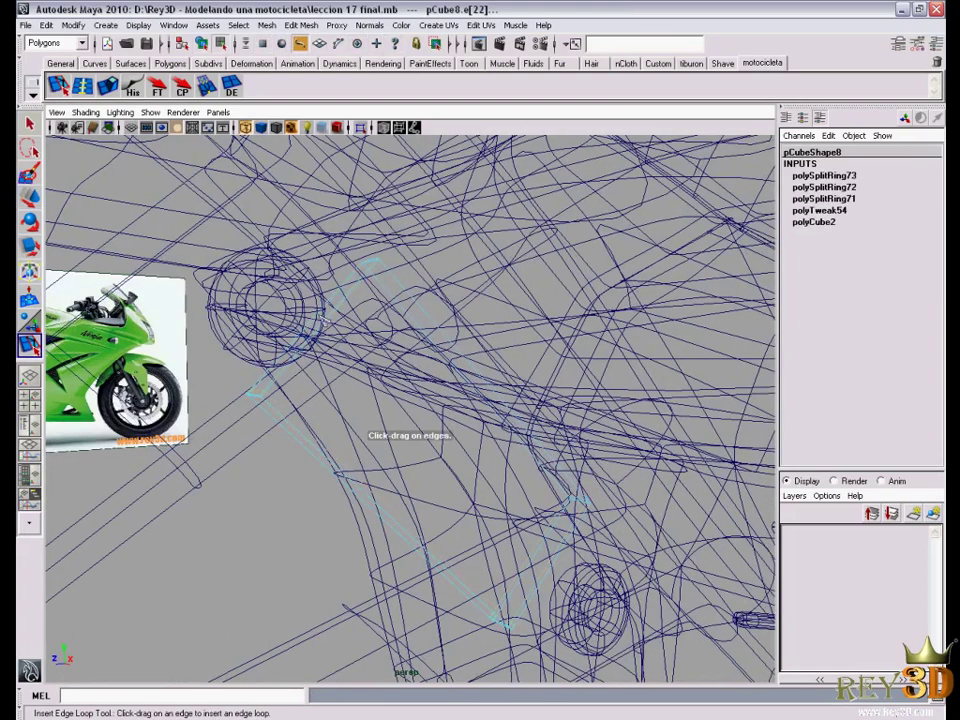
click(380, 265)
alt+drag(368, 430, 510, 355)
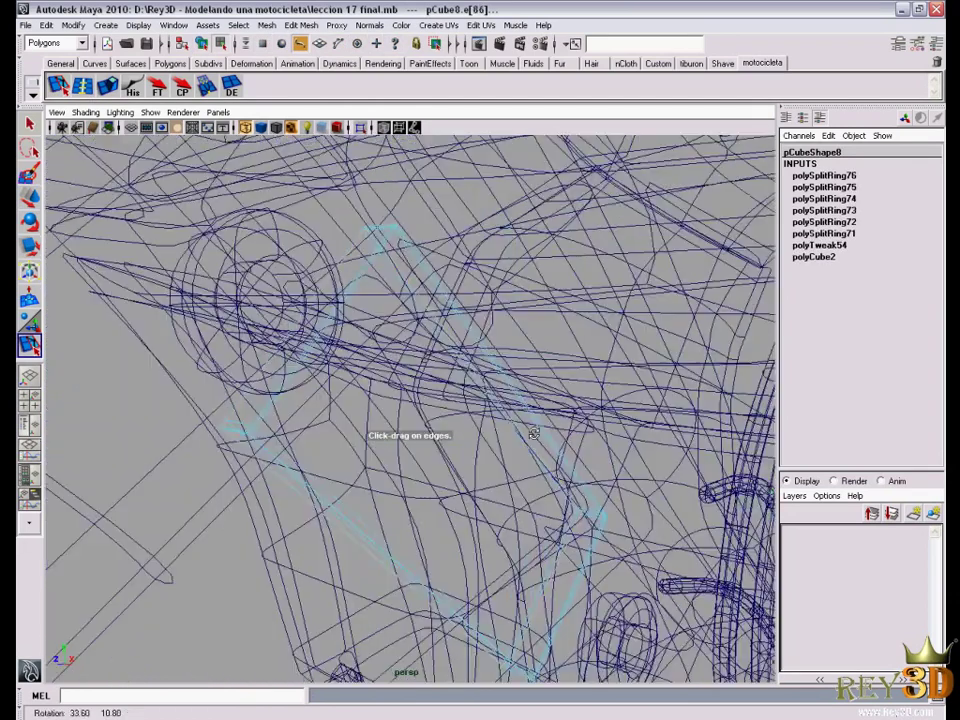
click(535, 437)
mouse_move(535, 437)
alt+mouse_down()
mouse_move(500, 455)
mouse_move(487, 480)
mouse_move(372, 412)
alt+mouse_up()
key(w)
Restore smooth shading, switch to object mode, deselect, and orbit around the bike to review the plate
key(5)
right_drag(375, 388, 422, 392)
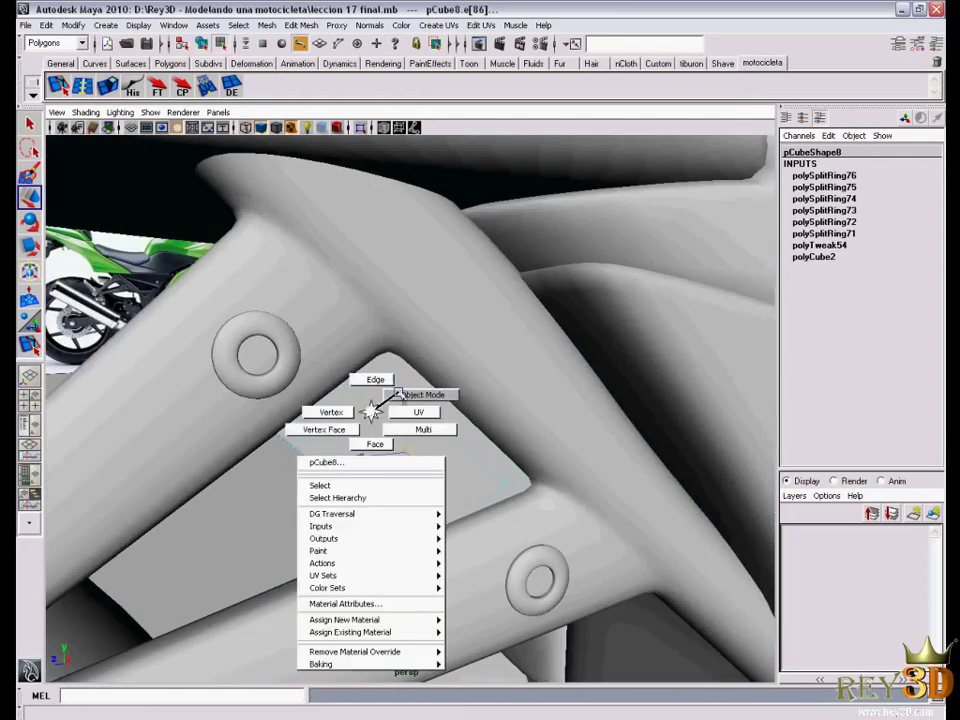
click(518, 484)
mouse_move(518, 484)
alt+mouse_down()
mouse_move(356, 446)
mouse_move(508, 446)
mouse_move(471, 440)
mouse_move(437, 467)
mouse_move(604, 486)
mouse_move(654, 471)
mouse_move(580, 448)
mouse_move(467, 459)
mouse_move(480, 462)
alt+mouse_up()
alt+right_drag(480, 462, 507, 466)
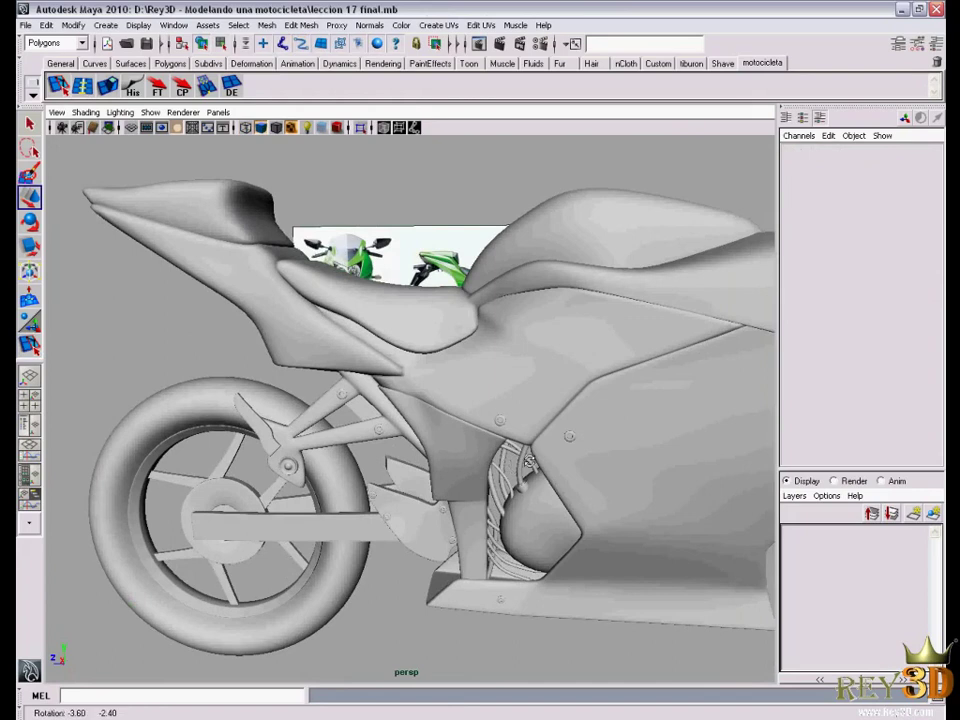
mouse_move(528, 460)
alt+mouse_down()
mouse_move(572, 448)
mouse_move(550, 440)
alt+mouse_up()
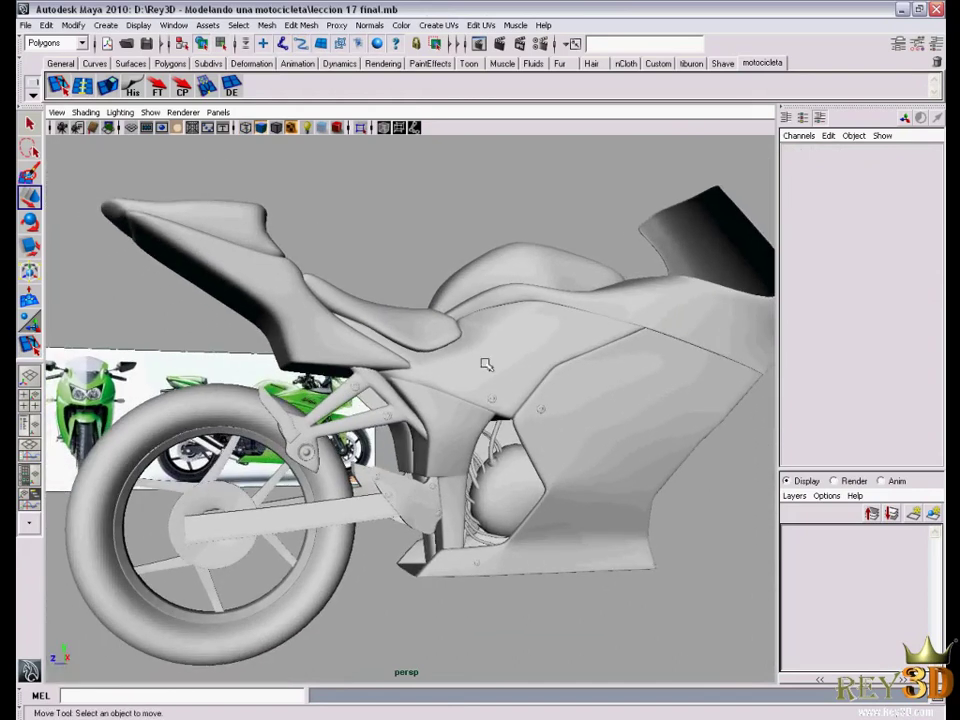
alt+drag(486, 364, 525, 455)
alt+right_drag(525, 455, 531, 468)
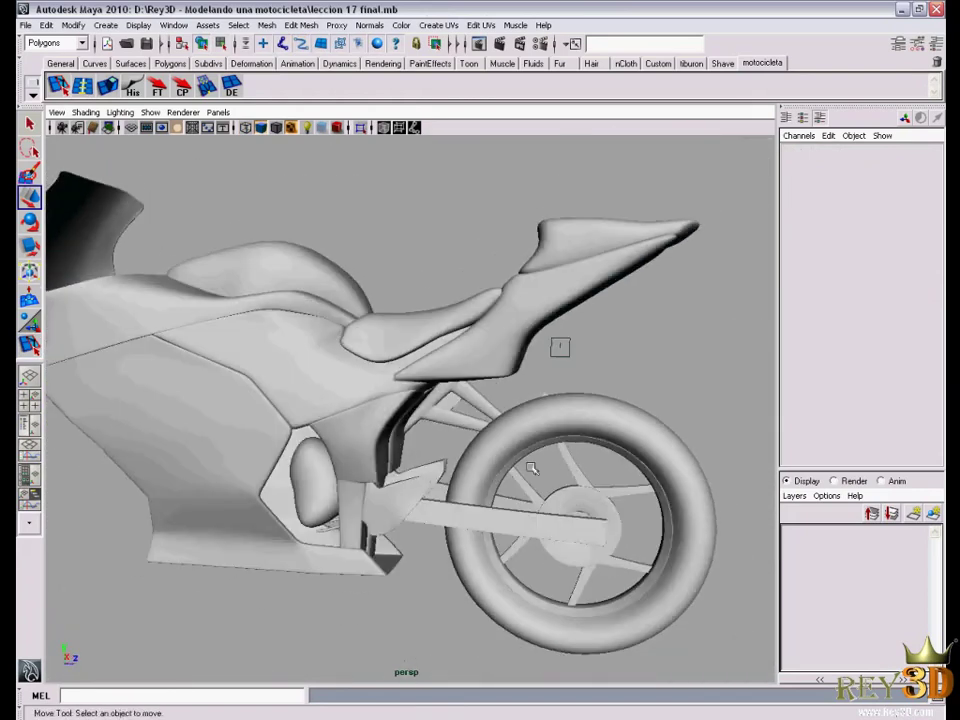
alt+drag(531, 468, 535, 466)
alt+right_drag(535, 466, 464, 473)
Select the chain-guard bar, rear frame bracket, its bolts and the inner plate piece
key(q)
mouse_move(380, 516)
alt+mouse_down()
mouse_move(395, 528)
mouse_move(465, 517)
mouse_move(380, 517)
mouse_move(470, 515)
alt+mouse_up()
click(395, 528)
mouse_move(470, 515)
alt+right_down()
mouse_move(487, 515)
mouse_move(461, 421)
alt+right_up()
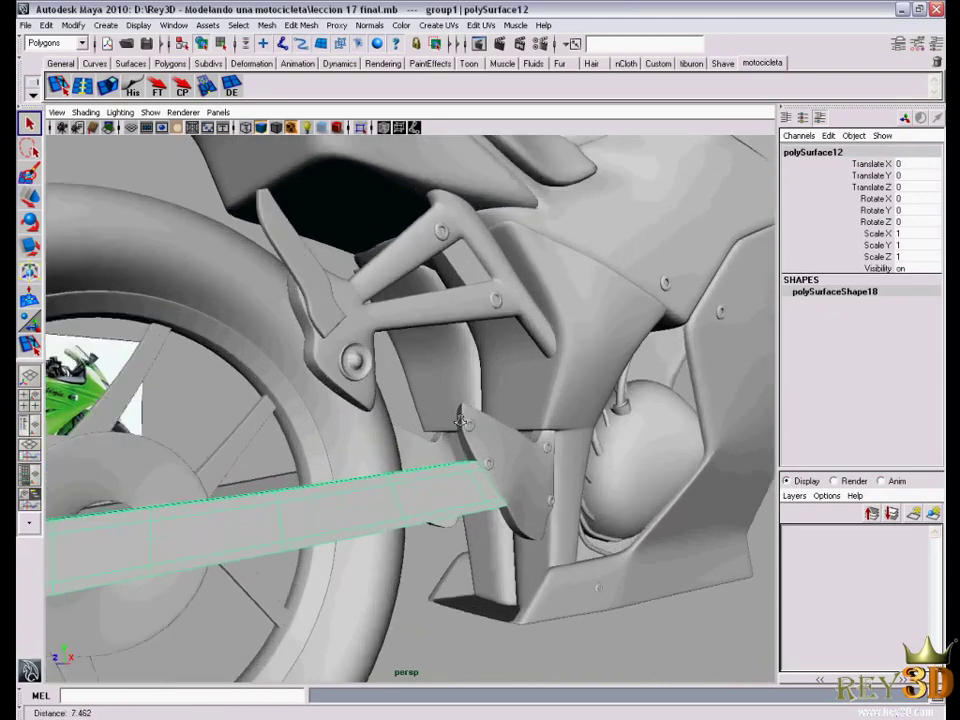
alt+middle_drag(461, 421, 420, 445)
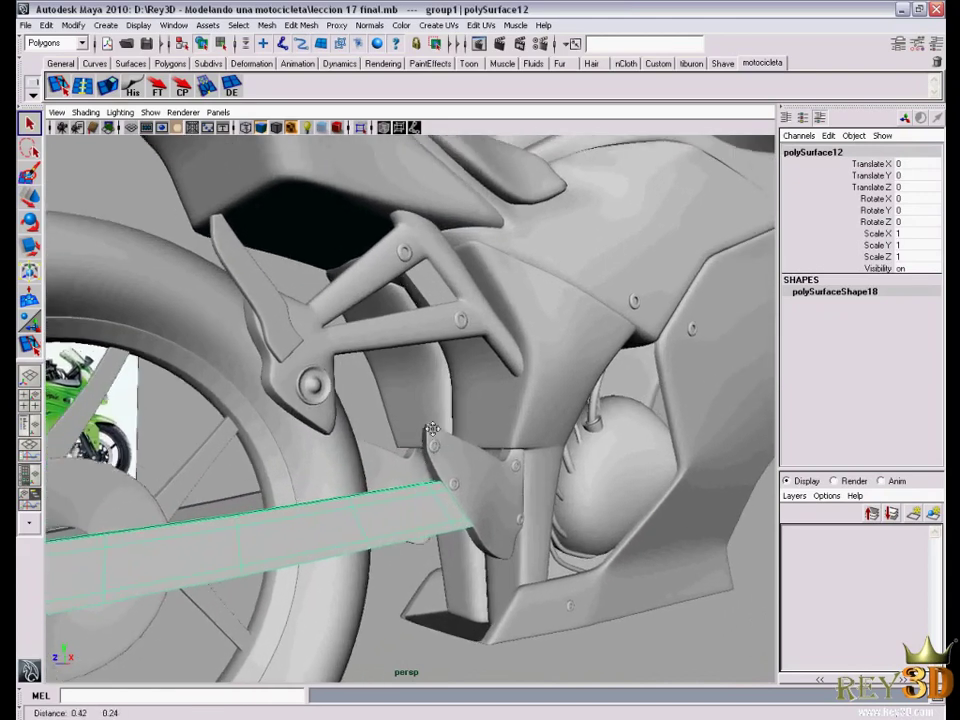
click(271, 318)
click(232, 287)
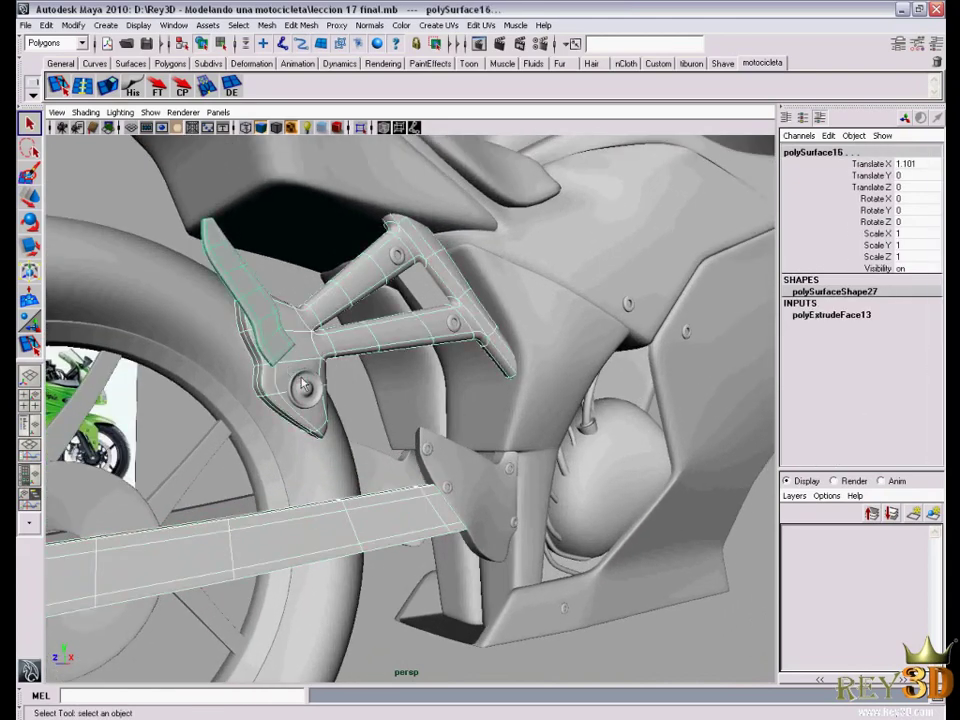
click(300, 388)
mouse_move(300, 388)
alt+right_down()
mouse_move(441, 450)
mouse_move(306, 428)
alt+right_up()
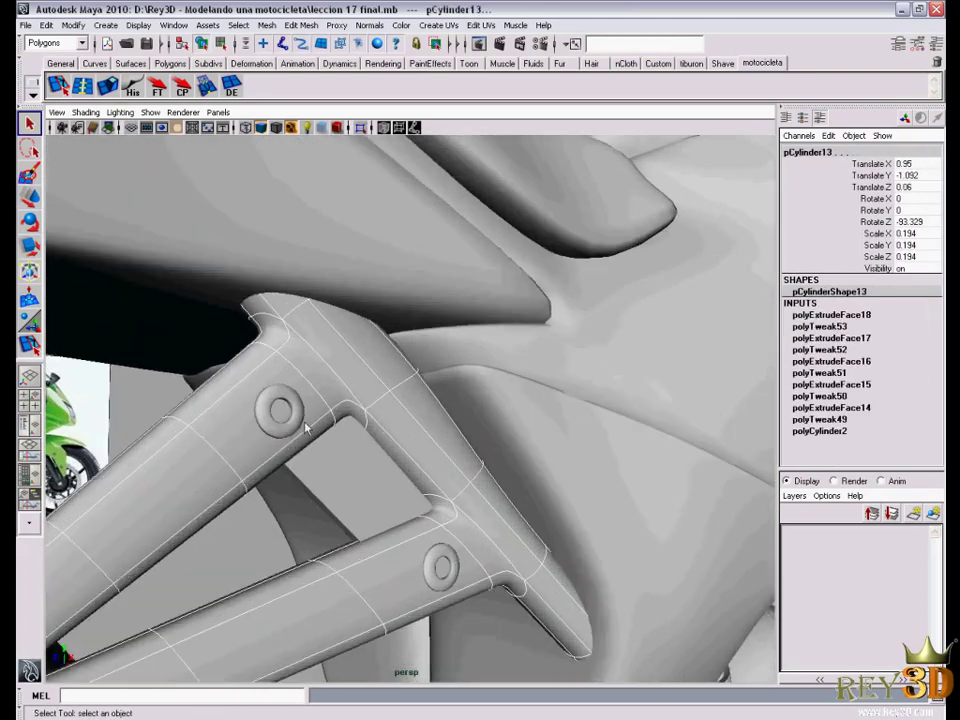
click(297, 410)
alt+drag(297, 410, 420, 470)
shift+click(418, 493)
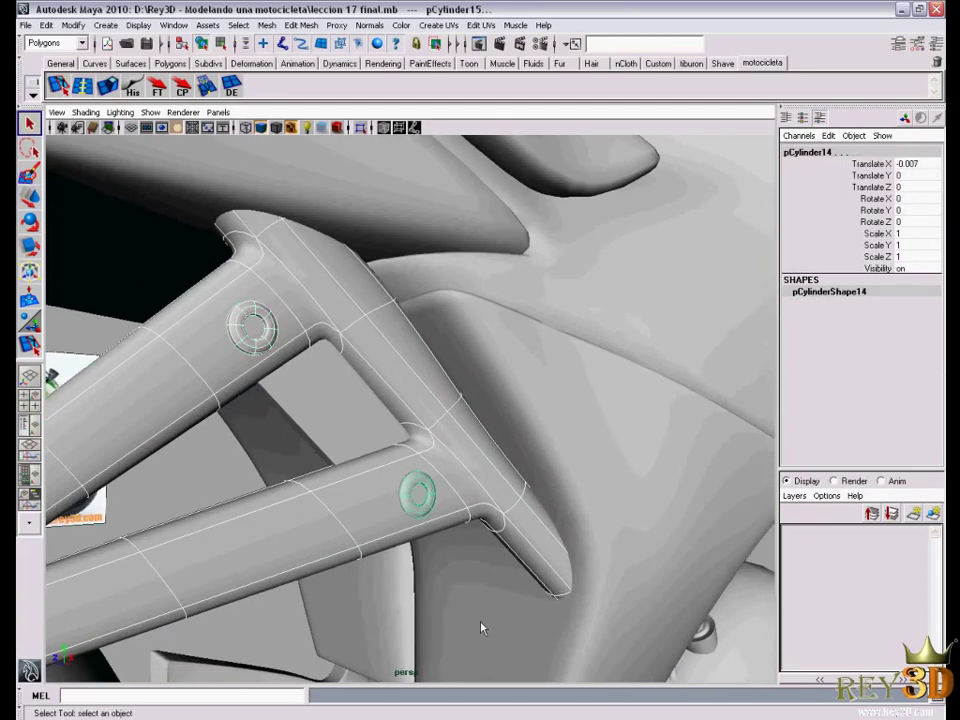
mouse_move(517, 516)
alt+right_down()
mouse_move(429, 388)
mouse_move(501, 476)
mouse_move(356, 281)
alt+right_up()
click(356, 281)
Add the bolted bracket plate, its bolts and the lower and upper fairing bolts to the selection
alt+middle_drag(440, 518, 447, 528)
alt+drag(447, 528, 470, 505)
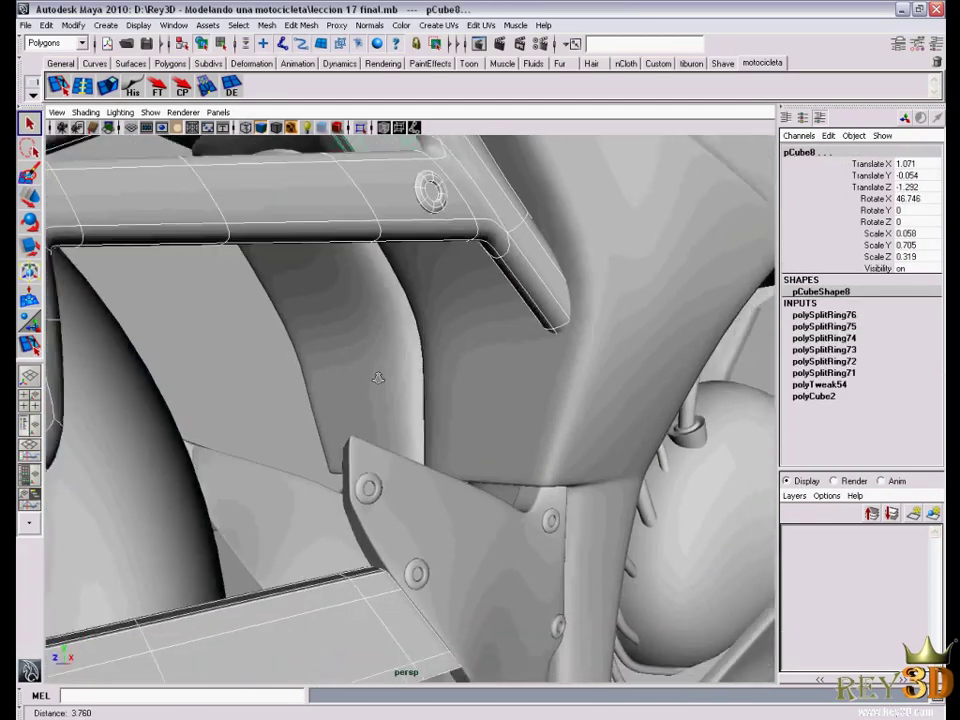
alt+right_drag(470, 505, 491, 495)
click(287, 435)
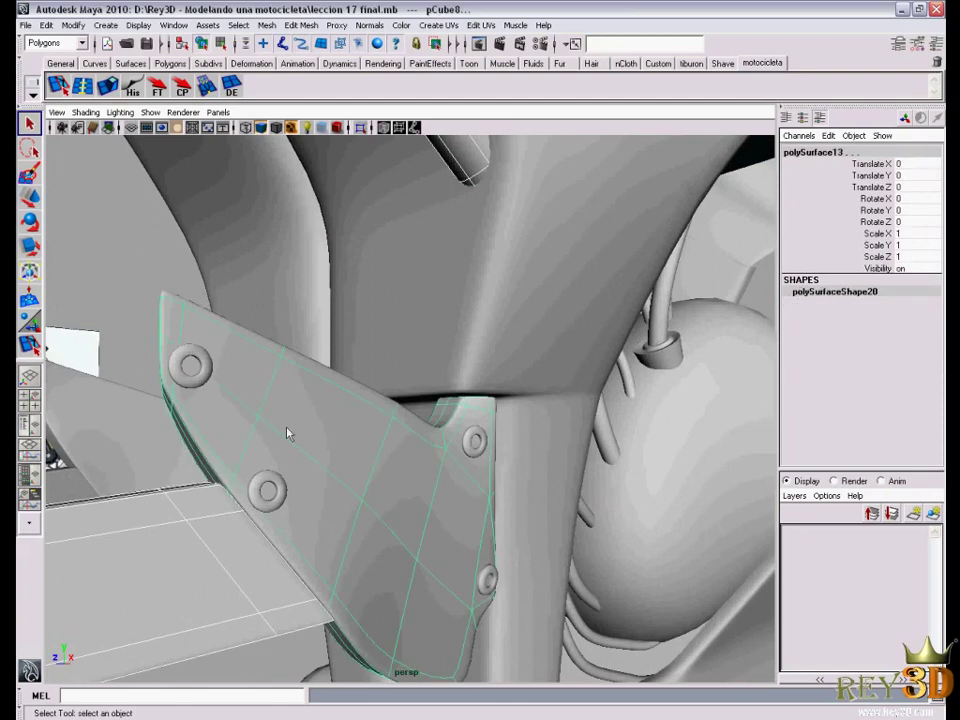
shift+click(200, 372)
shift+click(264, 487)
alt+right_drag(390, 495, 419, 451)
shift+click(370, 350)
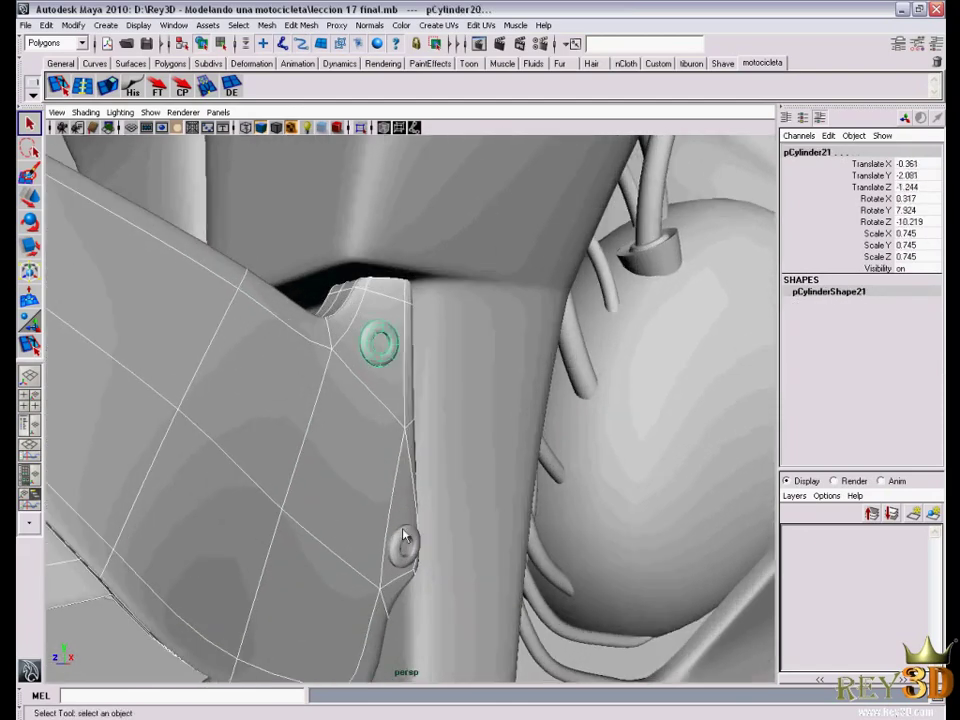
alt+drag(303, 400, 330, 390)
alt+right_drag(330, 390, 306, 398)
alt+drag(306, 398, 320, 420)
mouse_move(320, 420)
alt+right_down()
mouse_move(300, 460)
mouse_move(343, 477)
alt+right_up()
shift+click(243, 437)
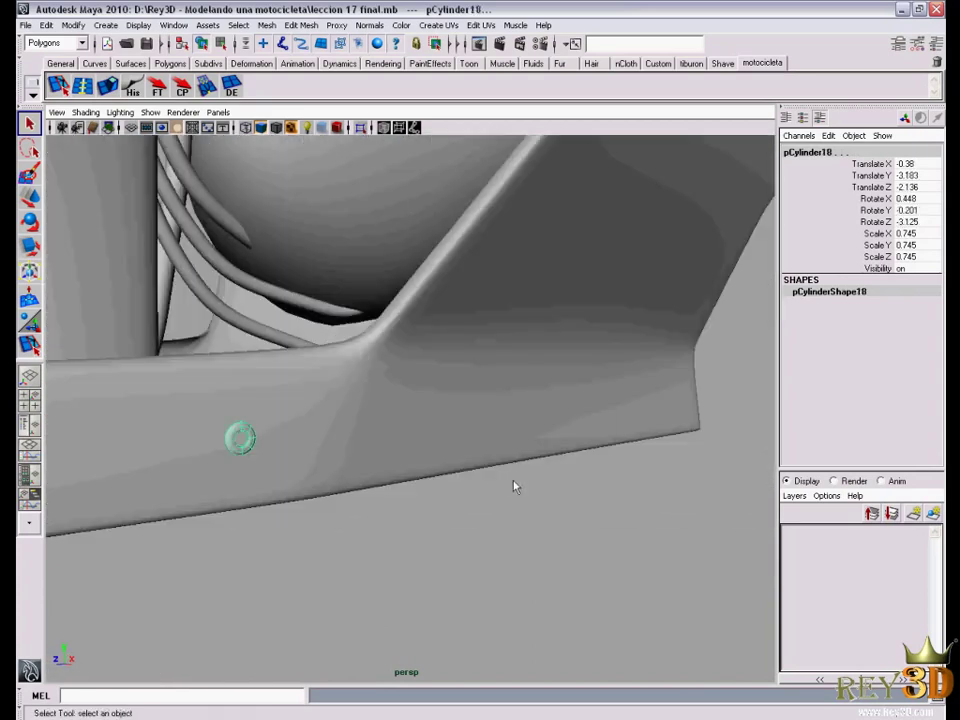
alt+drag(514, 484, 356, 416)
alt+right_drag(356, 416, 412, 440)
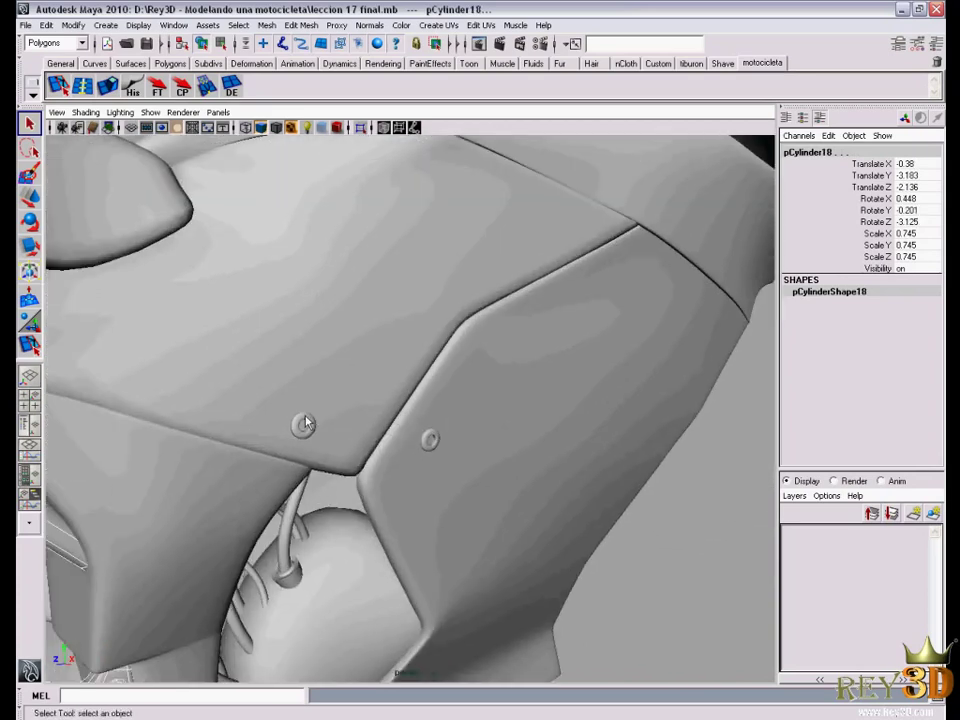
shift+click(414, 446)
shift+click(426, 440)
Group all selected brackets, plate and bolts into group3
alt+right_drag(459, 518, 440, 480)
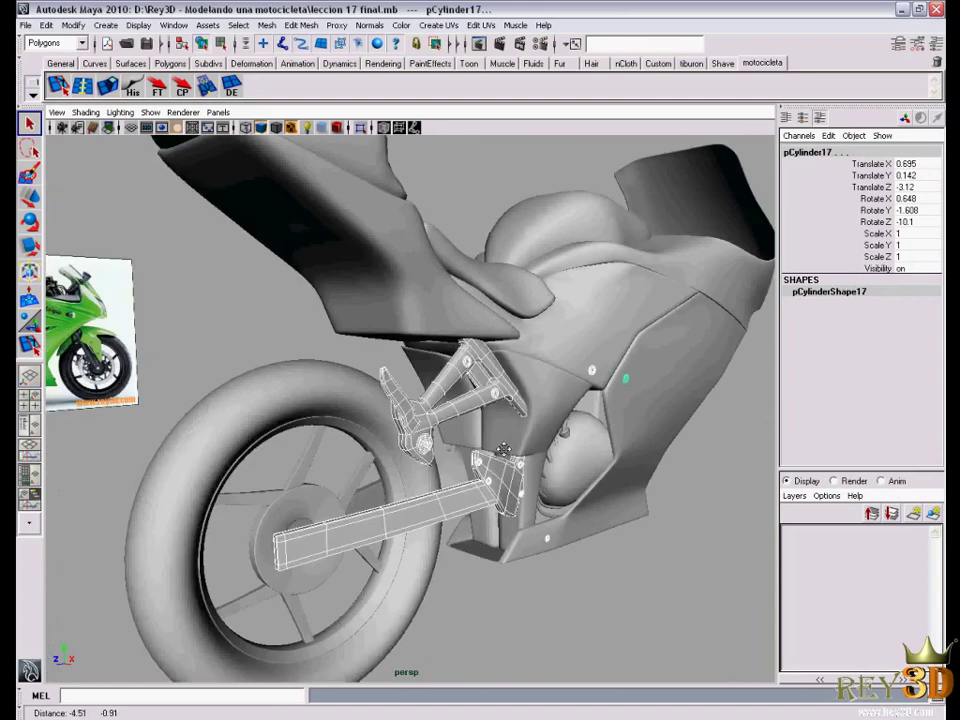
alt+drag(440, 480, 500, 460)
alt+right_drag(500, 460, 517, 452)
mouse_move(517, 452)
alt+mouse_down()
mouse_move(724, 436)
mouse_move(700, 440)
mouse_move(664, 336)
mouse_move(718, 444)
mouse_move(736, 454)
mouse_move(460, 491)
mouse_move(540, 480)
mouse_move(646, 441)
mouse_move(411, 337)
alt+mouse_up()
mouse_move(326, 330)
alt+mouse_down()
mouse_move(686, 446)
mouse_move(345, 363)
alt+mouse_up()
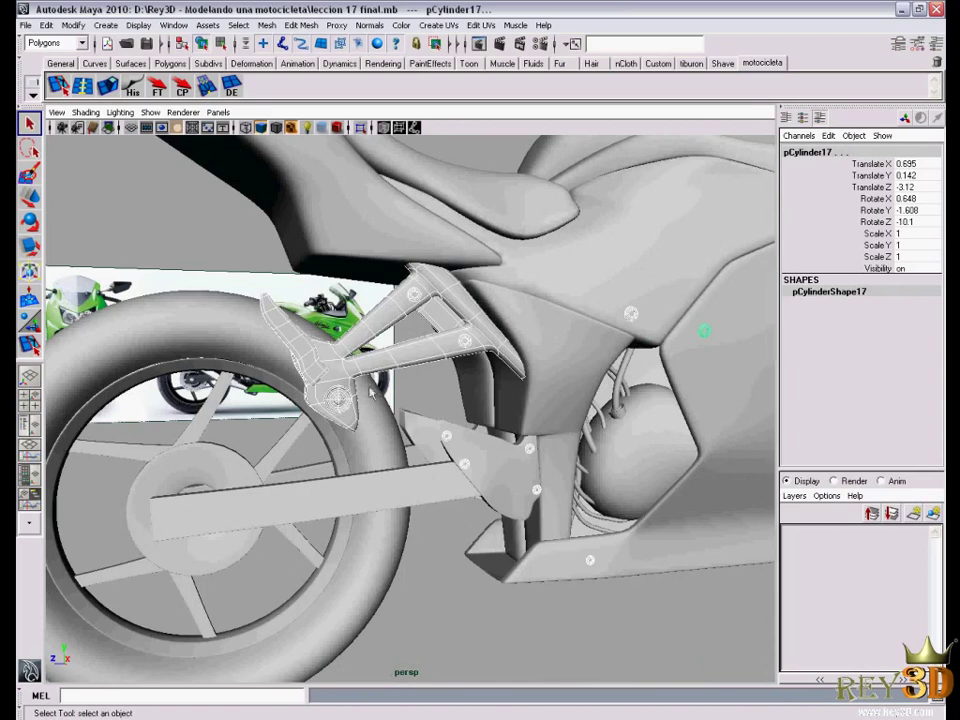
alt+drag(338, 388, 312, 340)
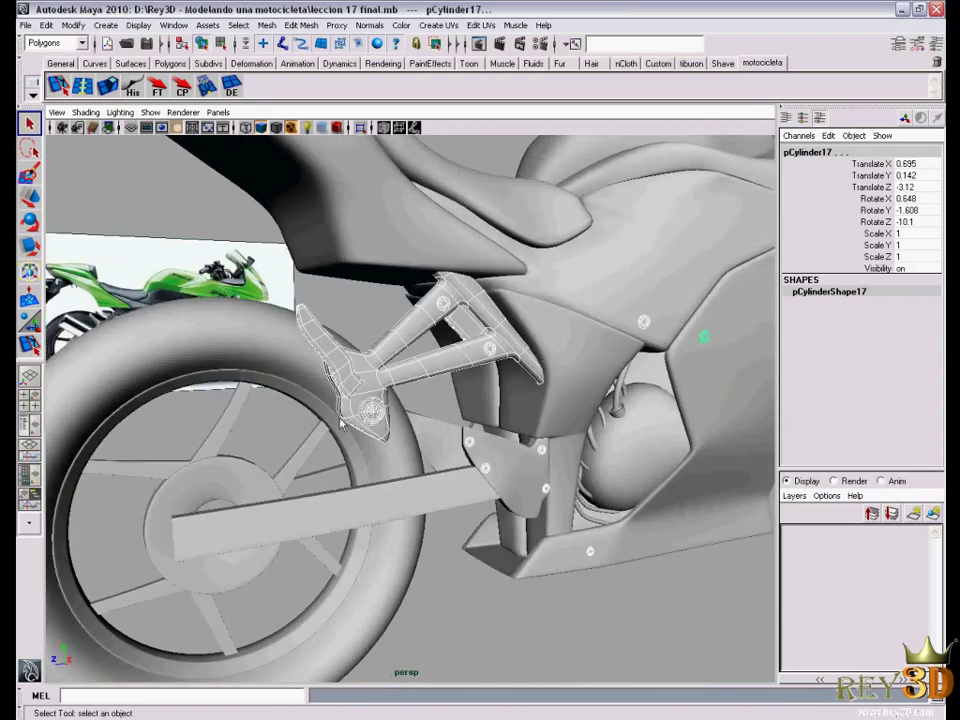
mouse_move(341, 422)
alt+mouse_down()
mouse_move(583, 399)
mouse_move(620, 441)
mouse_move(643, 326)
mouse_move(600, 380)
mouse_move(540, 420)
alt+mouse_up()
mouse_move(540, 420)
alt+right_down()
mouse_move(518, 435)
mouse_move(528, 442)
alt+right_up()
mouse_move(528, 442)
alt+mouse_down()
mouse_move(543, 455)
mouse_move(420, 342)
mouse_move(470, 400)
alt+mouse_up()
alt+right_drag(470, 400, 498, 452)
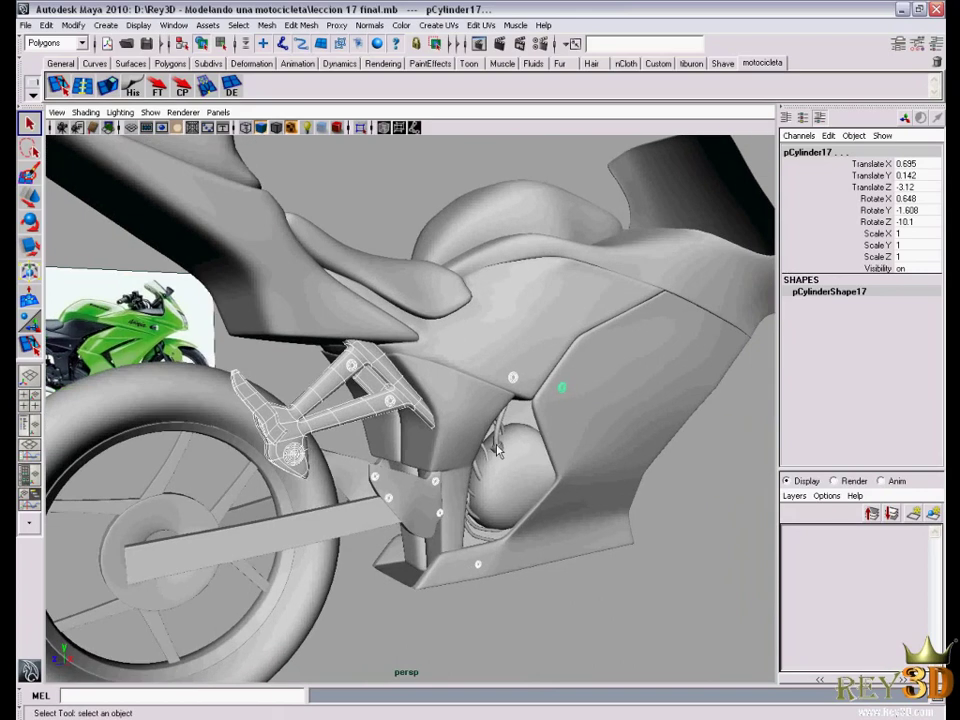
key(Up)
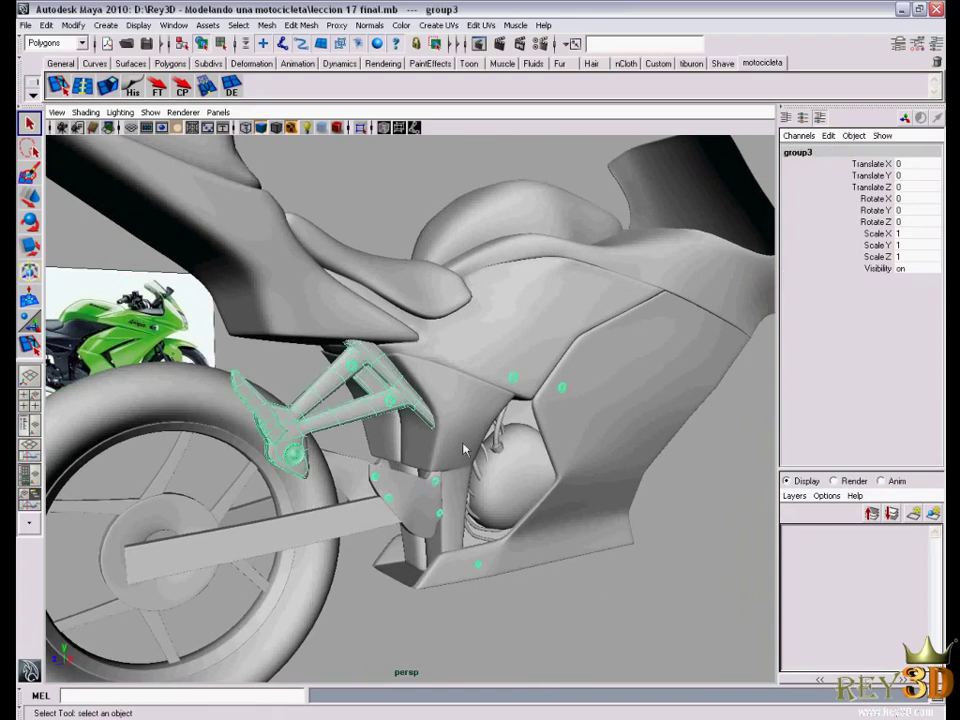
Delete group3's construction history, freeze its transformations, and switch to the four-view layout
mouse_move(463, 450)
alt+mouse_down()
mouse_move(476, 454)
mouse_move(709, 347)
alt+mouse_up()
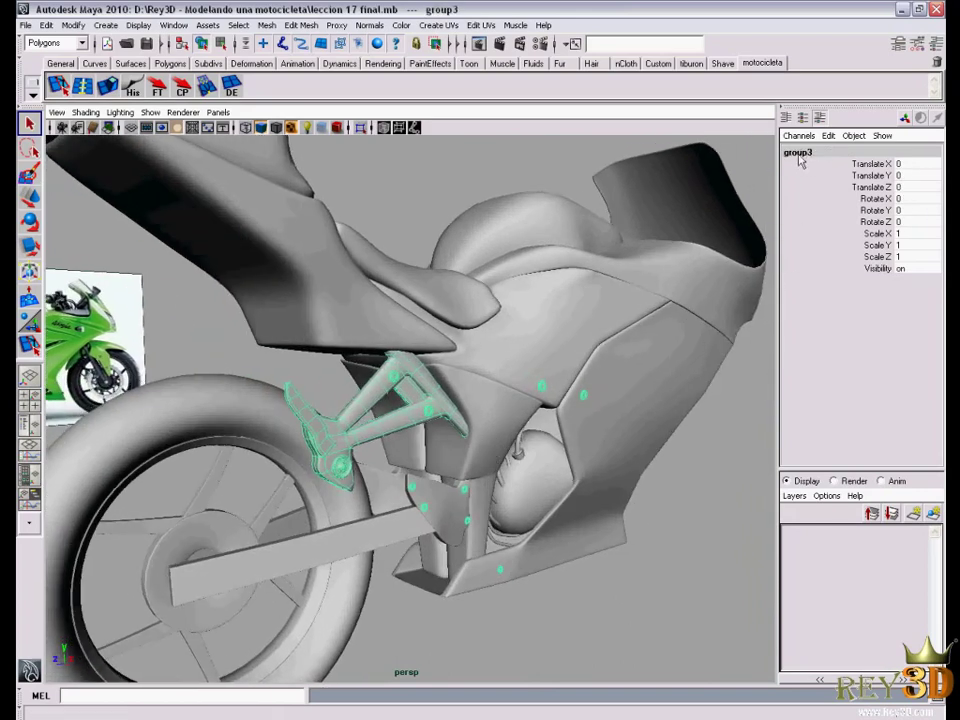
alt+middle_drag(611, 403, 570, 410)
alt+drag(570, 410, 520, 400)
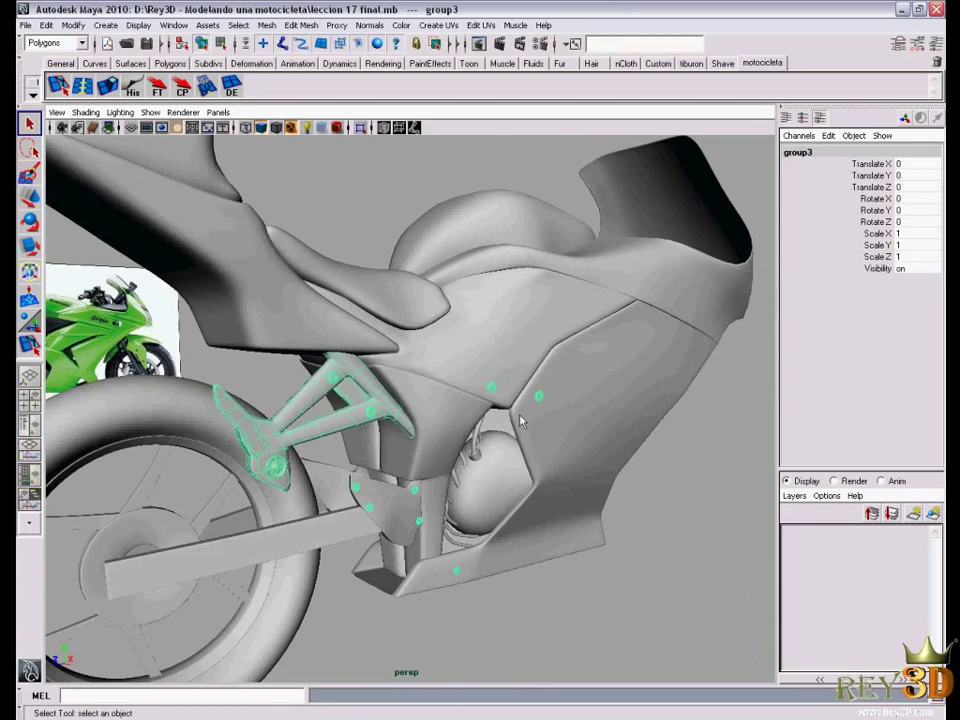
key(w)
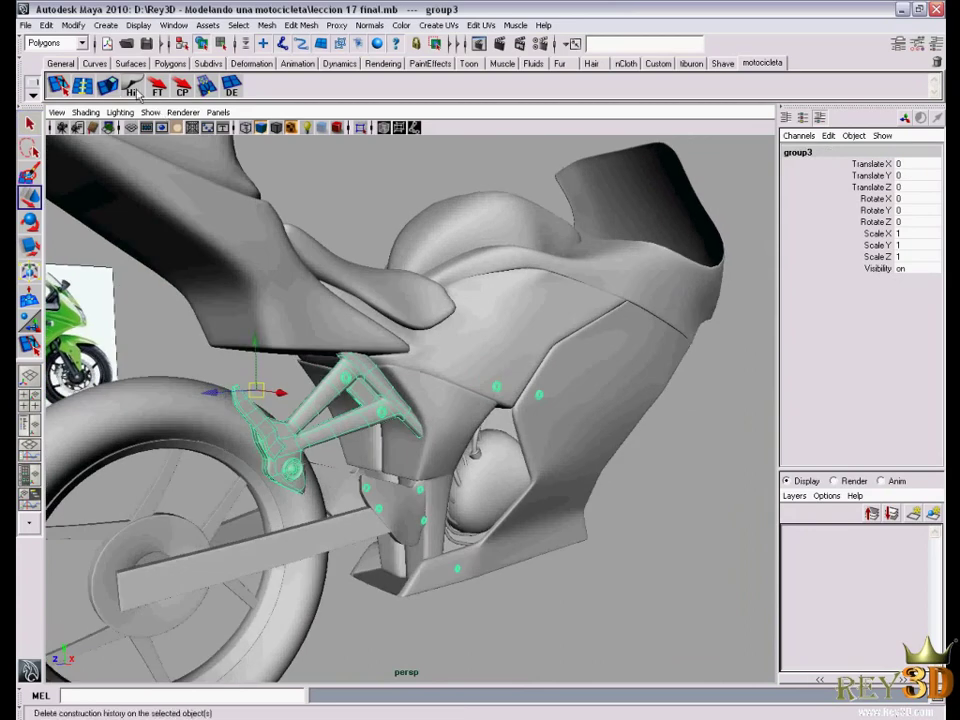
click(147, 93)
click(157, 91)
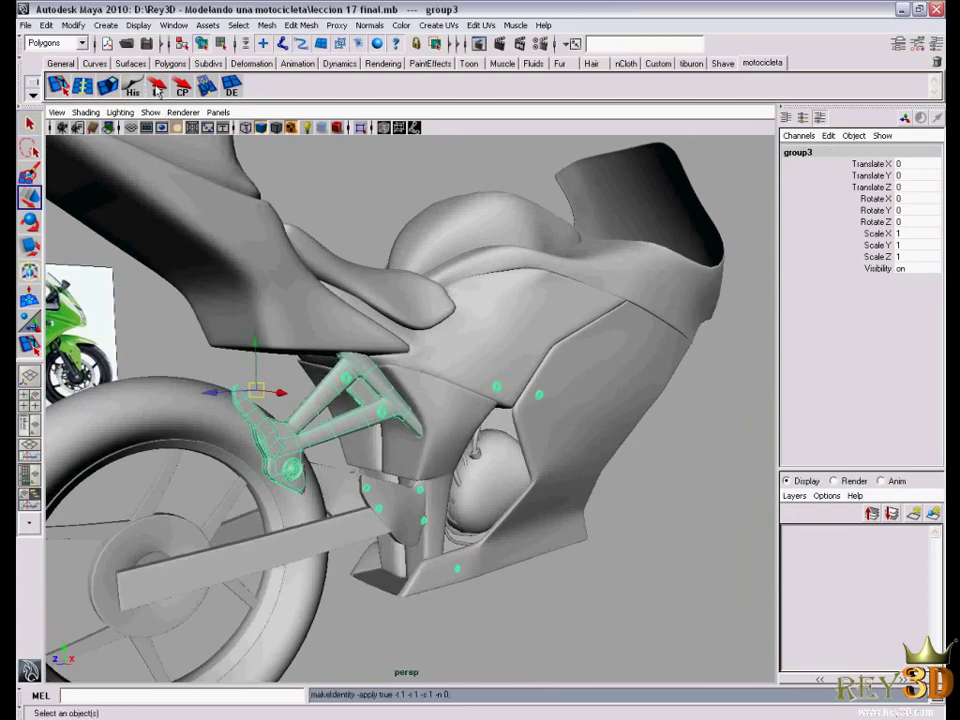
alt+drag(330, 400, 463, 420)
key(space)
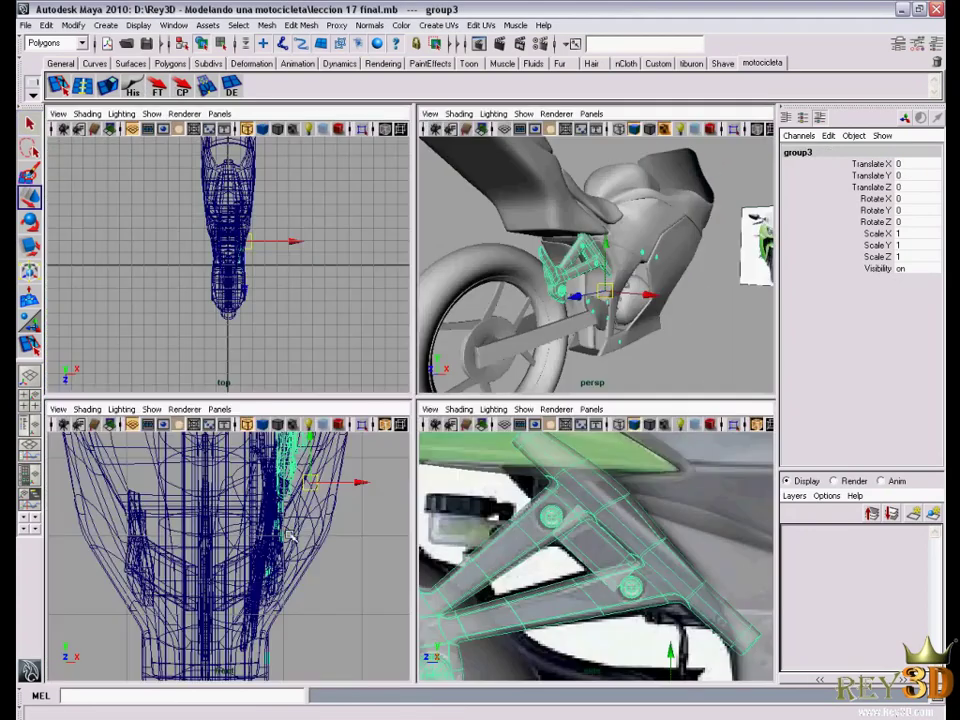
In the front view, move group3's pivot to X=0 on the centre grid line
key(space)
scroll(381, 436, up, 2)
scroll(420, 450, up, 2)
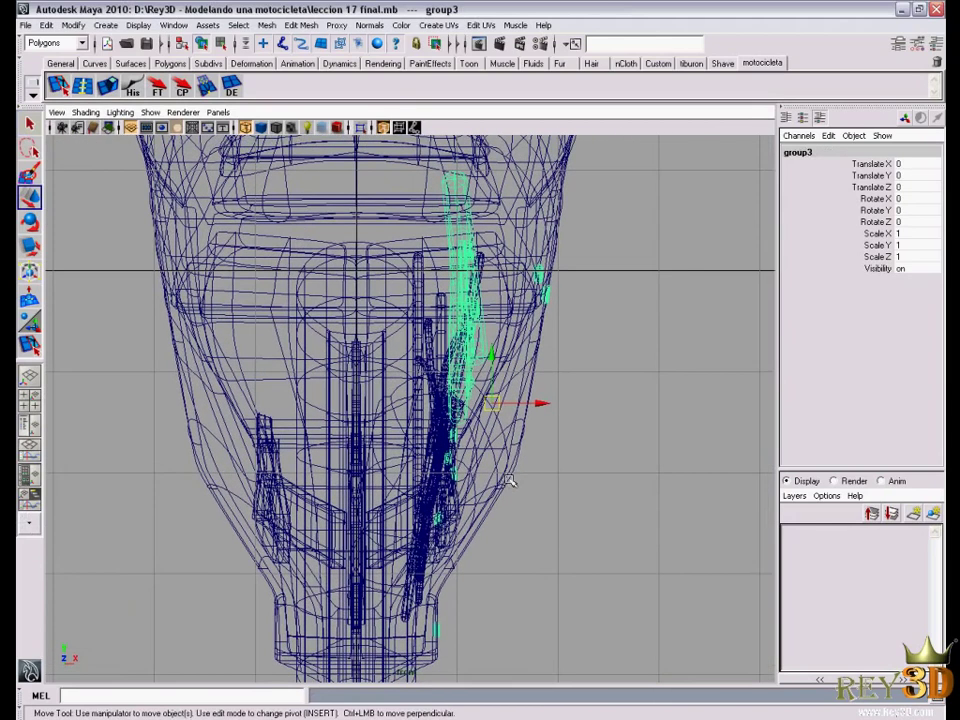
key(Insert)
scroll(509, 481, up, 1)
scroll(522, 488, up, 1)
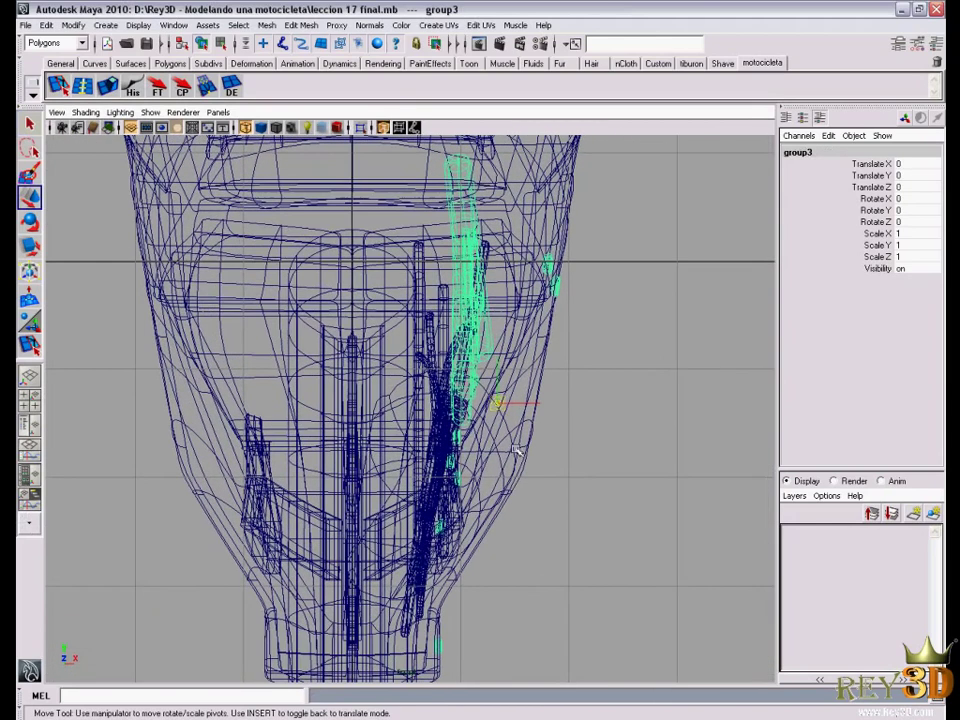
drag(497, 403, 362, 405)
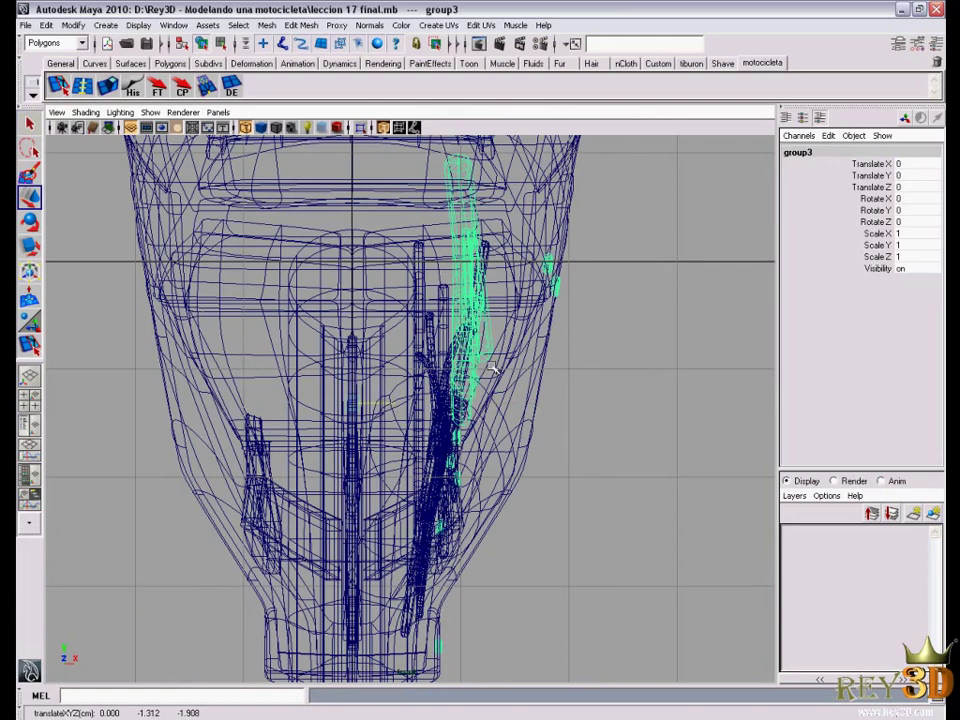
key(space)
key(space)
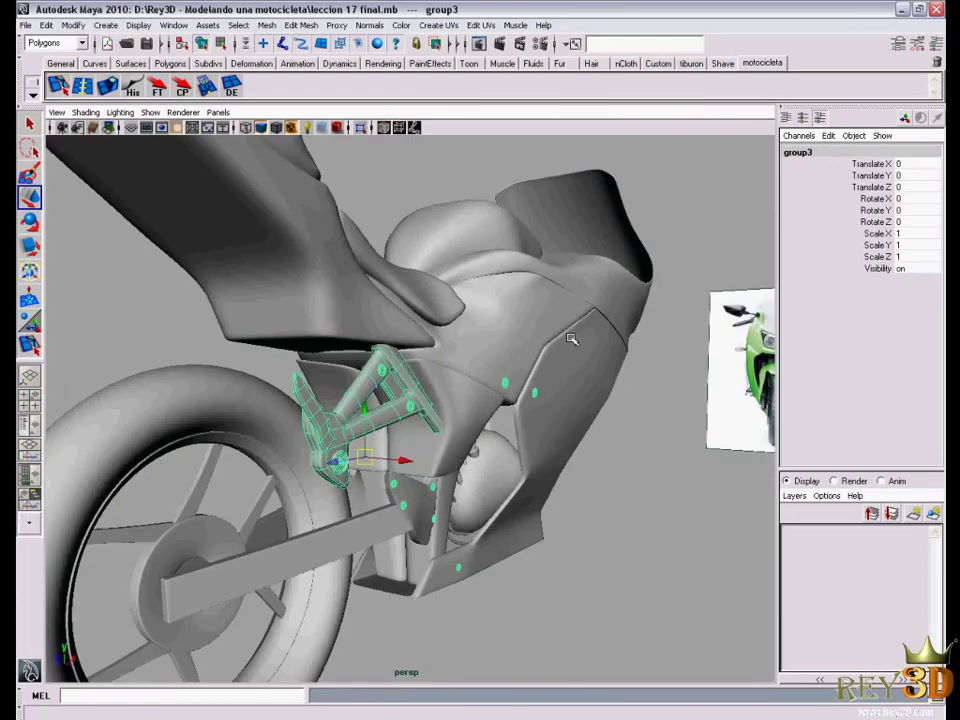
alt+drag(570, 339, 548, 396)
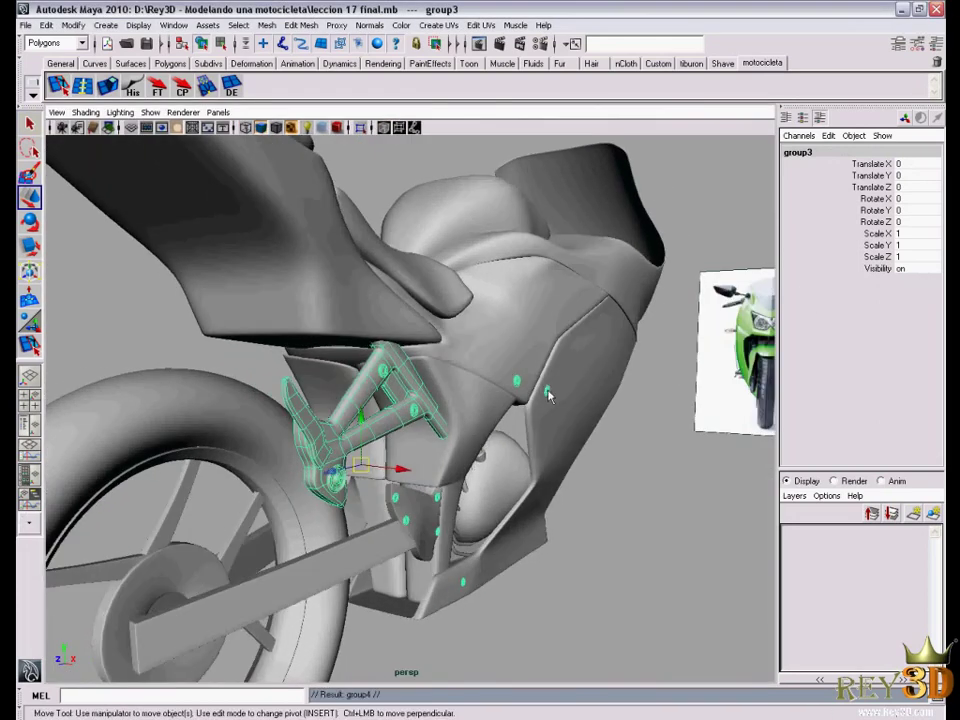
Set the duplicated group's Scale X to -1 to mirror it, then deselect
click(910, 233)
text(-1)
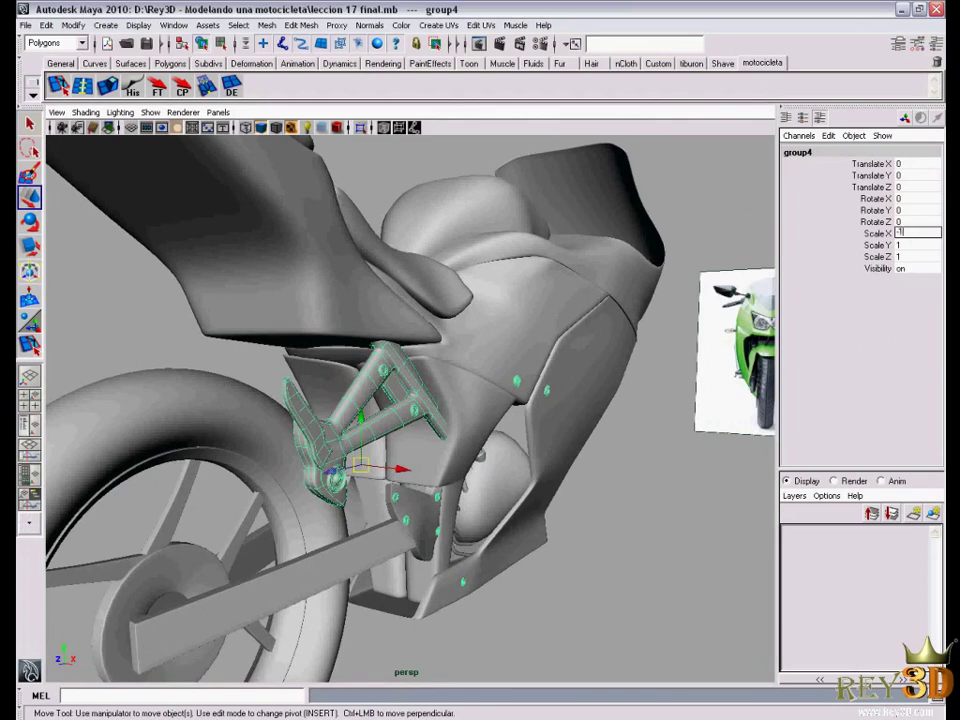
key(Return)
mouse_move(478, 412)
alt+mouse_down()
mouse_move(525, 467)
mouse_move(616, 466)
alt+mouse_up()
click(525, 467)
Orbit and zoom around the motorcycle to check the brackets on both sides
scroll(510, 296, down, 5)
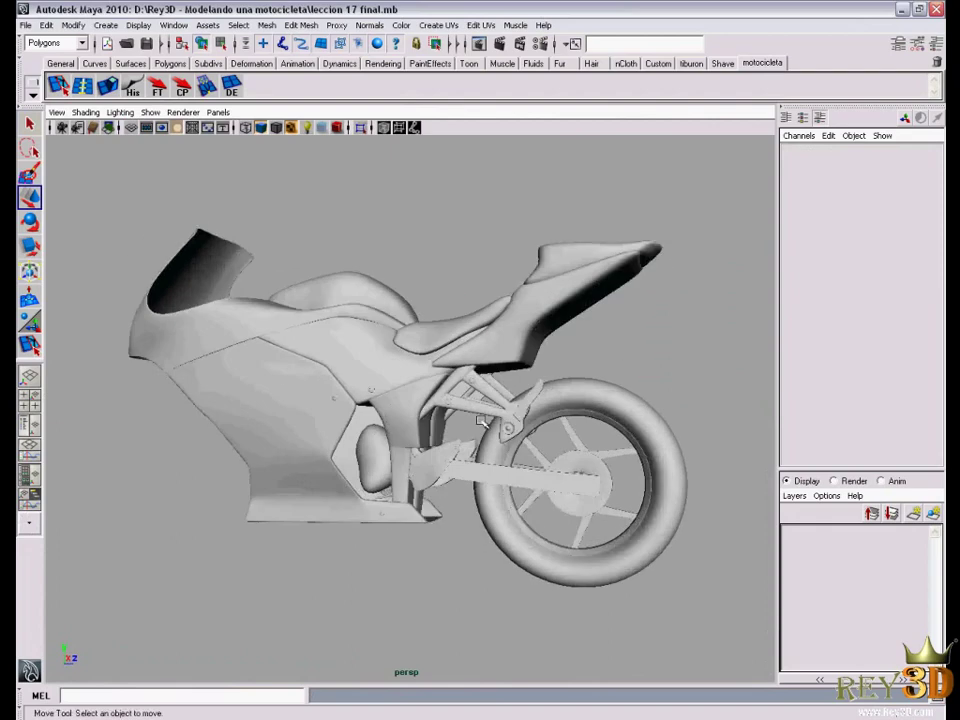
scroll(540, 456, up, 5)
scroll(540, 456, up, 3)
alt+drag(422, 476, 503, 387)
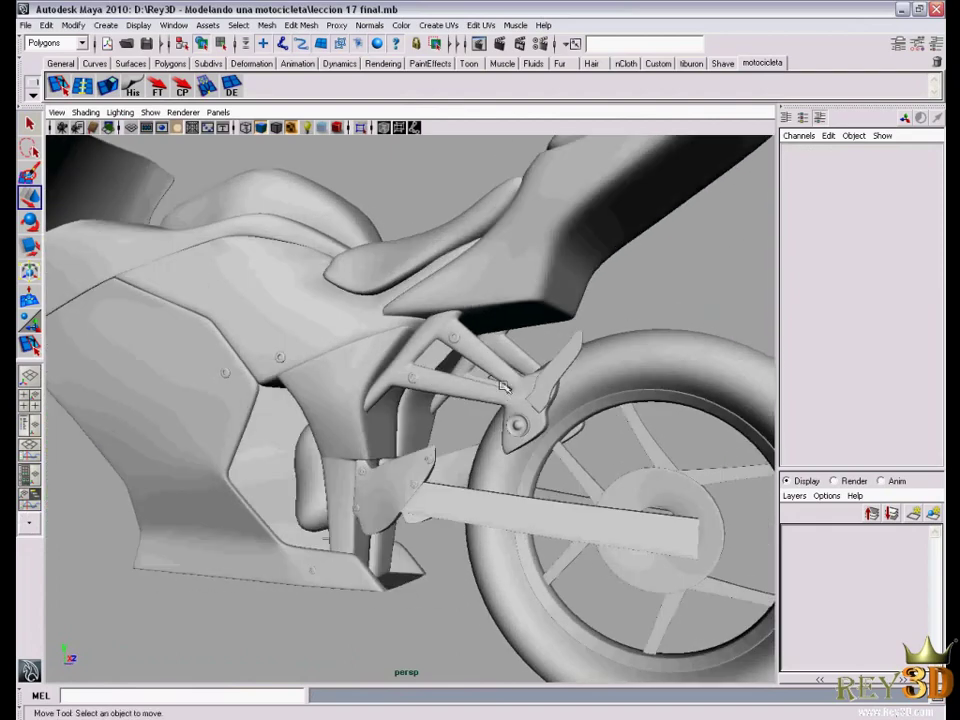
mouse_move(592, 407)
alt+mouse_down()
mouse_move(593, 328)
mouse_move(461, 347)
mouse_move(574, 321)
mouse_move(345, 397)
mouse_move(449, 392)
alt+mouse_up()
scroll(574, 321, down, 2)
alt+right_drag(449, 392, 470, 400)
alt+drag(470, 400, 500, 410)
alt+right_drag(500, 410, 525, 421)
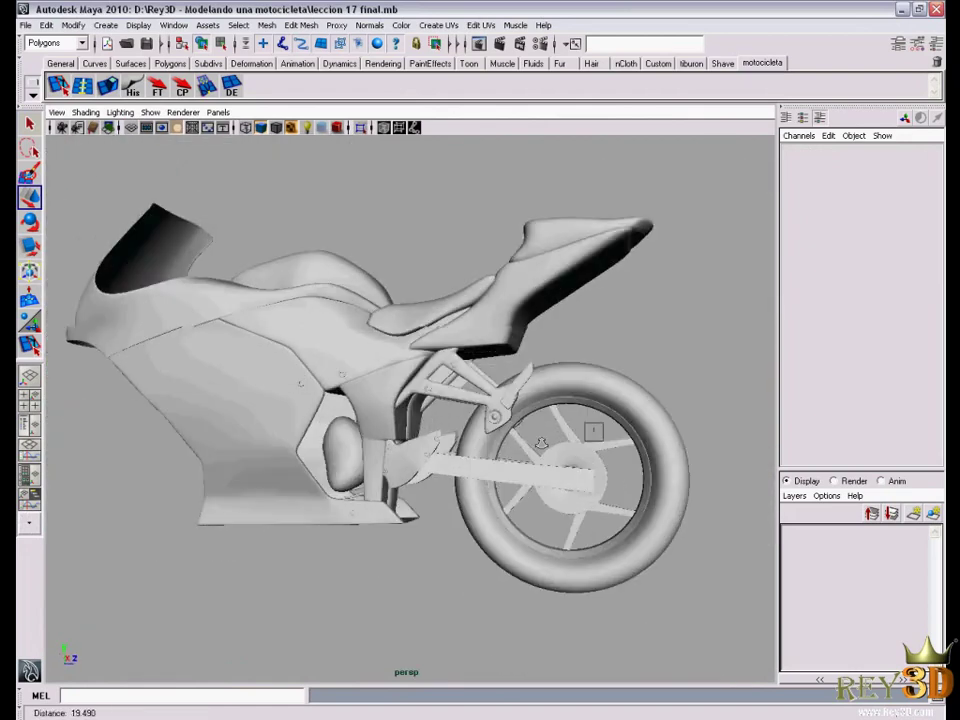
mouse_move(525, 421)
alt+mouse_down()
mouse_move(761, 349)
mouse_move(568, 349)
mouse_move(669, 349)
mouse_move(458, 432)
mouse_move(250, 440)
alt+mouse_up()
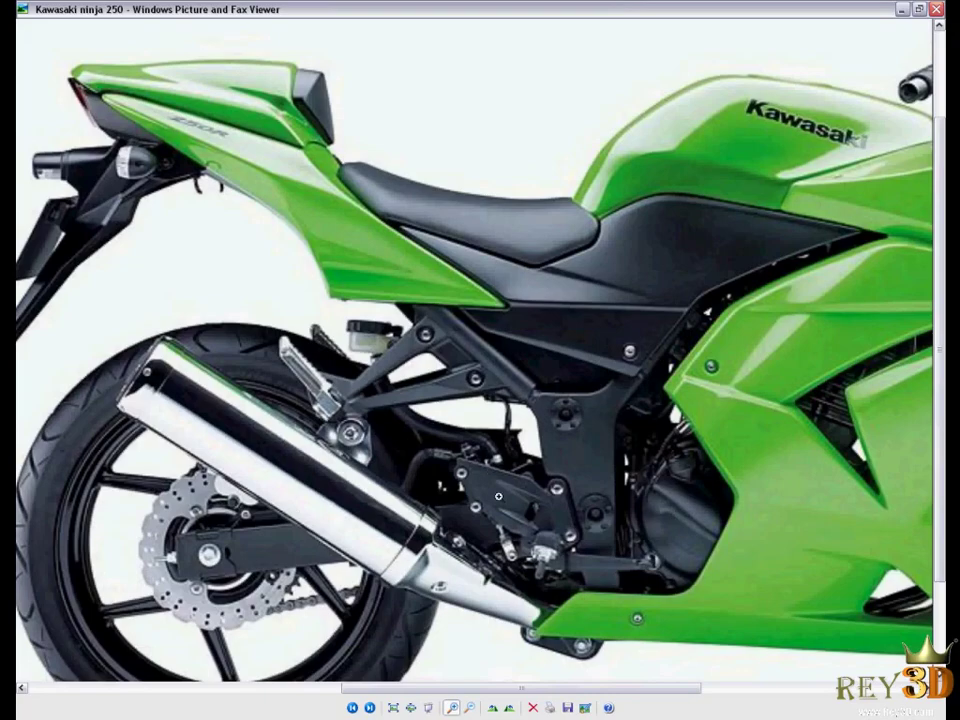
Show the next Kawasaki reference photo and zoom in on its side fairing
ctrl+scroll(498, 496, down, 1)
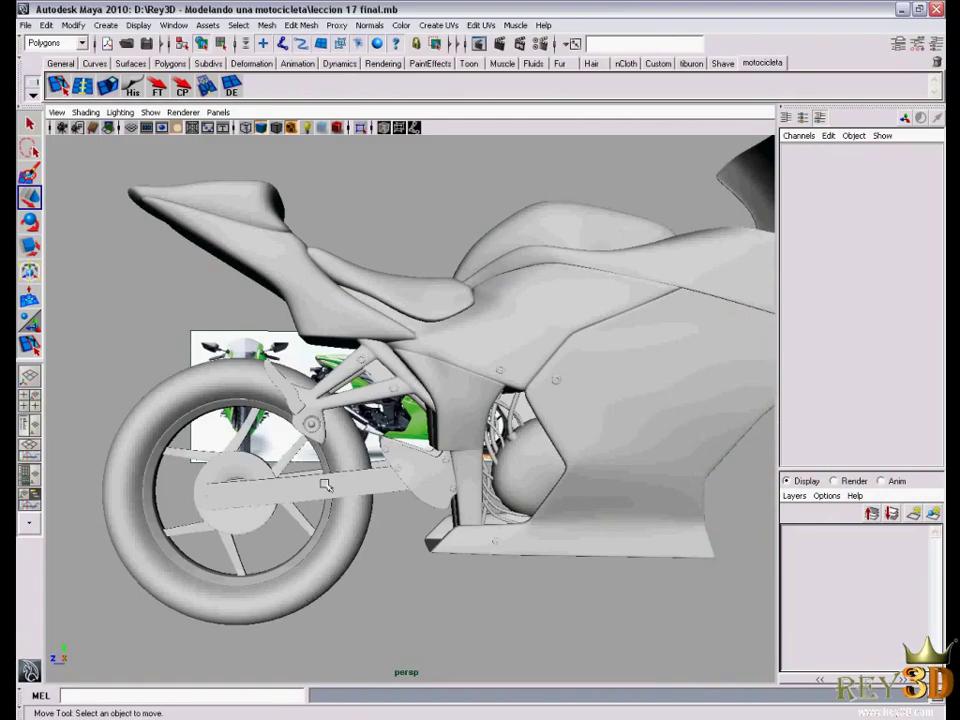
mouse_move(325, 485)
alt+mouse_down()
mouse_move(280, 480)
mouse_move(310, 478)
alt+mouse_up()
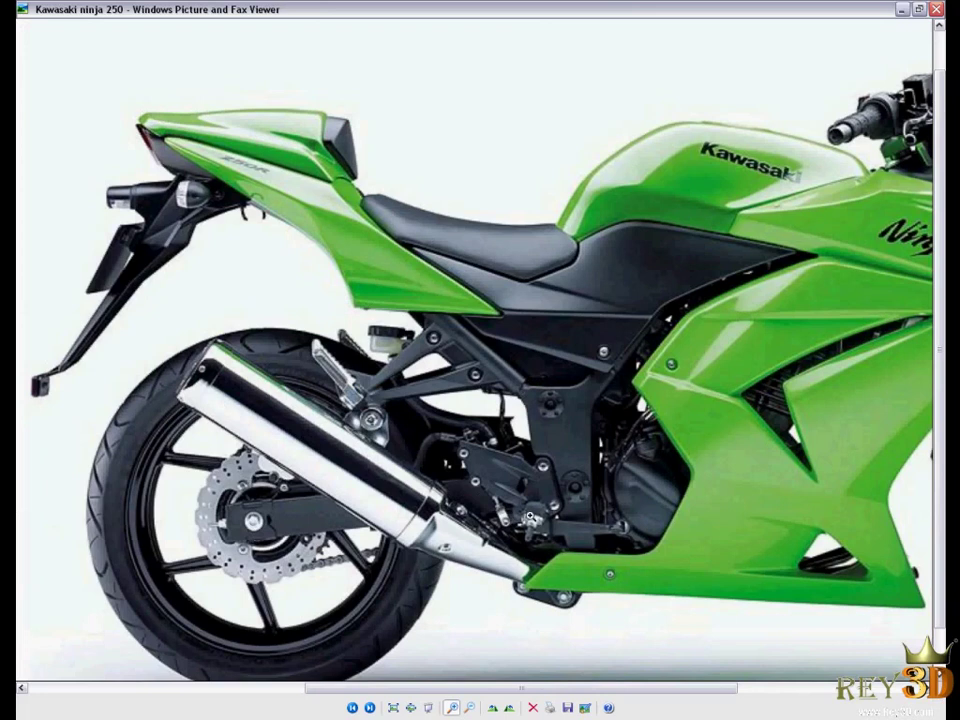
right_click(521, 583)
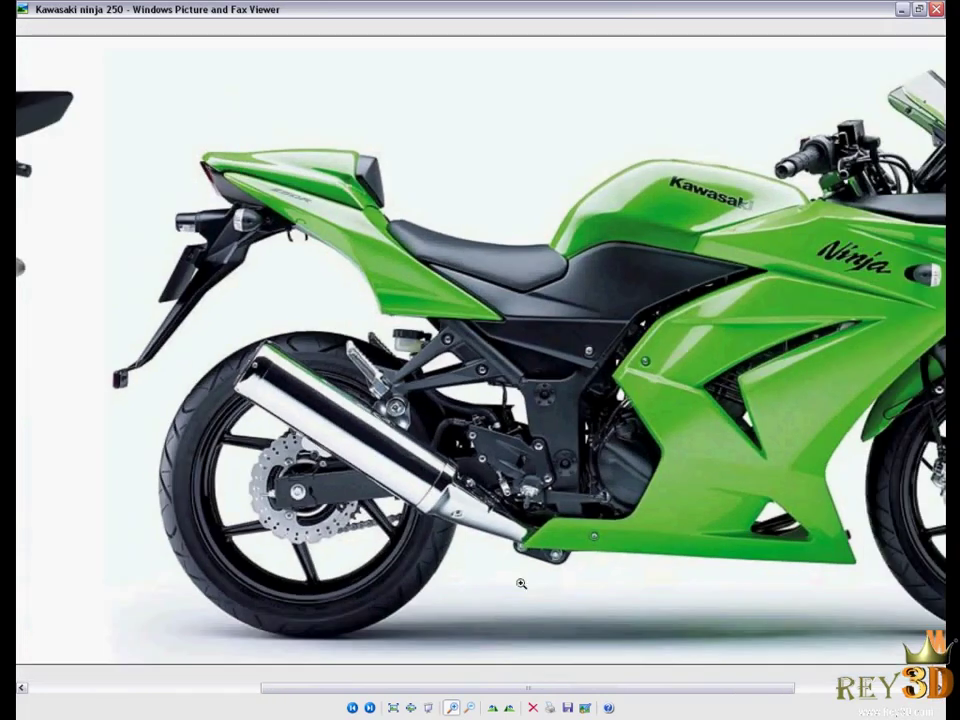
click(370, 707)
click(640, 453)
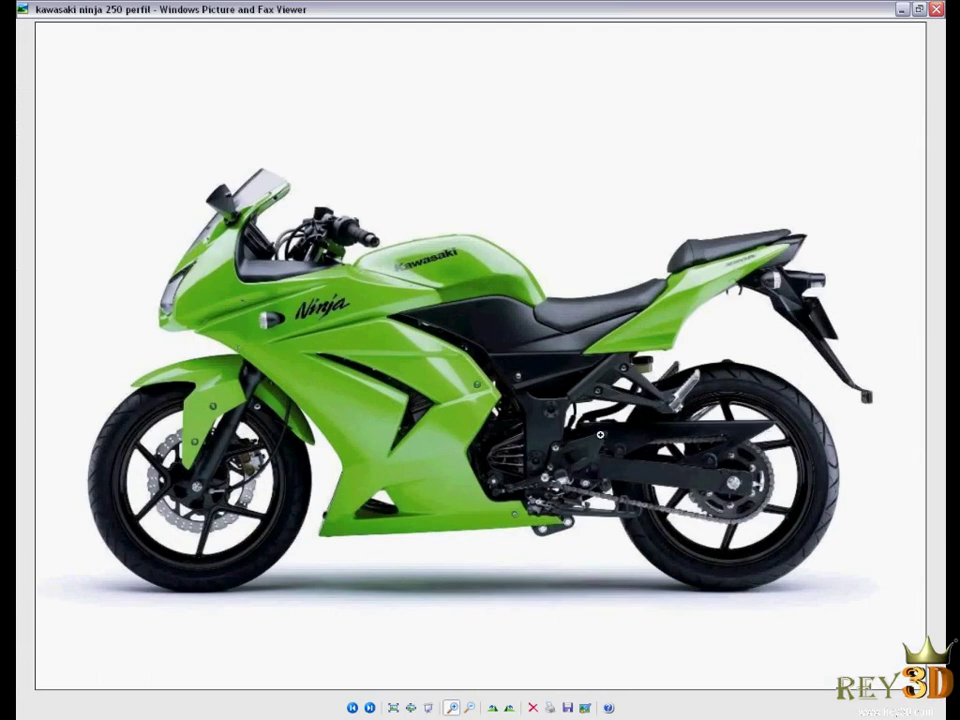
click(487, 493)
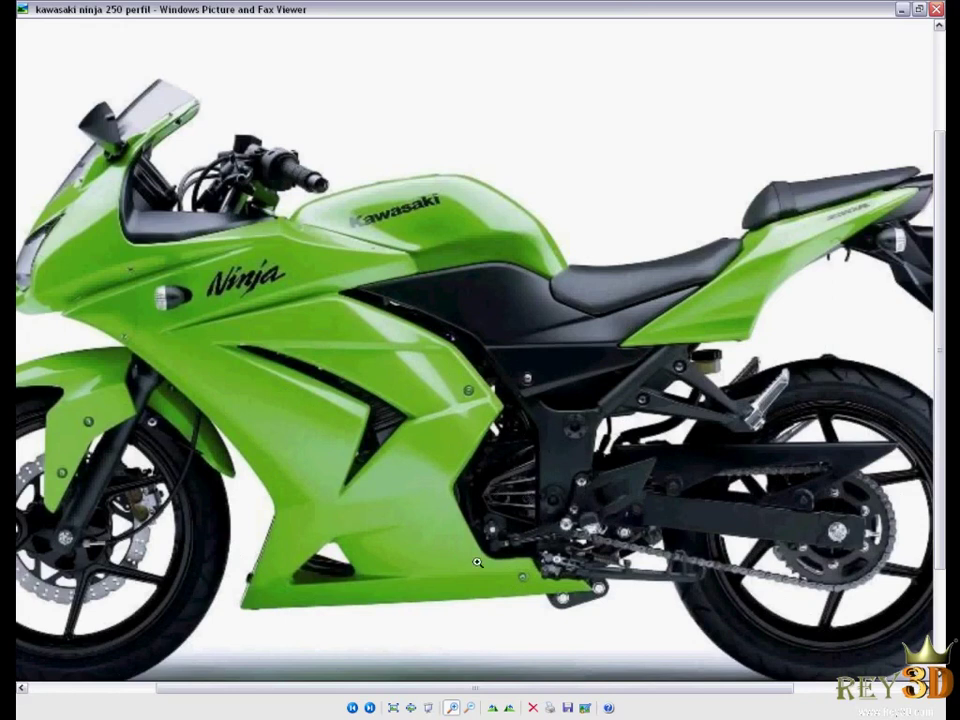
Return to Maya and orbit to a closer side view of the bike
key(alt+Tab)
mouse_move(300, 400)
alt+mouse_down()
mouse_move(696, 360)
mouse_move(643, 429)
mouse_move(435, 407)
mouse_move(427, 440)
mouse_move(366, 441)
mouse_move(420, 440)
alt+mouse_up()
alt+right_drag(420, 440, 480, 430)
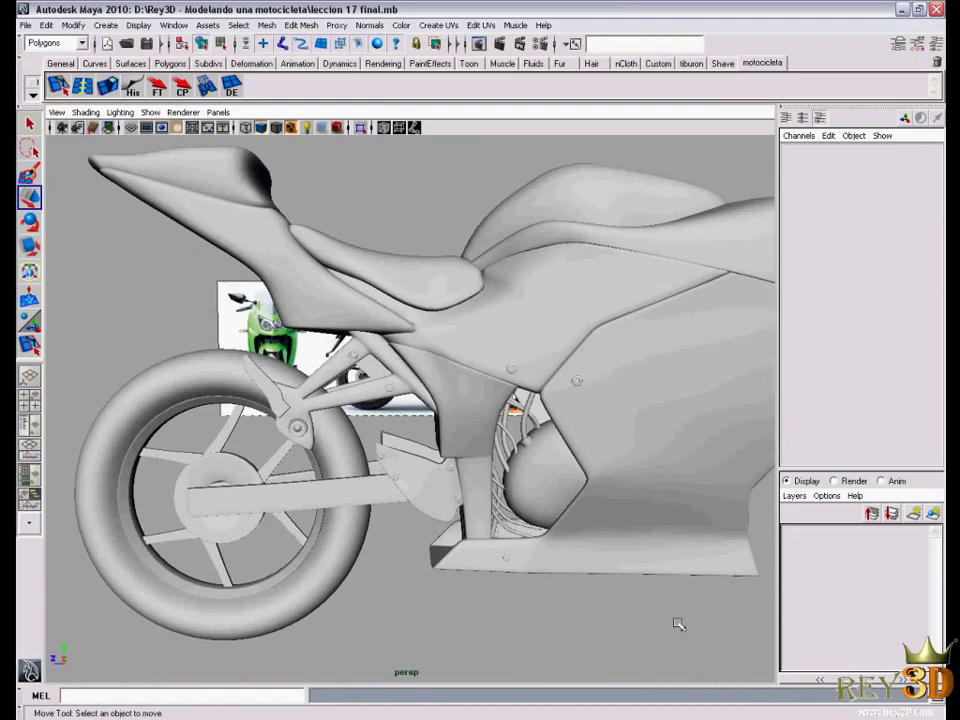
After checking the reference photo, create a new polygon cube from the hotbox
key(alt+Tab)
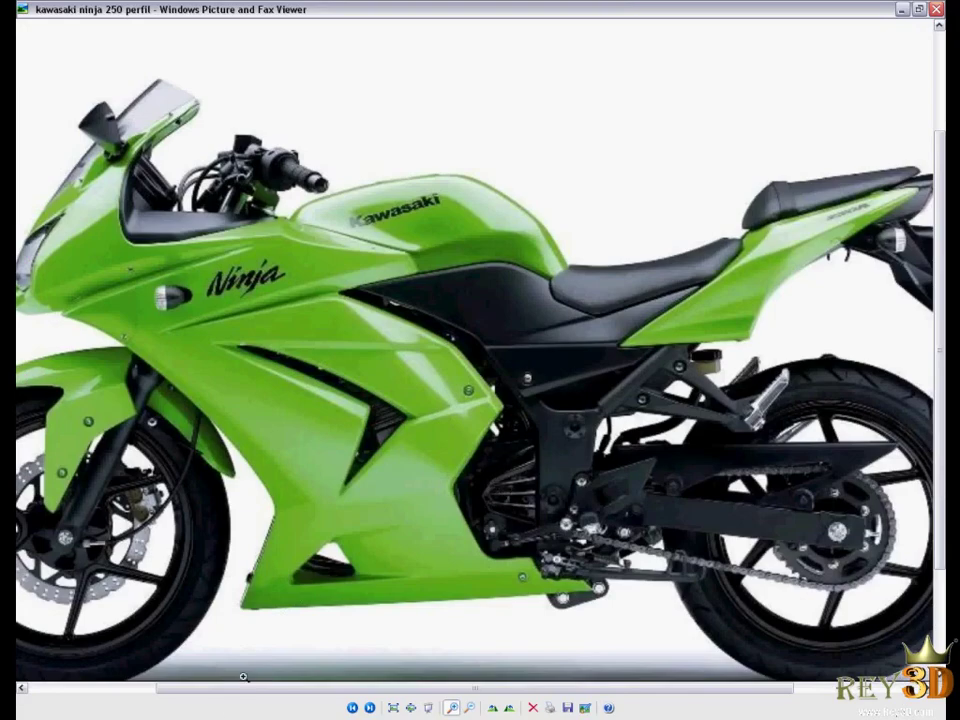
key(alt+Tab)
alt+drag(406, 300, 440, 307)
key(space)
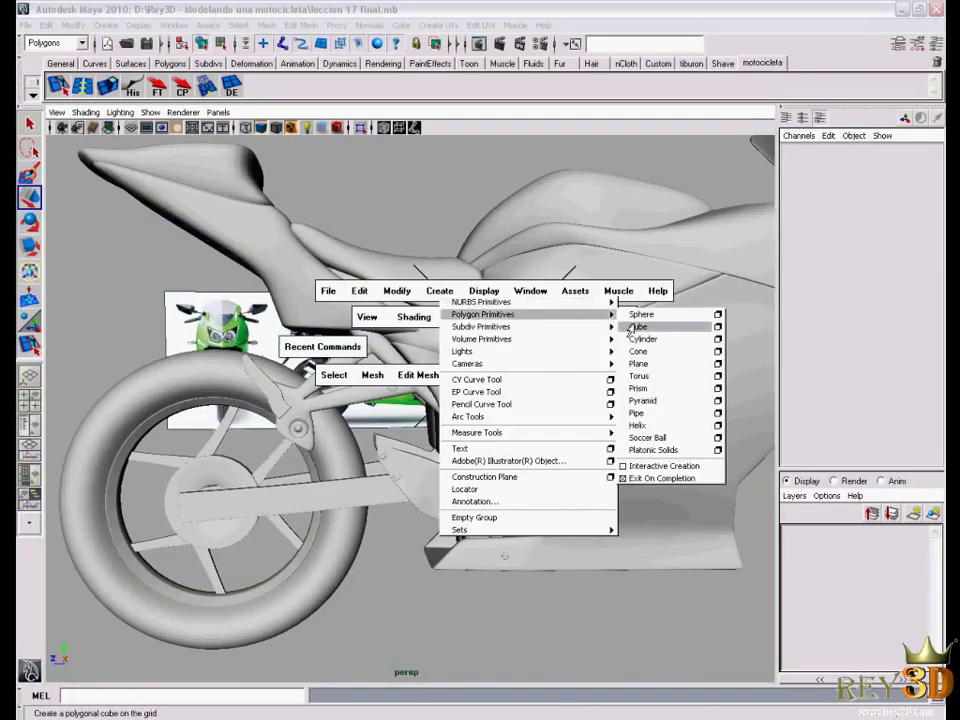
drag(441, 291, 696, 386)
In the enlarged side view, move the cube down into the fairing opening
alt+drag(563, 444, 570, 470)
key(space)
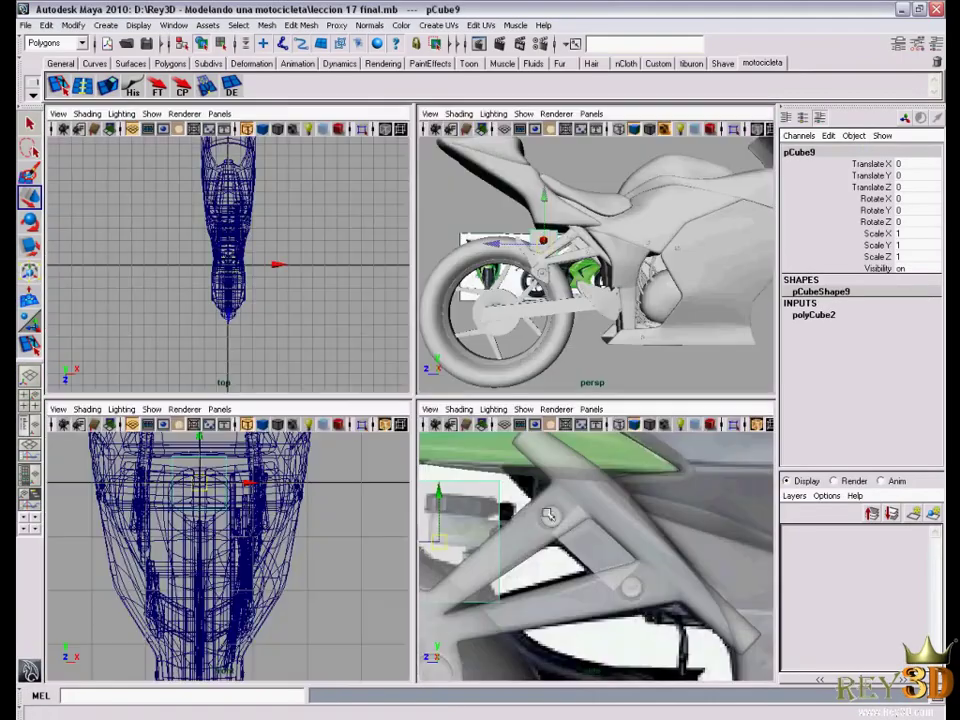
key(space)
alt+right_drag(572, 515, 222, 330)
mouse_move(222, 330)
mouse_down()
mouse_move(604, 526)
mouse_move(568, 514)
mouse_up()
alt+right_drag(568, 514, 548, 490)
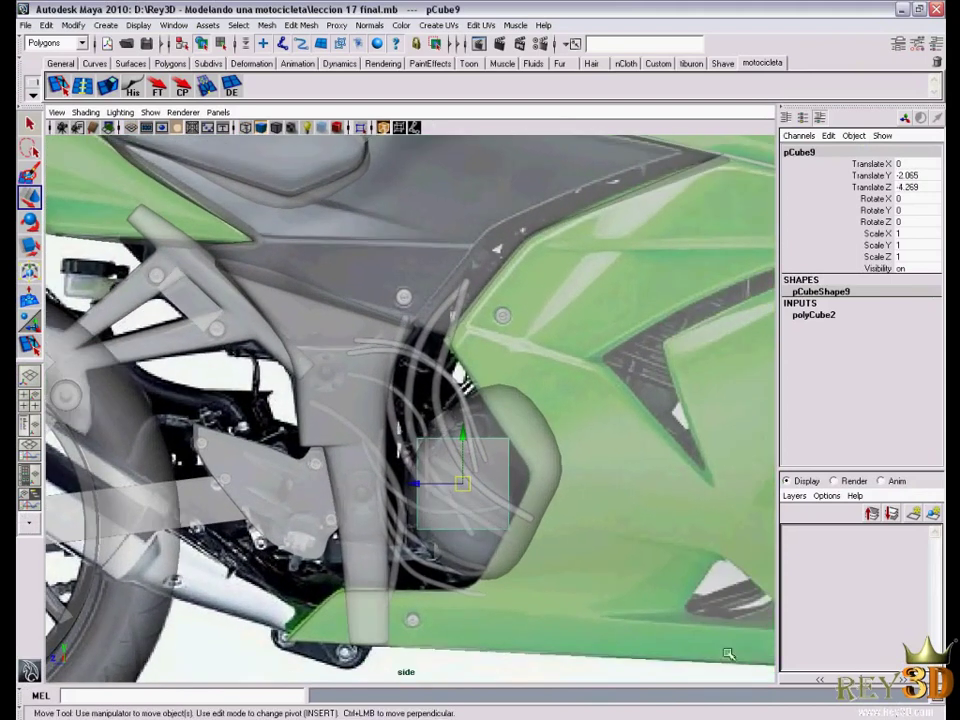
key(alt+Tab)
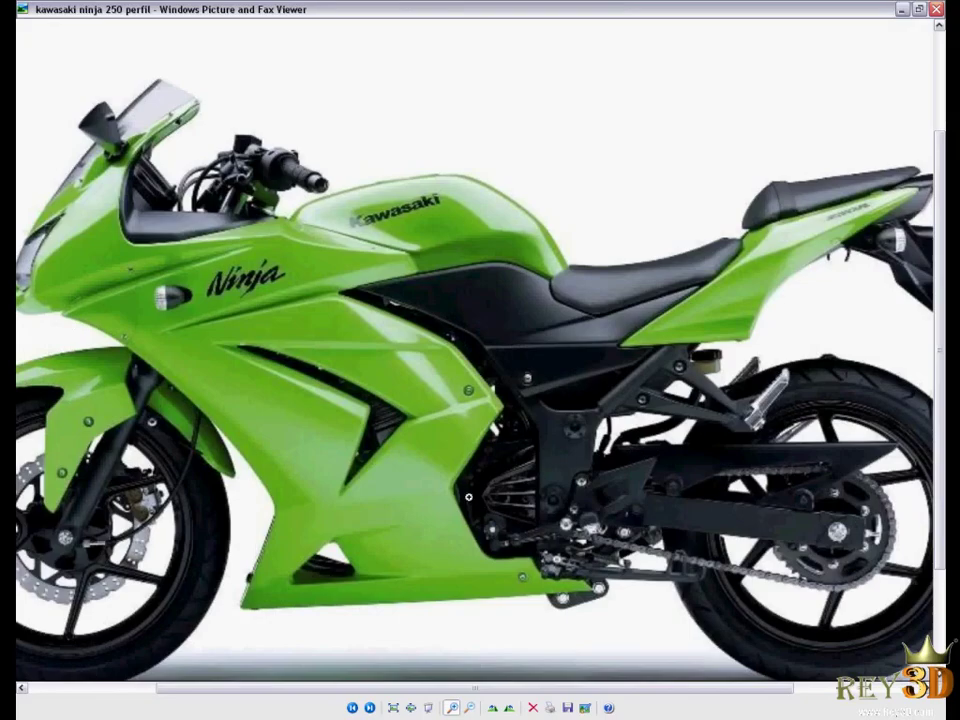
key(alt+Tab)
alt+middle_drag(457, 511, 445, 508)
Scale and position the cube to fill the opening (scale 1.741/2.021/1.752, Translate Y -2.287, Z -4.079)
key(r)
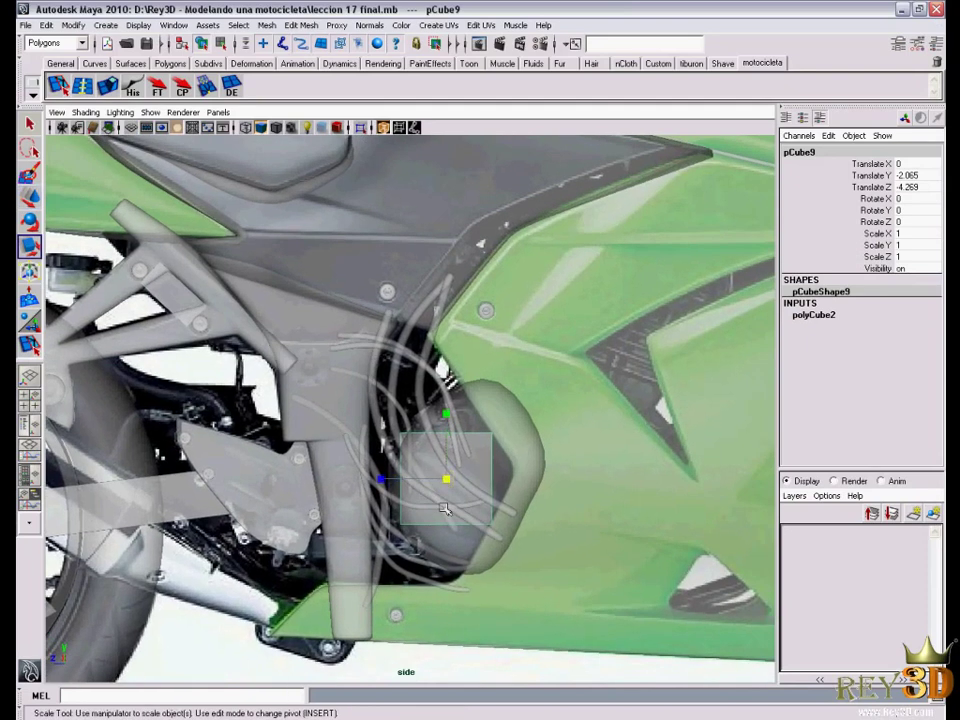
drag(445, 481, 504, 489)
key(w)
alt+right_drag(504, 489, 489, 489)
mouse_move(489, 489)
mouse_down()
mouse_move(441, 471)
mouse_move(433, 486)
mouse_move(370, 489)
mouse_up()
key(r)
drag(437, 425, 436, 400)
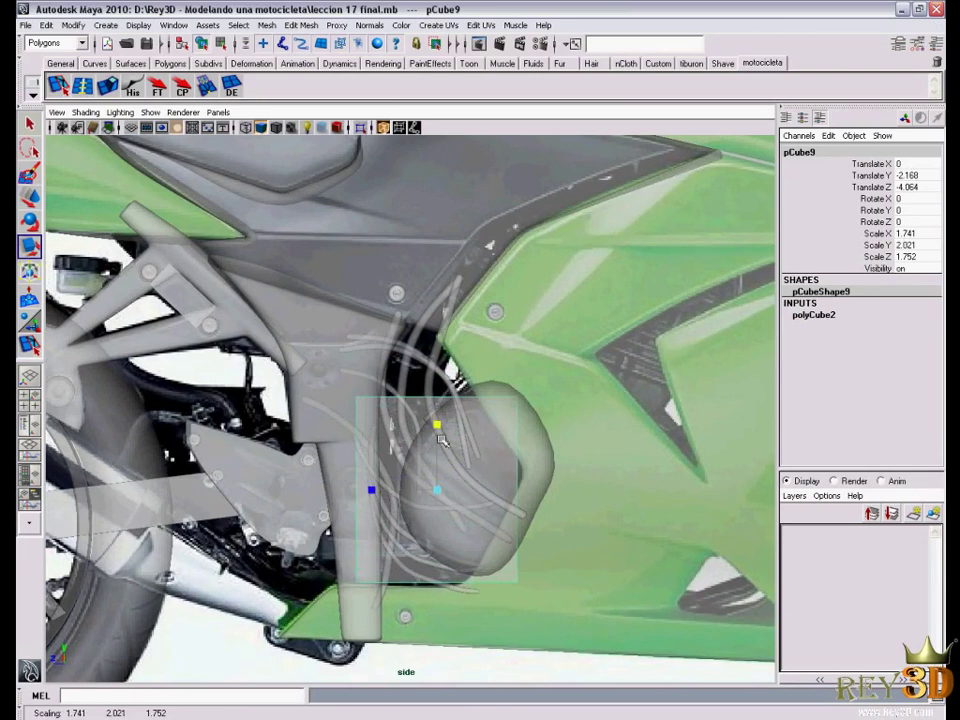
key(w)
drag(439, 489, 441, 500)
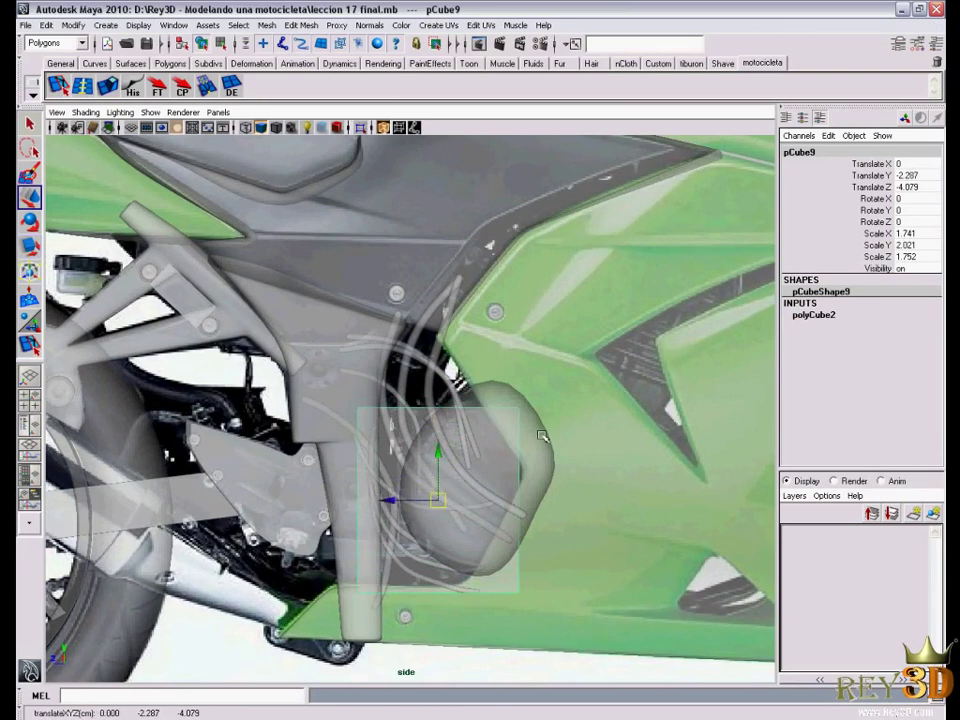
key(space)
key(space)
mouse_move(521, 336)
alt+mouse_down()
mouse_move(380, 440)
mouse_move(322, 459)
alt+mouse_up()
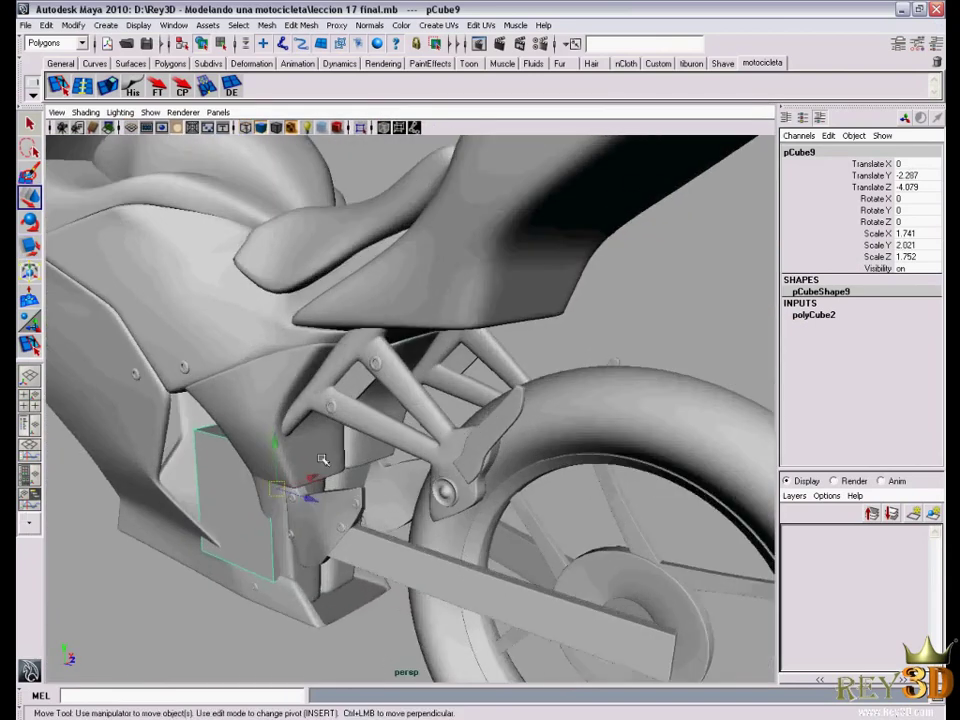
Slide the cube along X to 0.173 so it sits inside the fairing opening
alt+right_drag(322, 459, 380, 480)
mouse_move(380, 480)
alt+mouse_down()
mouse_move(401, 489)
mouse_move(440, 470)
alt+mouse_up()
alt+middle_drag(440, 470, 438, 437)
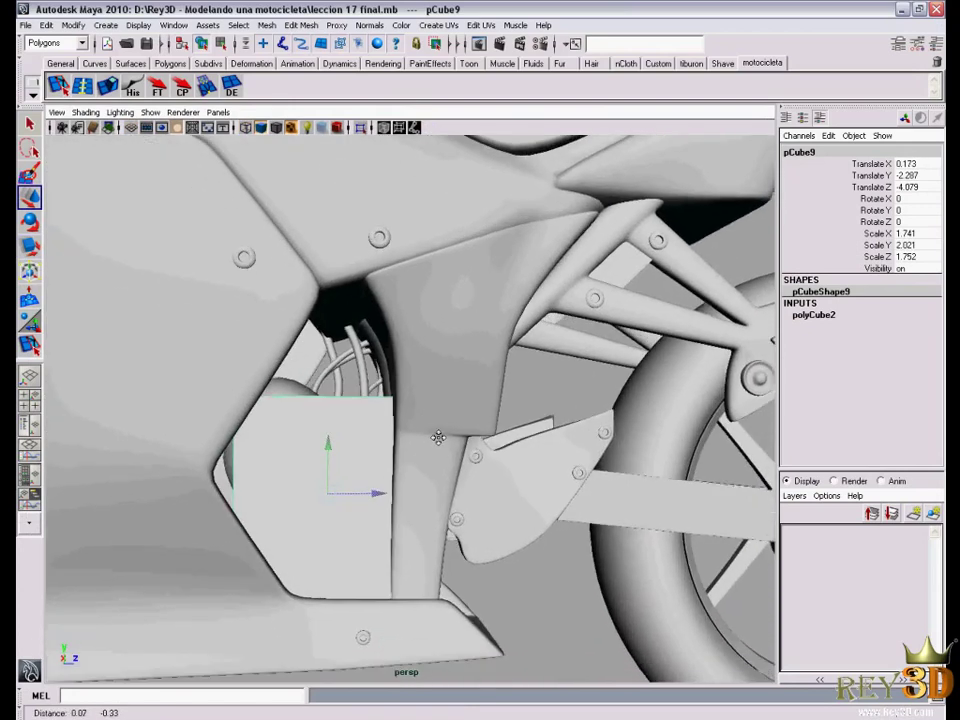
alt+right_drag(438, 437, 430, 450)
mouse_move(430, 450)
alt+mouse_down()
mouse_move(400, 455)
mouse_move(413, 450)
alt+mouse_up()
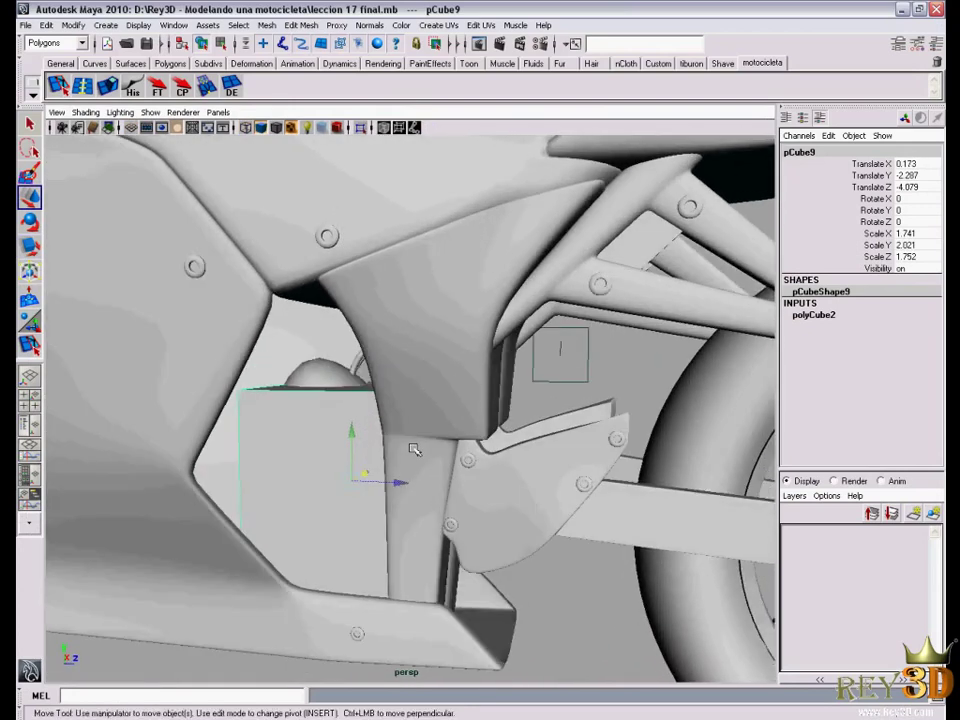
Open the cube's polyCube2 settings and select Subdivisions Height, checking the Kawasaki reference photo
click(826, 315)
alt+drag(514, 446, 753, 374)
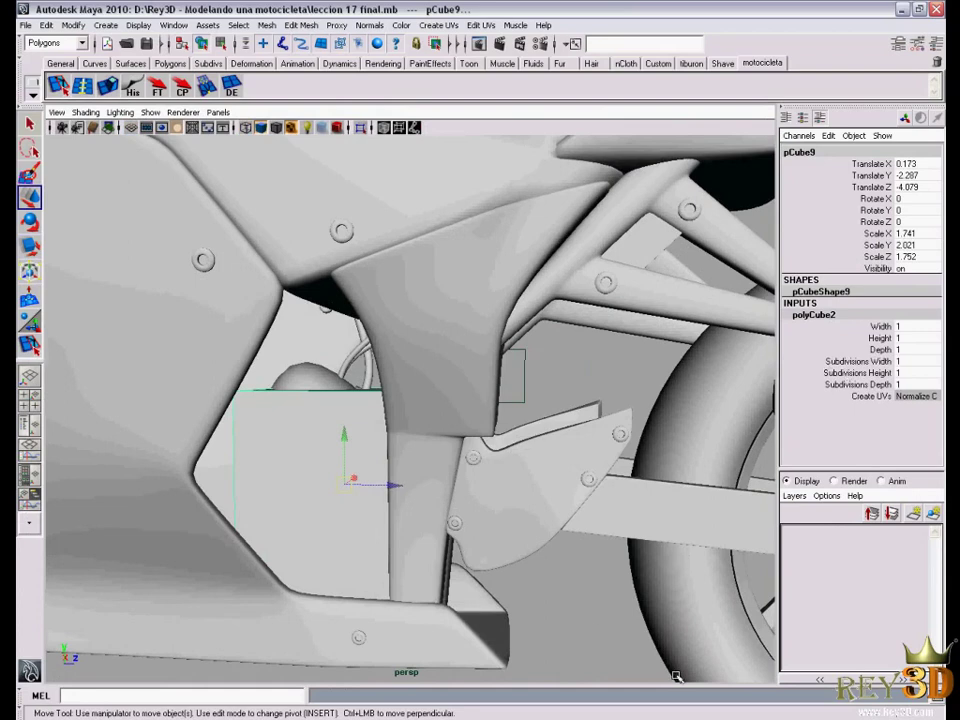
key(alt+Tab)
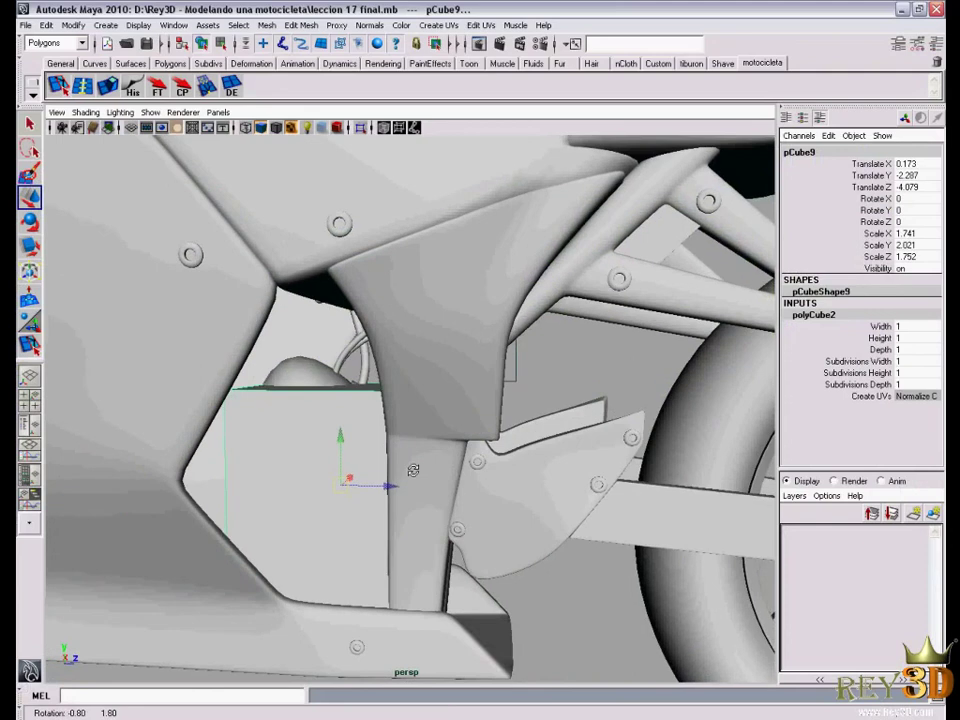
alt+middle_drag(454, 459, 469, 457)
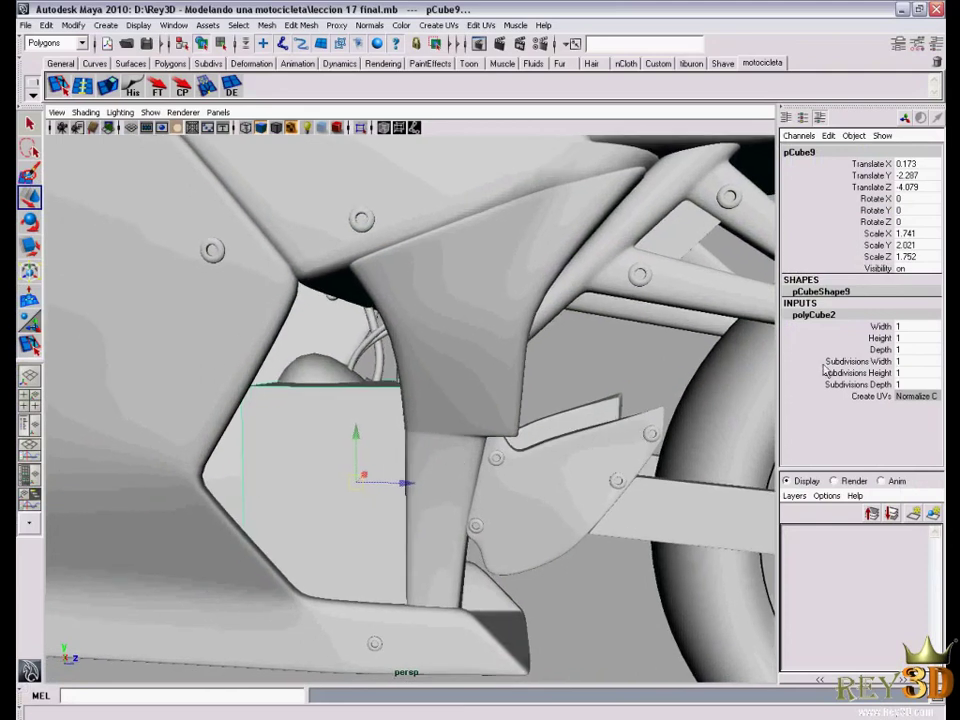
click(857, 372)
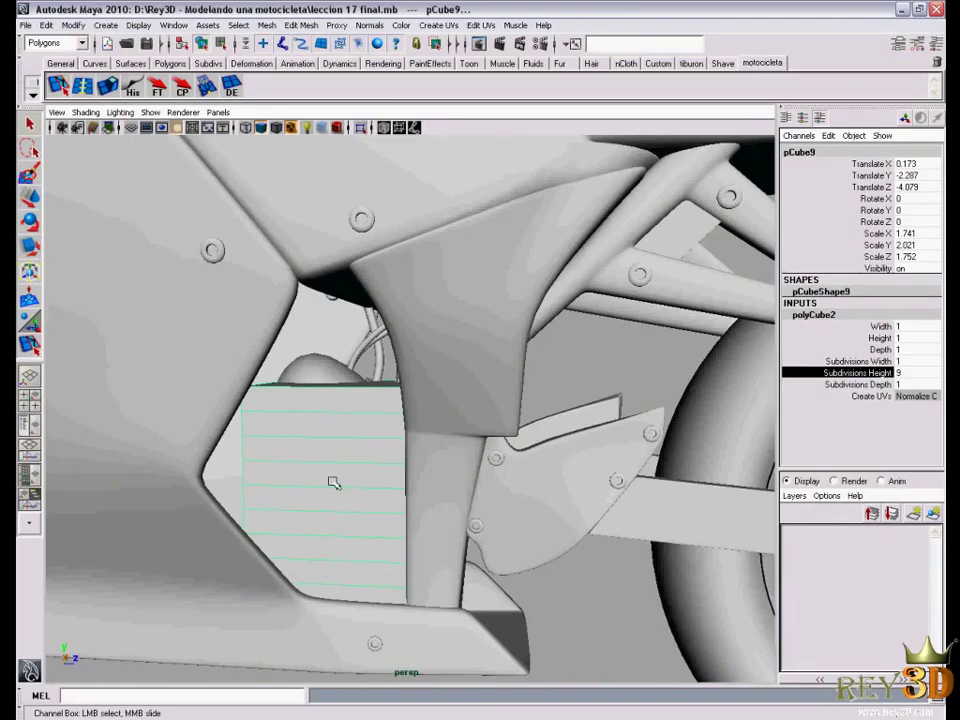
Enter vertex mode on the grille block and select vertices along its left side
alt+drag(332, 482, 345, 466)
right_drag(345, 455, 311, 453)
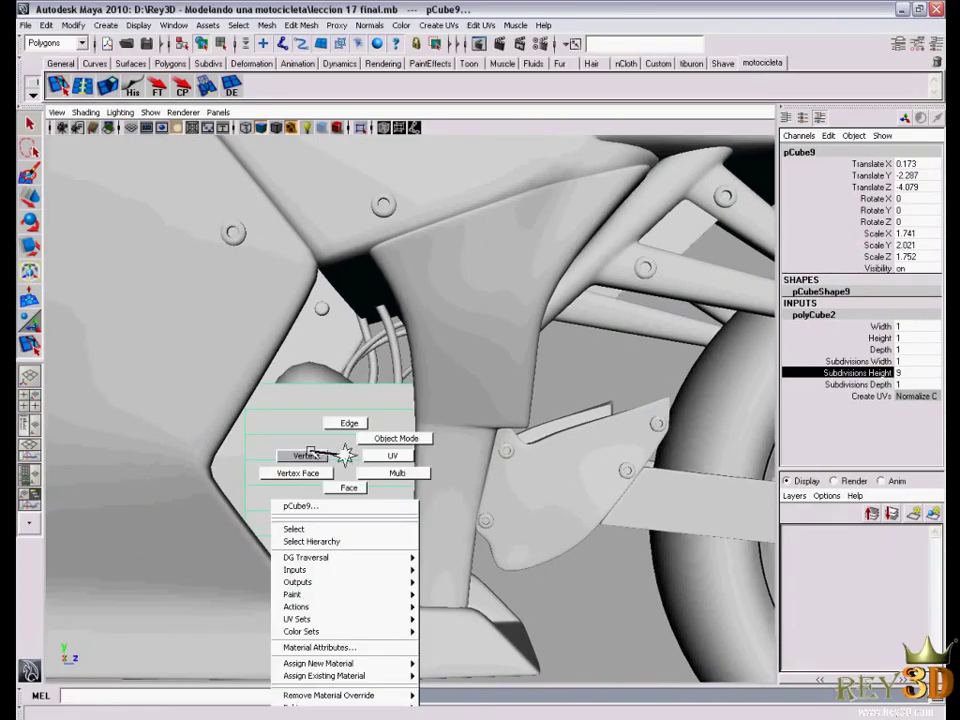
key(w)
mouse_move(246, 494)
mouse_down()
mouse_move(298, 552)
mouse_move(310, 510)
mouse_up()
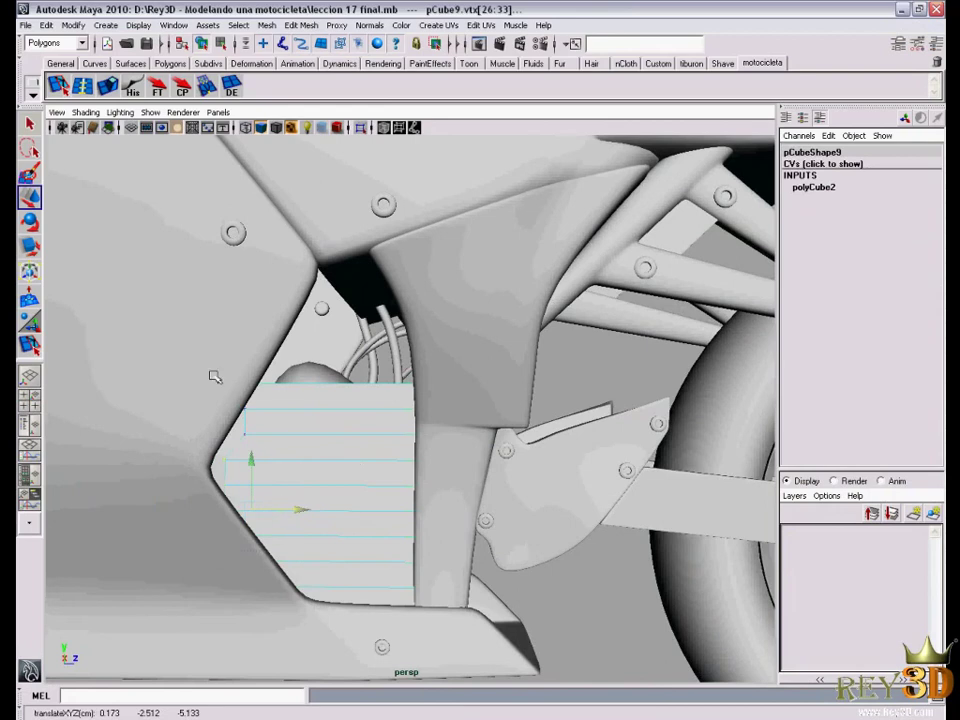
mouse_move(215, 377)
mouse_down()
mouse_move(296, 414)
mouse_move(337, 400)
mouse_up()
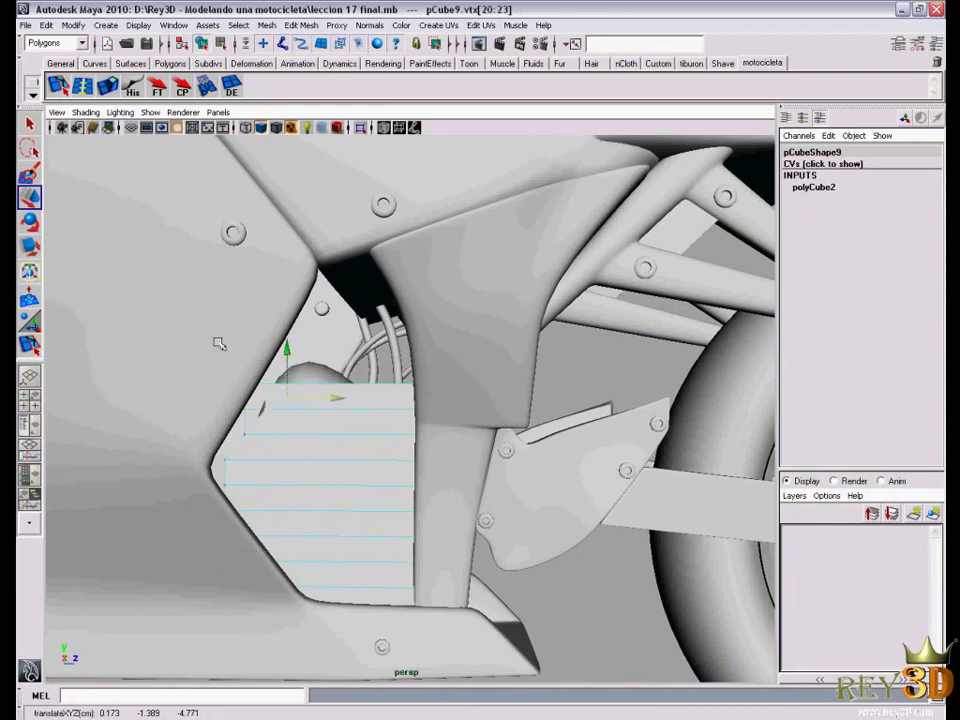
mouse_move(213, 339)
mouse_down()
mouse_move(290, 387)
mouse_move(337, 388)
mouse_move(396, 448)
mouse_move(377, 452)
mouse_move(426, 452)
mouse_move(392, 450)
mouse_up()
Orbit to a close side view of the fairing opening, checking it against the reference photo
mouse_move(323, 457)
alt+mouse_down()
mouse_move(487, 494)
mouse_move(540, 451)
alt+mouse_up()
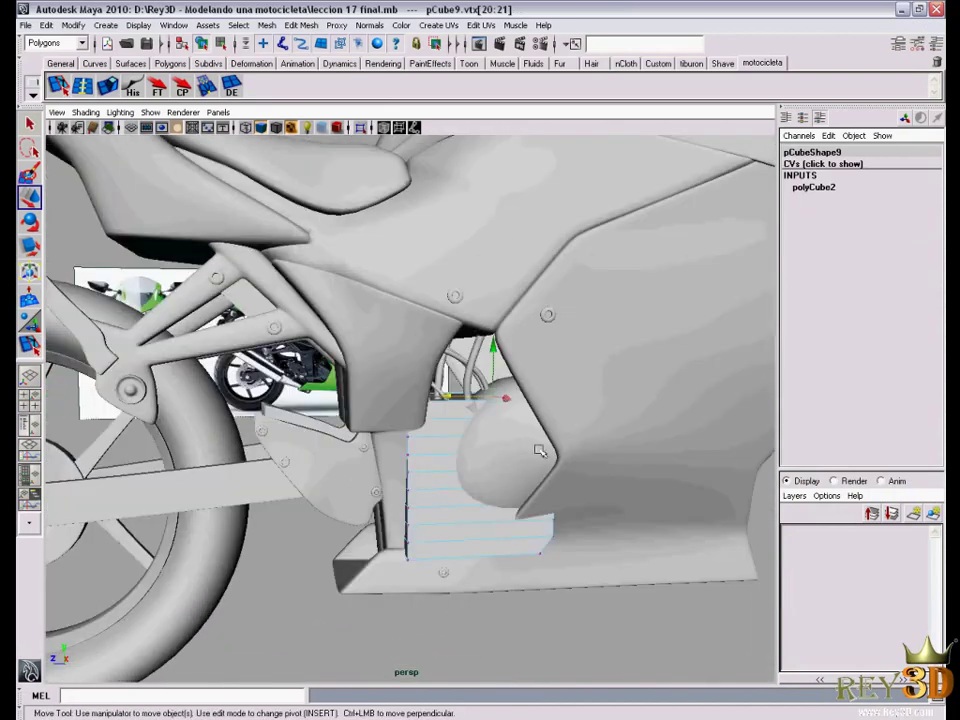
alt+drag(392, 450, 607, 367)
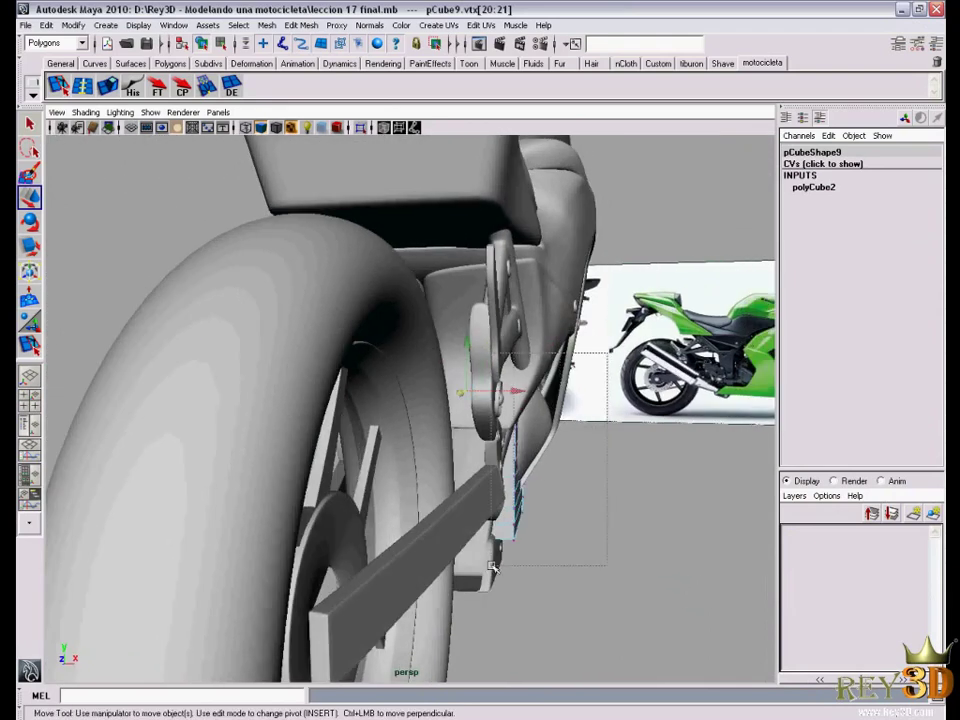
mouse_move(563, 456)
alt+mouse_down()
mouse_move(497, 467)
mouse_move(518, 446)
mouse_move(509, 432)
alt+mouse_up()
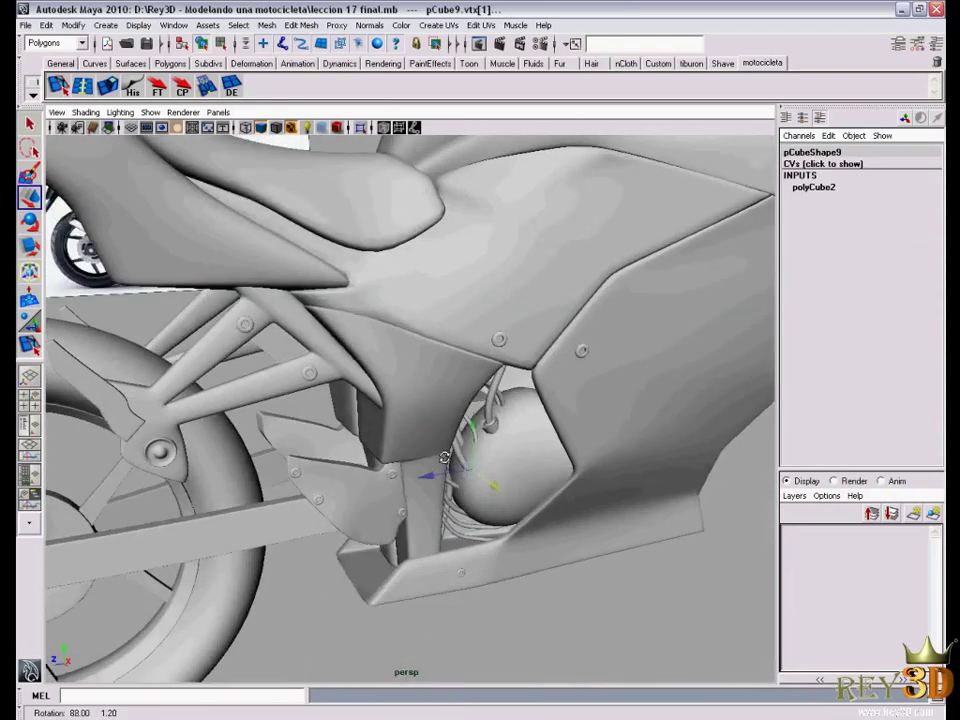
mouse_move(607, 456)
alt+mouse_down()
mouse_move(551, 484)
mouse_move(500, 480)
alt+mouse_up()
alt+right_drag(500, 480, 480, 470)
alt+drag(480, 470, 460, 480)
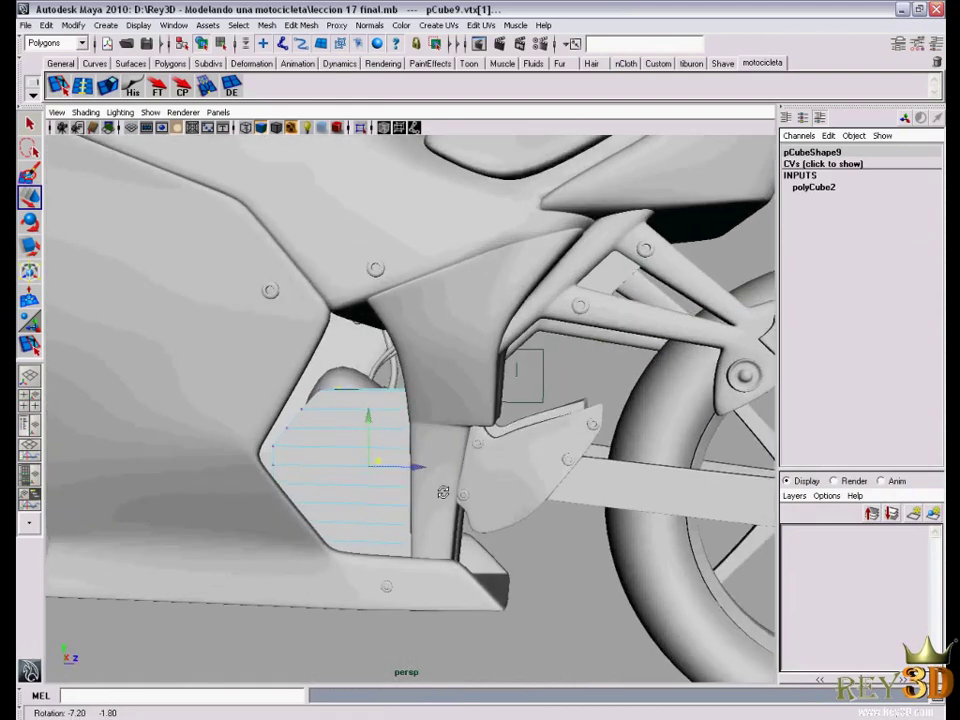
alt+right_drag(460, 480, 450, 485)
alt+drag(450, 485, 420, 474)
key(alt+Tab)
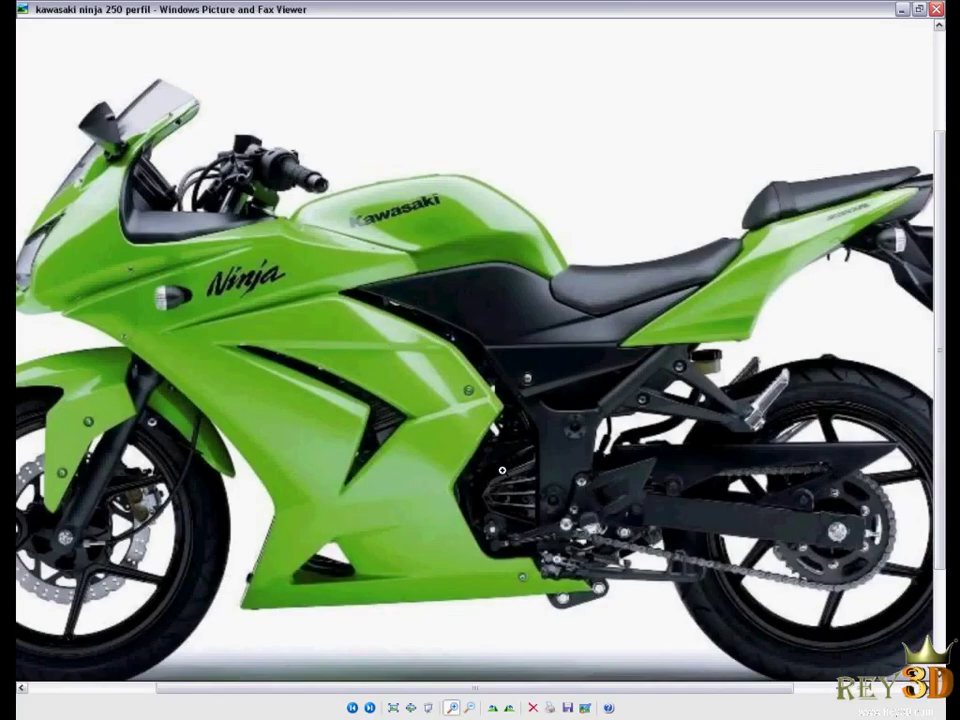
key(alt+Tab)
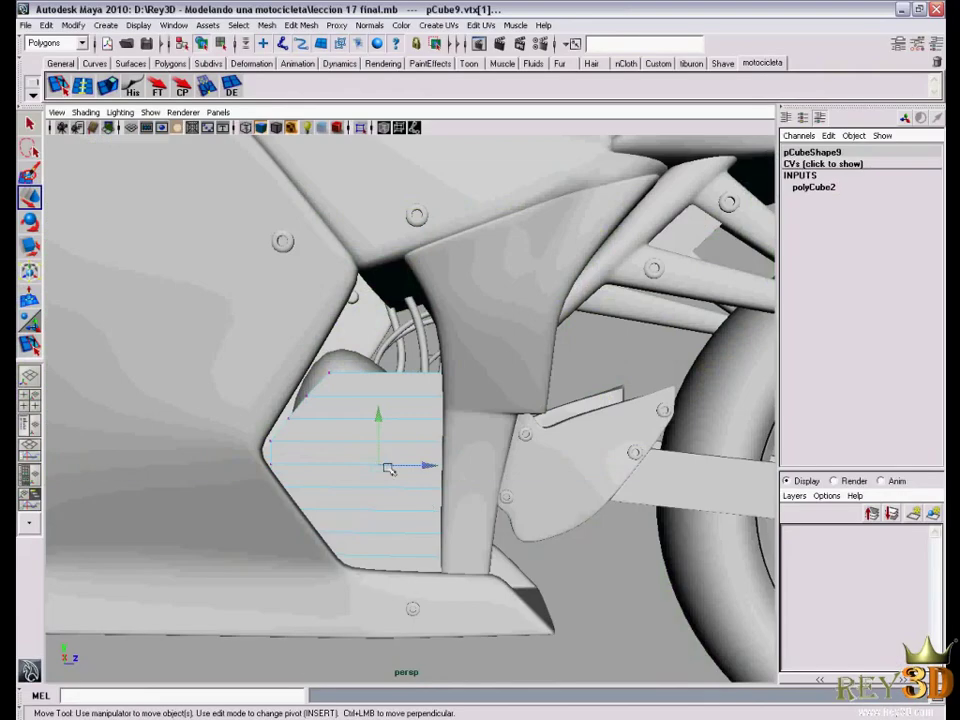
alt+drag(386, 463, 353, 503)
key(alt+Tab)
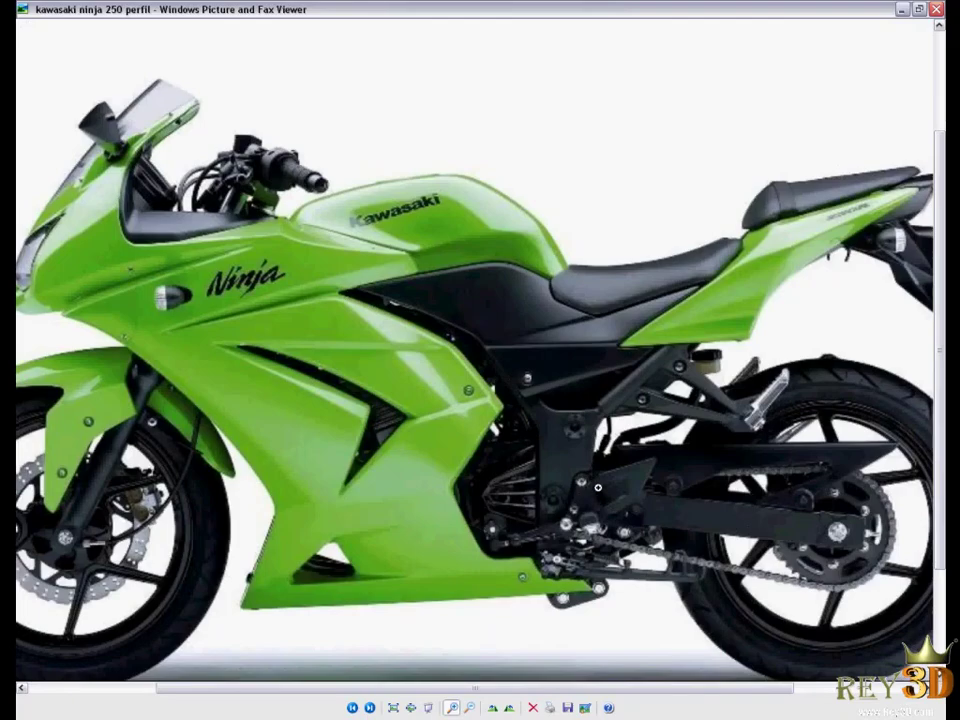
key(alt+Tab)
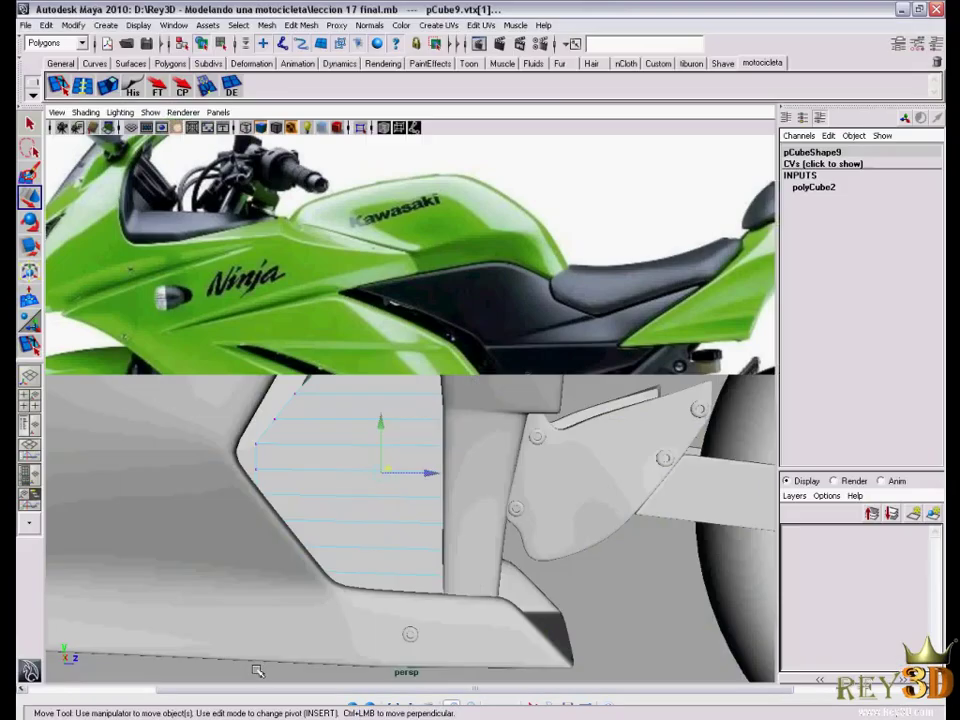
mouse_move(358, 530)
alt+mouse_down()
mouse_move(368, 537)
mouse_move(304, 542)
alt+mouse_up()
In wireframe, pull the lower-left vertex column down and sideways onto the slanted fairing edge
key(4)
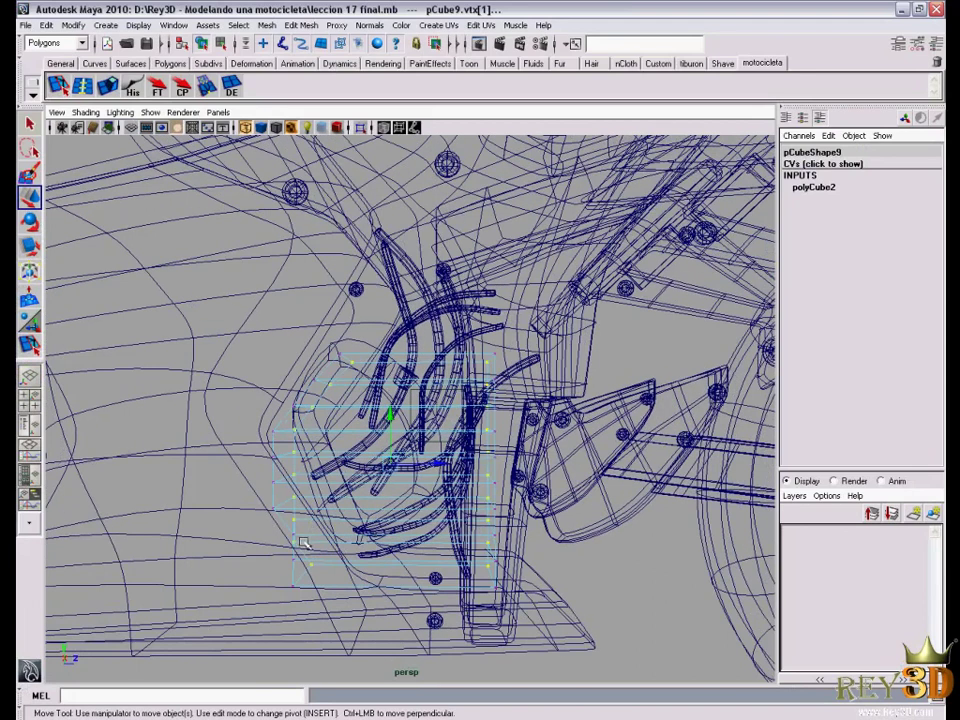
alt+drag(355, 610, 300, 560)
mouse_move(270, 492)
mouse_down()
mouse_move(321, 583)
mouse_move(350, 555)
mouse_move(355, 568)
mouse_up()
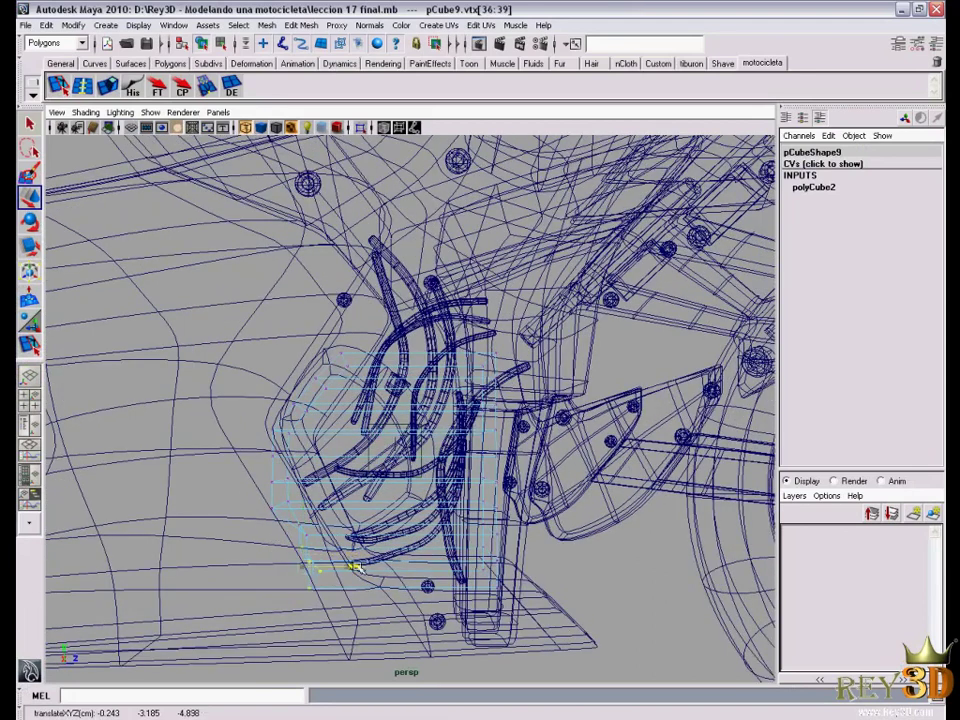
mouse_move(297, 567)
mouse_down()
mouse_move(370, 598)
mouse_move(381, 578)
mouse_move(394, 578)
mouse_up()
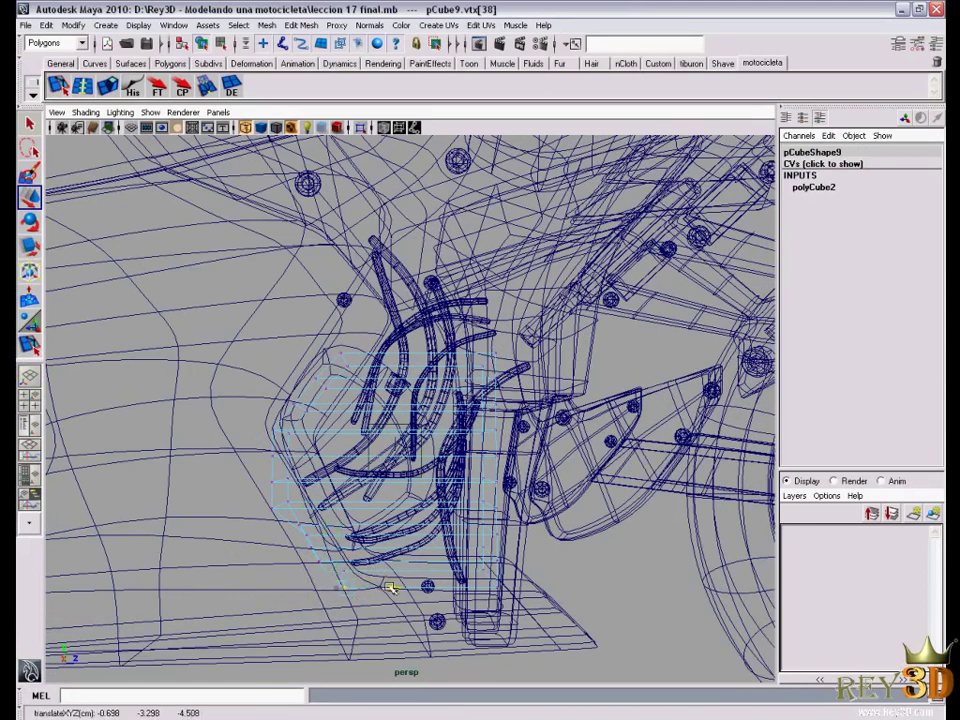
alt+right_drag(420, 560, 441, 556)
key(5)
alt+drag(503, 482, 405, 411)
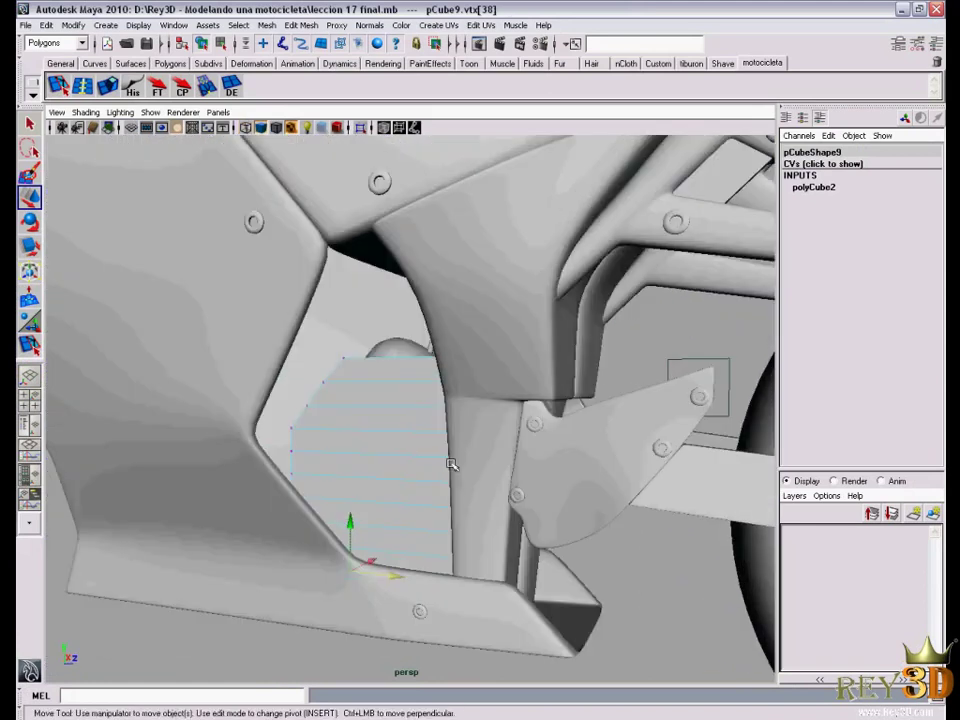
right_drag(406, 411, 403, 435)
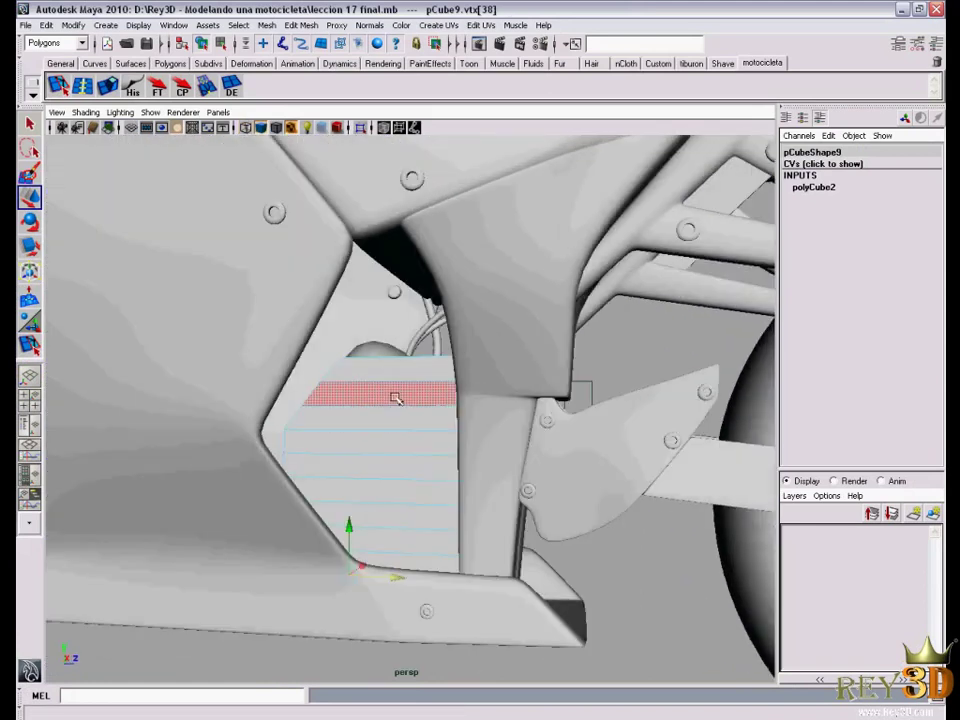
Select three alternate face rows on the grille block
click(401, 396)
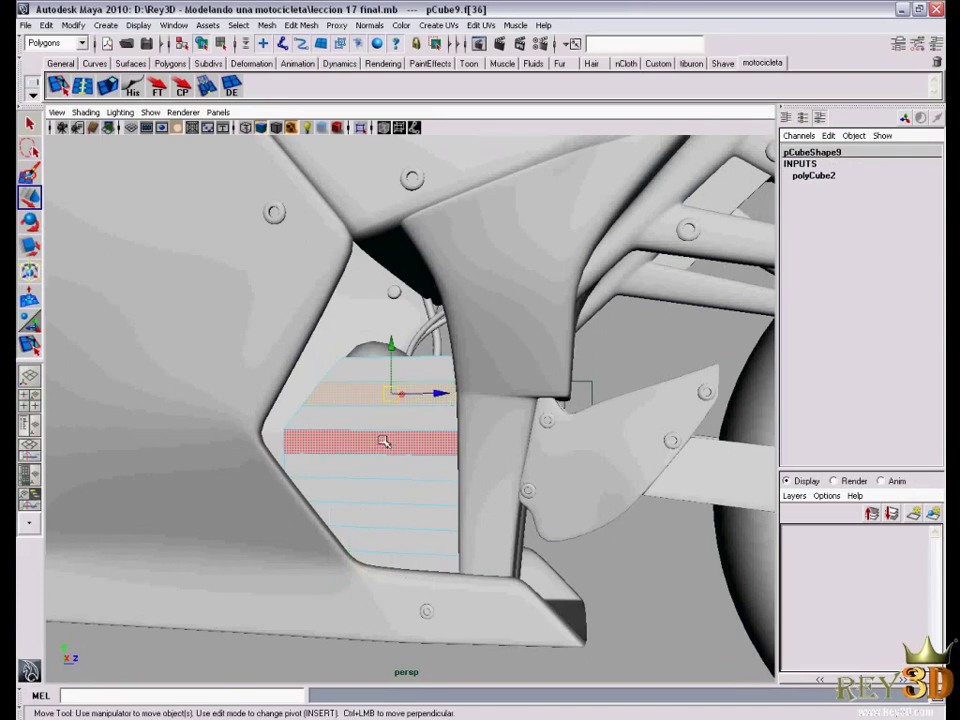
shift+click(384, 441)
click(405, 535)
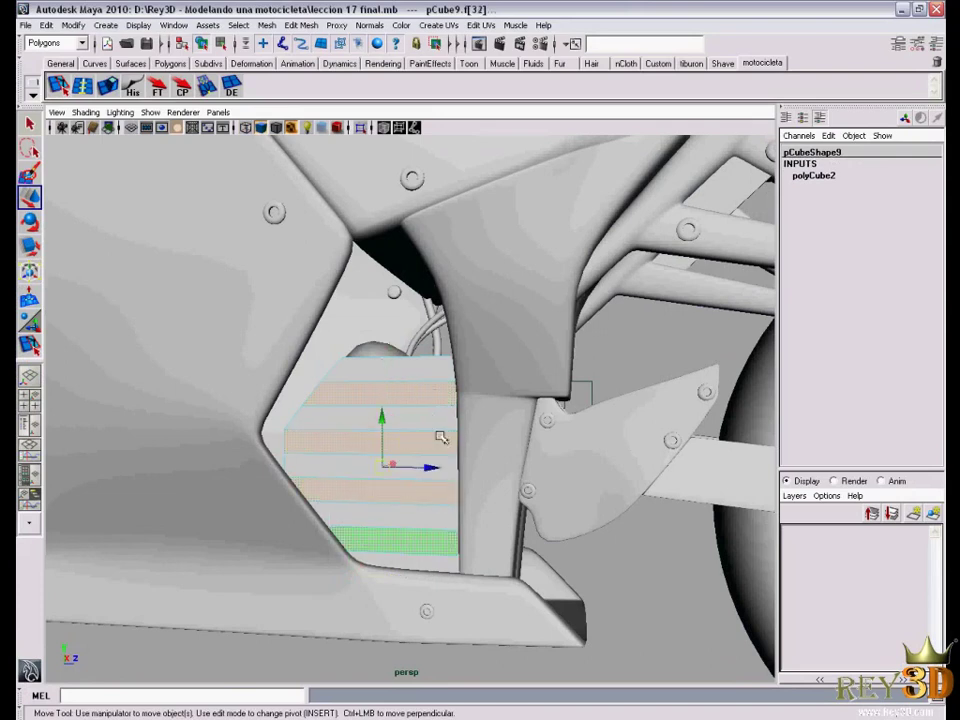
alt+drag(439, 439, 420, 450)
alt+right_drag(420, 450, 452, 446)
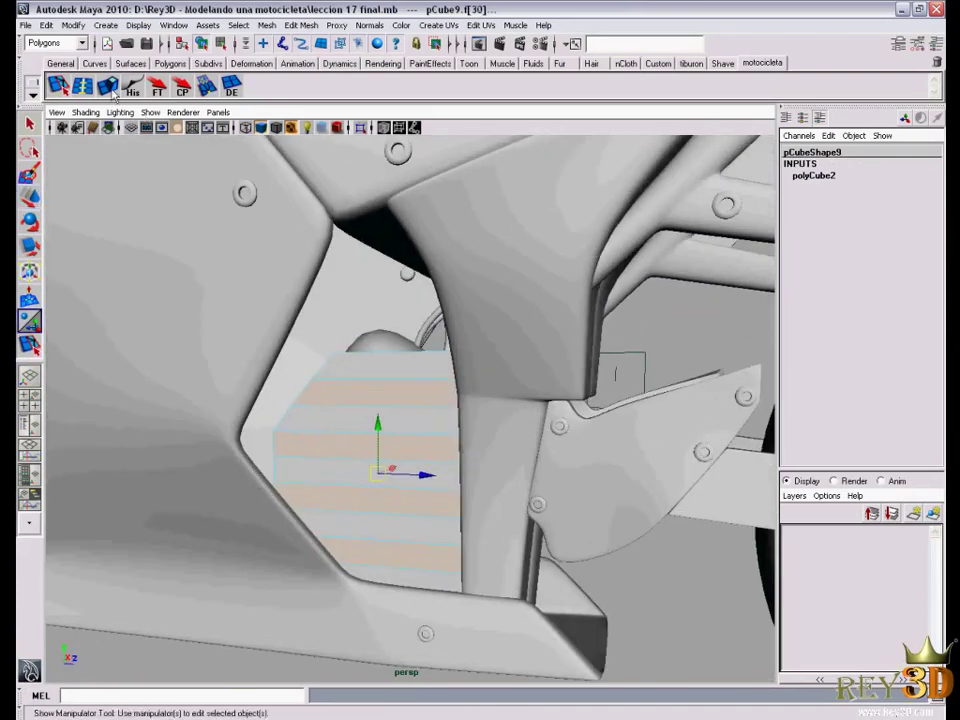
Extrude the selected rows, scale them down, and extrude again to recess the slats
key(ctrl+e)
alt+right_drag(399, 470, 409, 469)
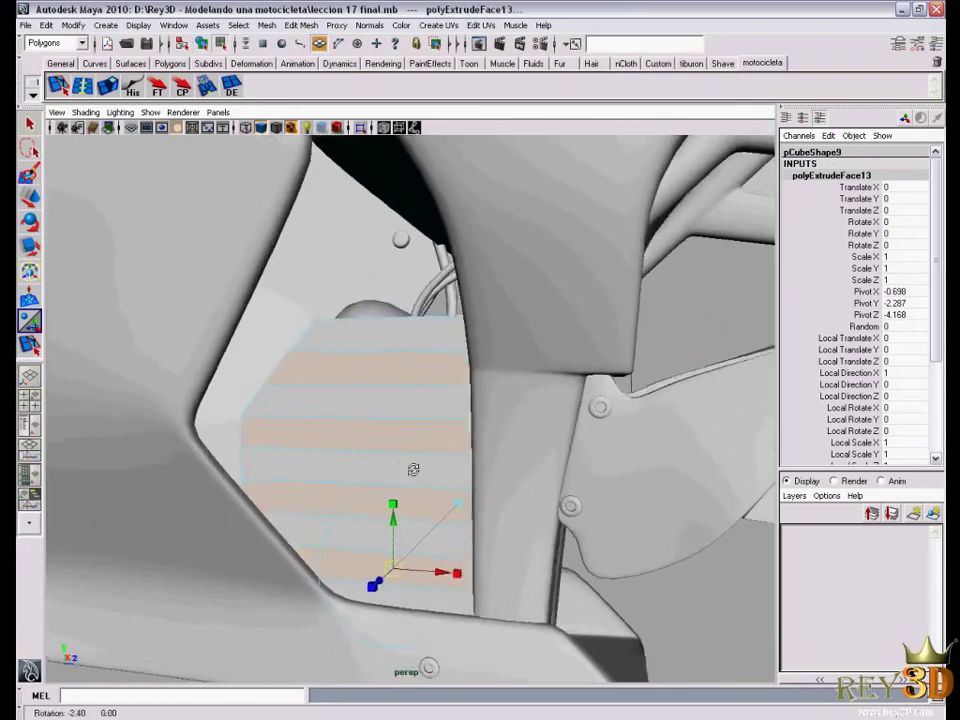
drag(450, 574, 455, 572)
click(452, 570)
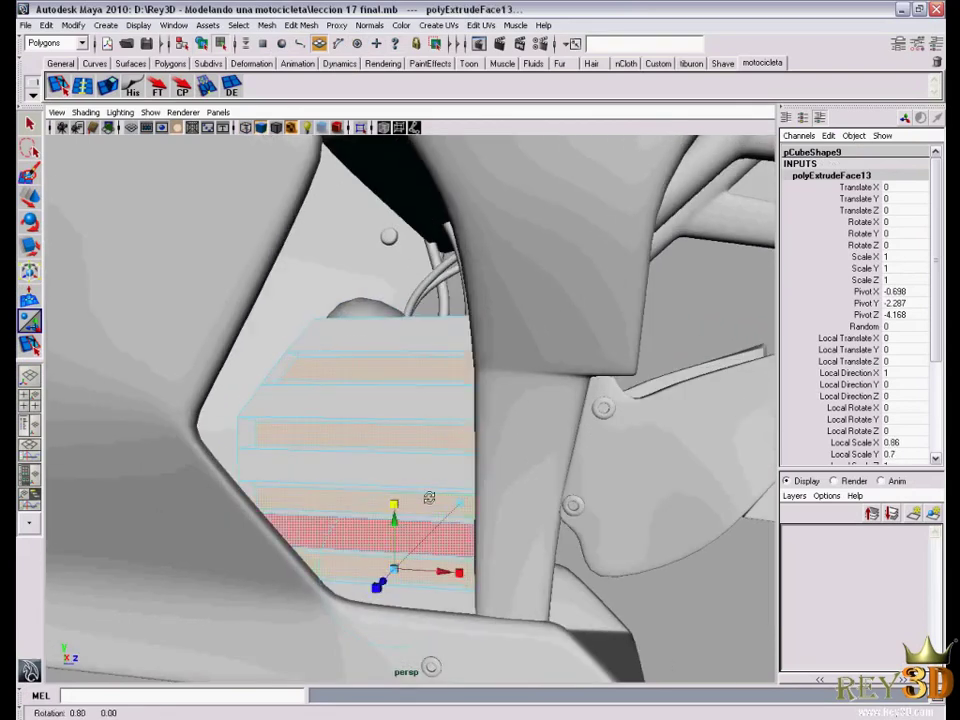
mouse_move(398, 520)
alt+mouse_down()
mouse_move(379, 470)
mouse_move(377, 557)
mouse_move(390, 572)
mouse_move(430, 520)
alt+mouse_up()
key(ctrl+e)
key(alt+Tab)
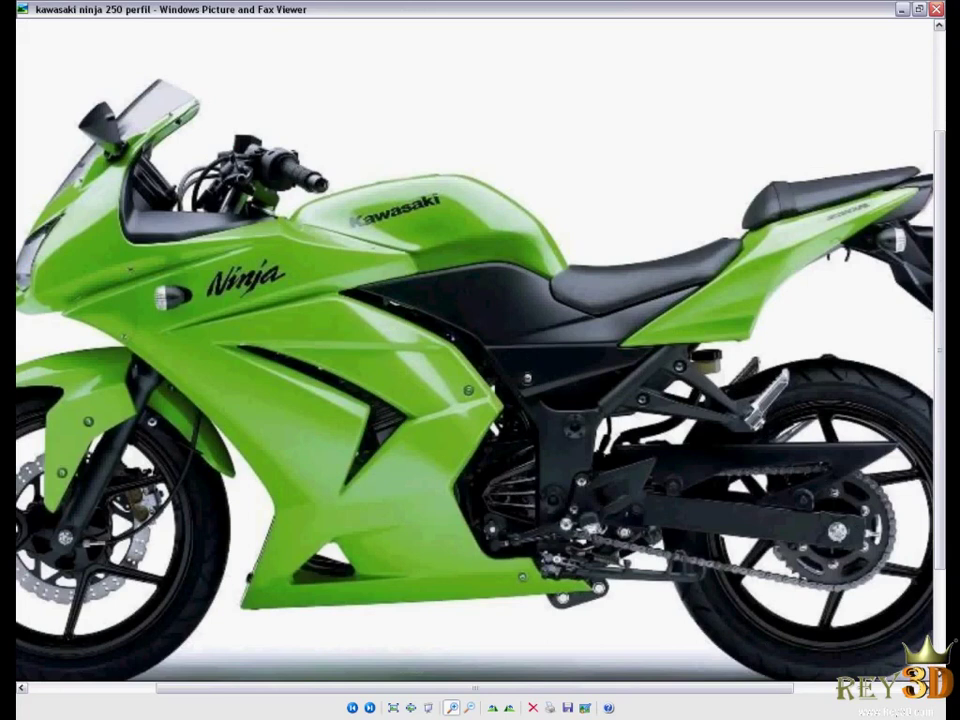
Orbit around the slatted grille and compare it with the Kawasaki photo
key(alt+Tab)
right_drag(384, 388, 428, 368)
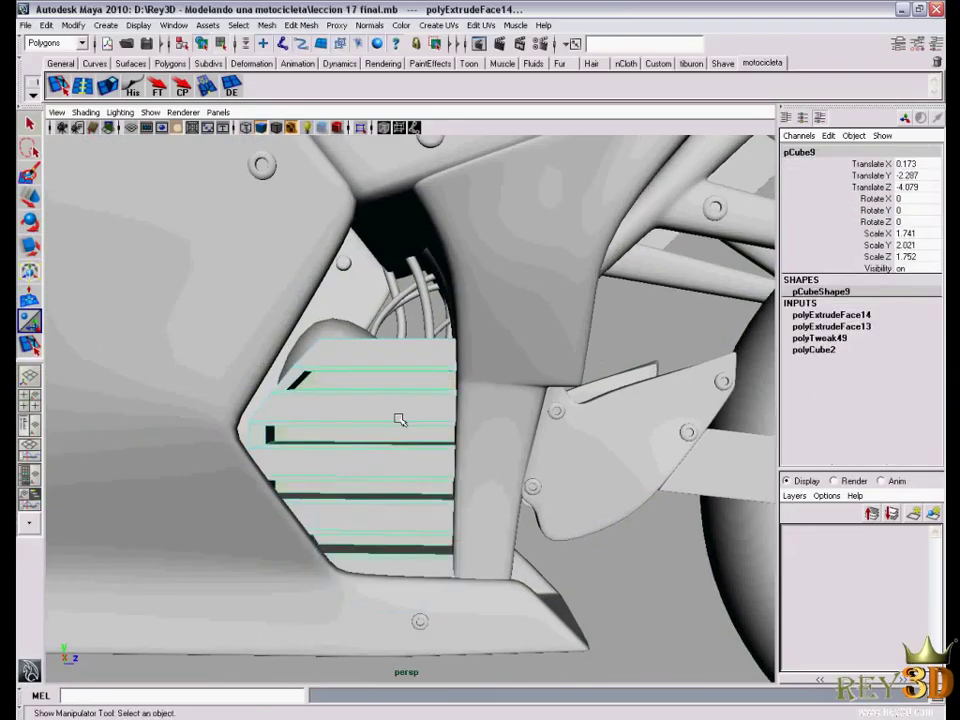
alt+drag(396, 431, 452, 437)
alt+right_drag(452, 437, 438, 410)
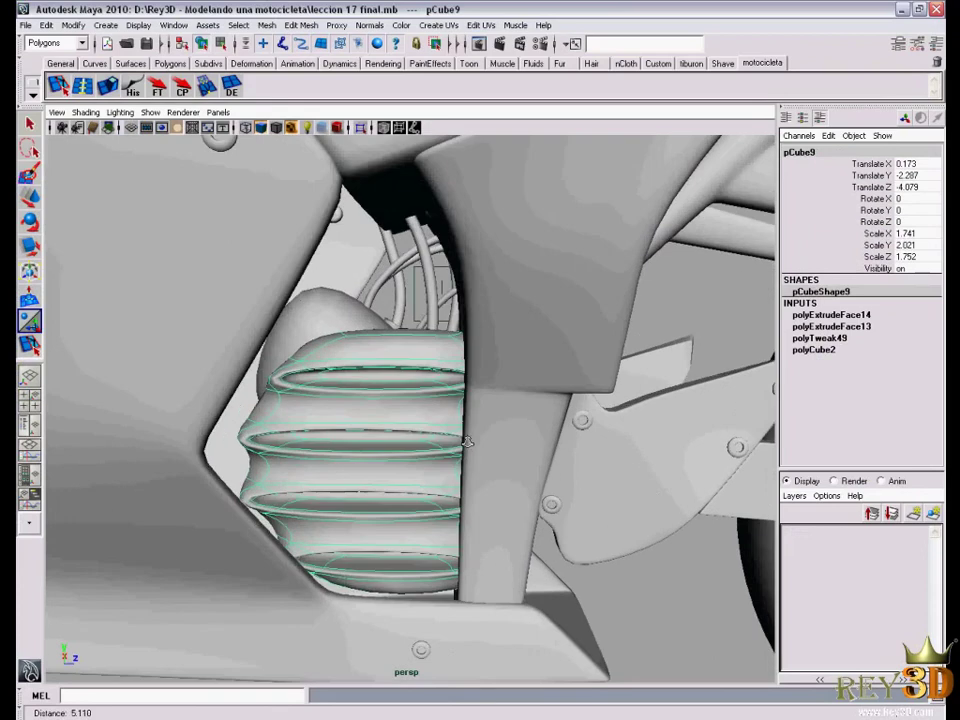
alt+drag(438, 410, 430, 424)
key(alt+Tab)
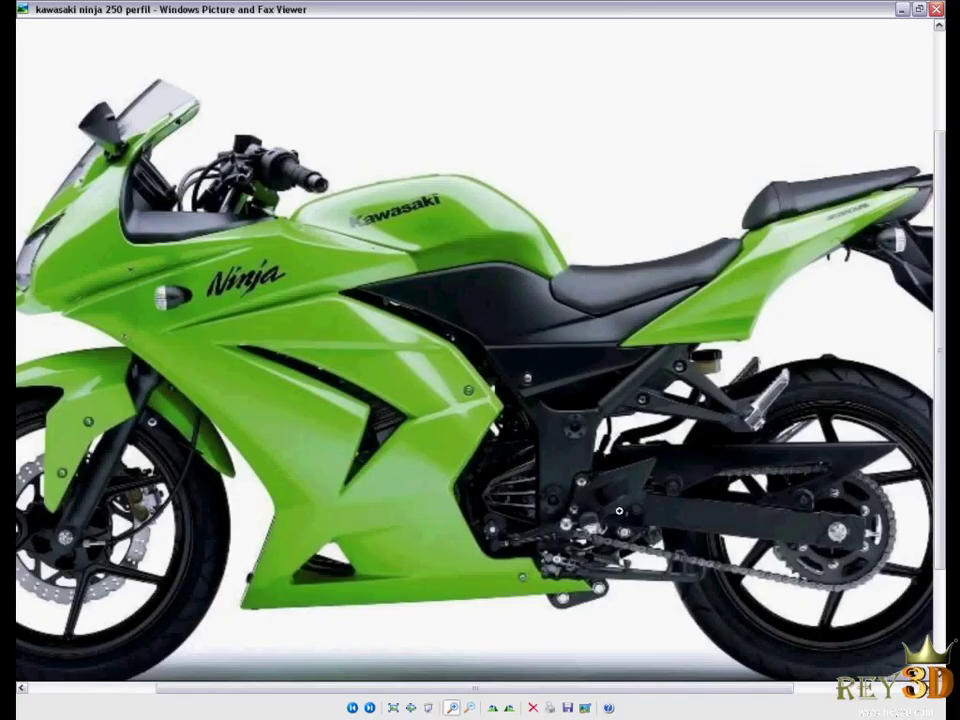
key(alt+Tab)
Toggle smooth preview on and off to check the recessed slots
mouse_move(360, 493)
alt+mouse_down()
mouse_move(392, 454)
mouse_move(369, 443)
mouse_move(378, 414)
mouse_move(377, 435)
mouse_move(356, 435)
mouse_move(371, 392)
alt+mouse_up()
key(3)
key(1)
right_drag(373, 392, 375, 418)
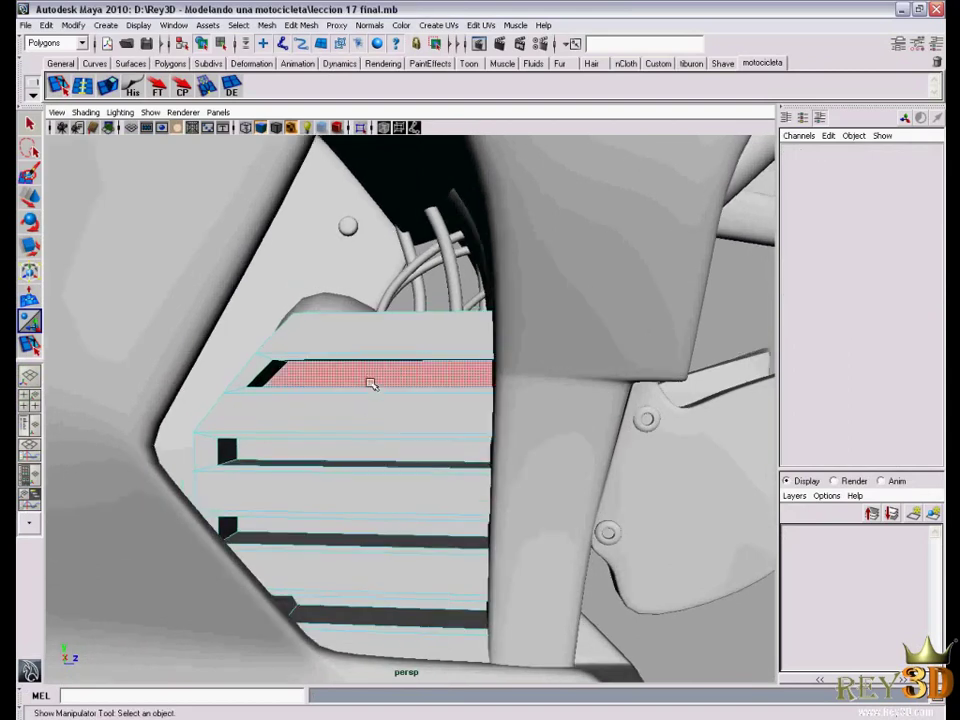
Select five slat faces and test how the grille looks with smooth preview
click(371, 384)
shift+click(354, 450)
shift+click(354, 525)
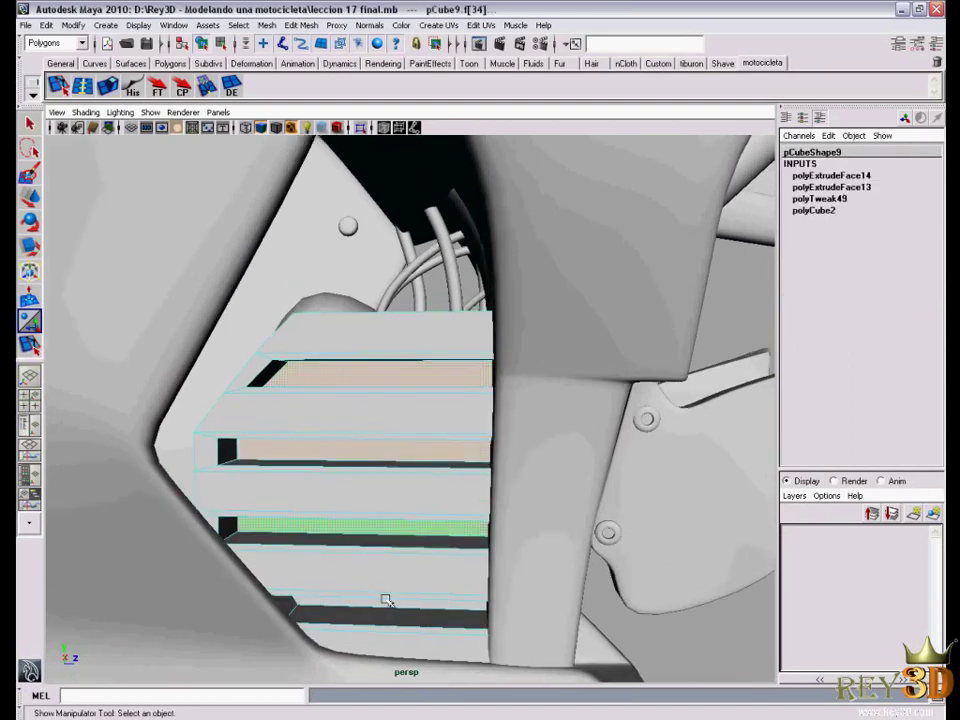
shift+click(381, 611)
mouse_move(390, 557)
alt+mouse_down()
mouse_move(390, 598)
mouse_move(426, 465)
mouse_move(328, 497)
mouse_move(343, 480)
mouse_move(411, 465)
mouse_move(356, 465)
mouse_move(429, 450)
mouse_move(357, 452)
mouse_move(307, 405)
alt+mouse_up()
shift+click(399, 454)
key(r)
key(3)
key(1)
key(w)
Reselect two slat faces and toggle smooth preview again to inspect them
shift+click(420, 437)
shift+click(358, 462)
key(3)
key(1)
mouse_move(318, 349)
alt+mouse_down()
mouse_move(305, 338)
mouse_move(316, 334)
alt+mouse_up()
Insert two edge loops across the slats and preview the smoothed grille
click(86, 87)
mouse_move(422, 422)
alt+mouse_down()
mouse_move(499, 418)
mouse_move(470, 332)
alt+mouse_up()
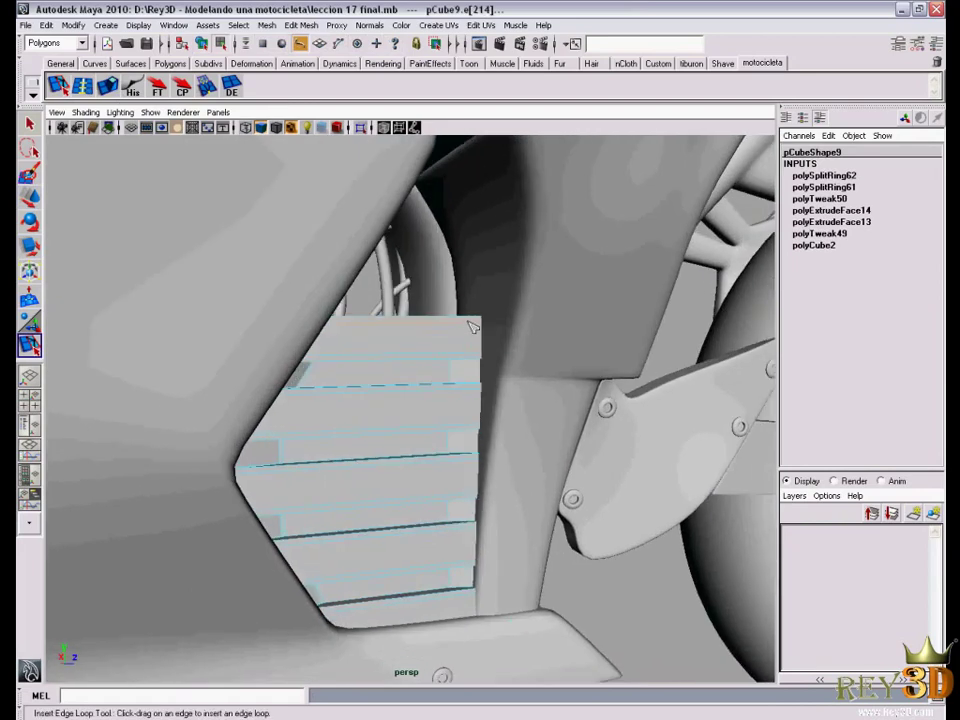
click(513, 323)
alt+middle_drag(476, 476, 480, 470)
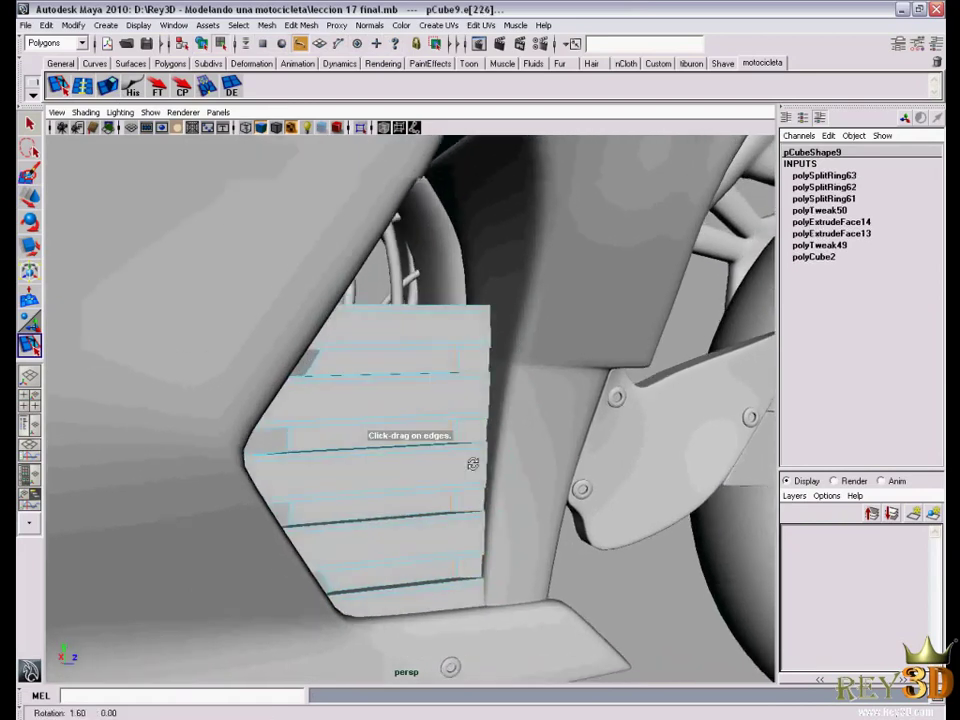
mouse_move(480, 470)
alt+mouse_down()
mouse_move(437, 469)
mouse_move(378, 421)
alt+mouse_up()
key(3)
key(w)
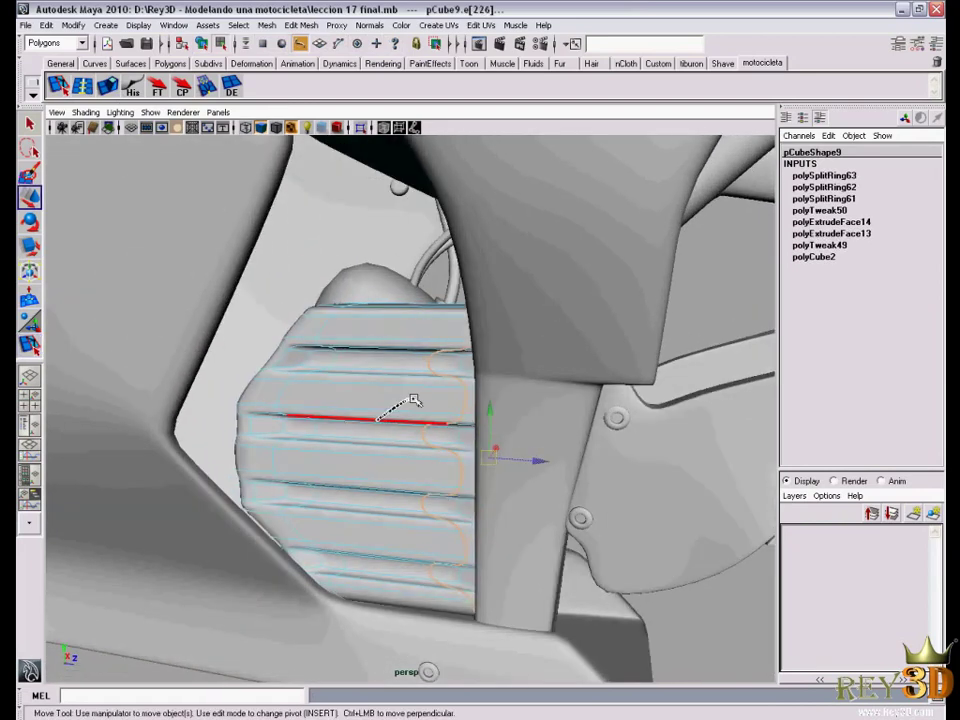
key(F8)
mouse_move(396, 401)
alt+right_down()
mouse_move(307, 422)
mouse_move(290, 440)
alt+right_up()
alt+drag(290, 440, 568, 561)
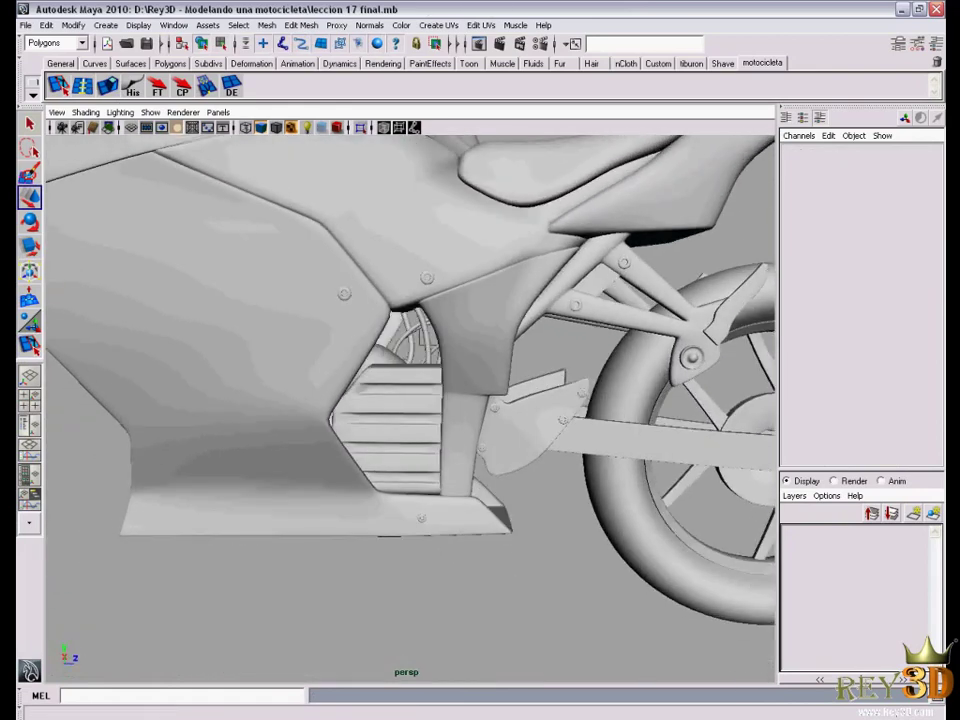
key(alt+Tab)
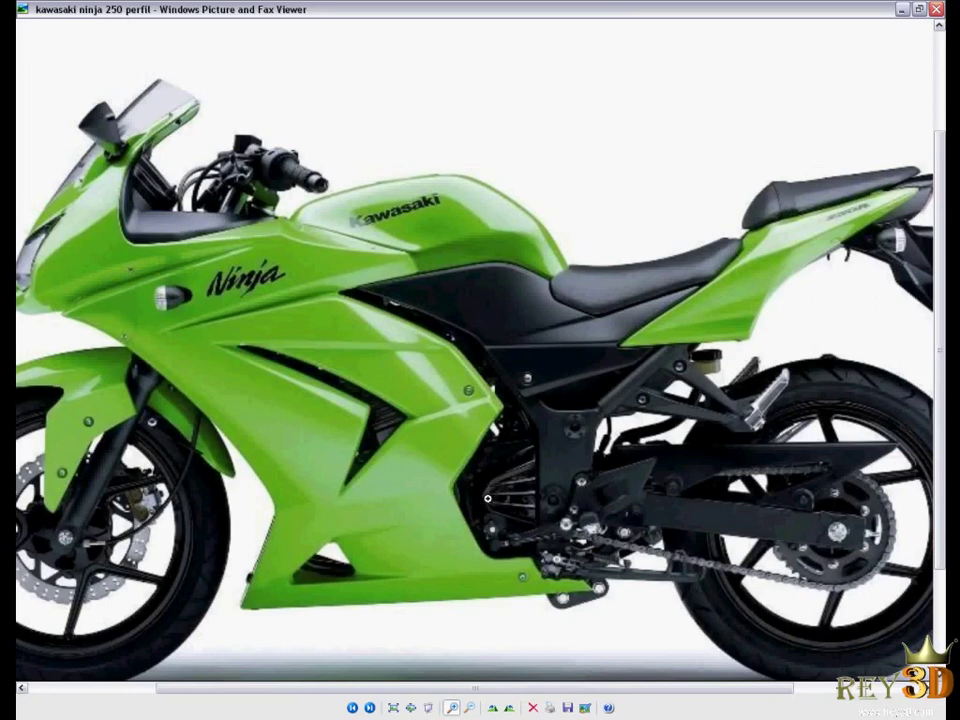
Select pCube9 and add a lattice deformer from the Animation menu set
key(alt+Tab)
click(414, 447)
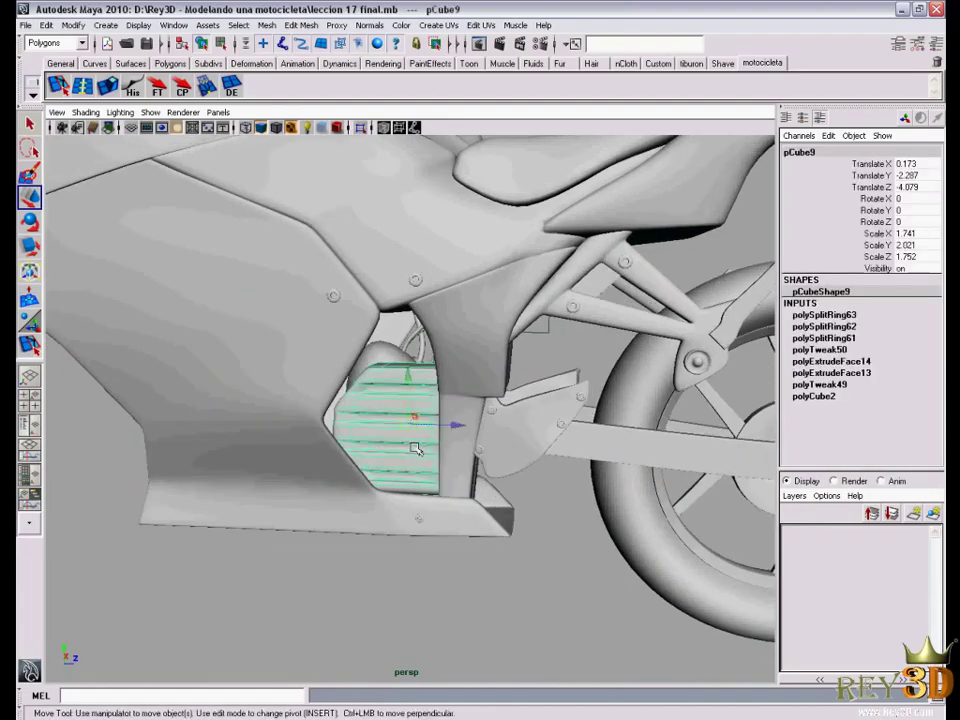
alt+right_drag(414, 447, 454, 463)
alt+drag(454, 463, 430, 410)
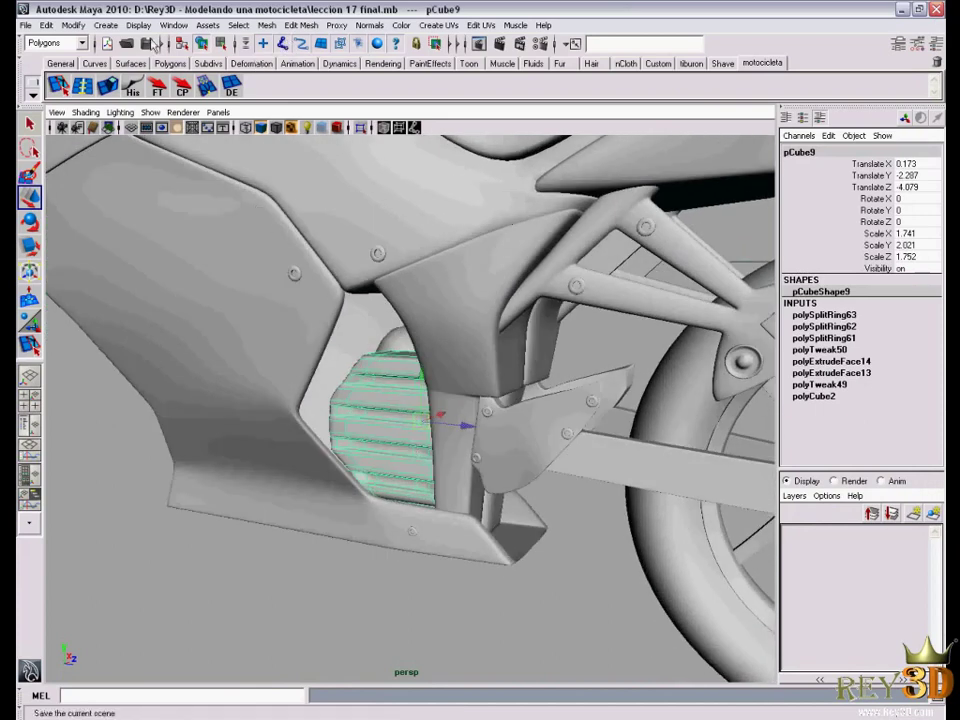
click(75, 43)
click(45, 53)
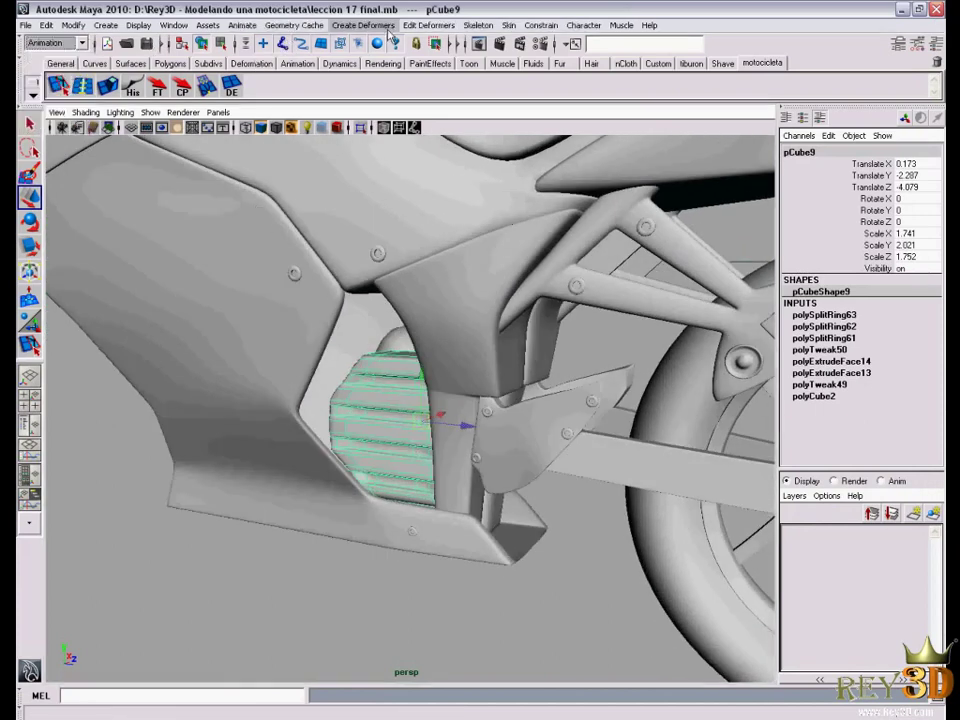
click(372, 32)
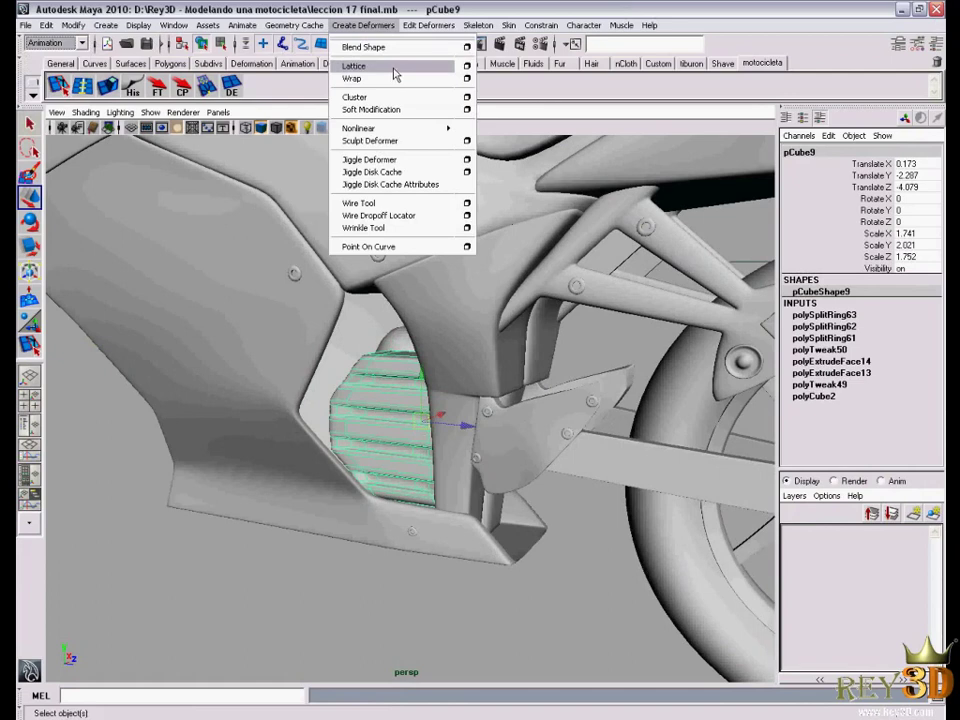
click(394, 66)
Set the lattice's U Divisions to 5 and enter Lattice Point mode with Move
scroll(470, 420, up, 3)
alt+drag(470, 420, 440, 400)
scroll(440, 400, up, 3)
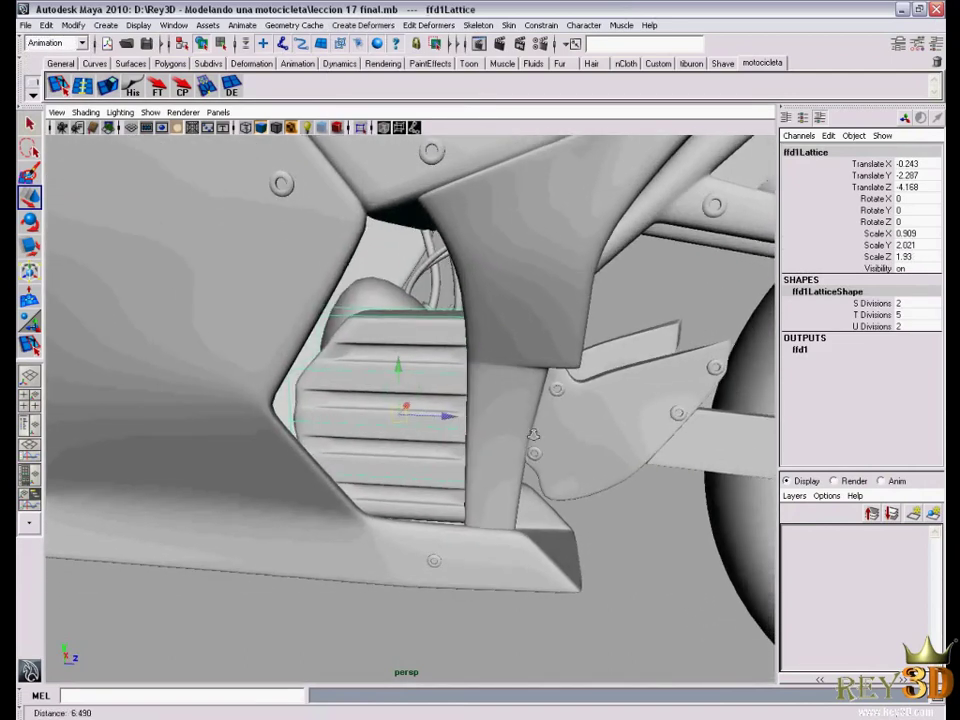
click(870, 326)
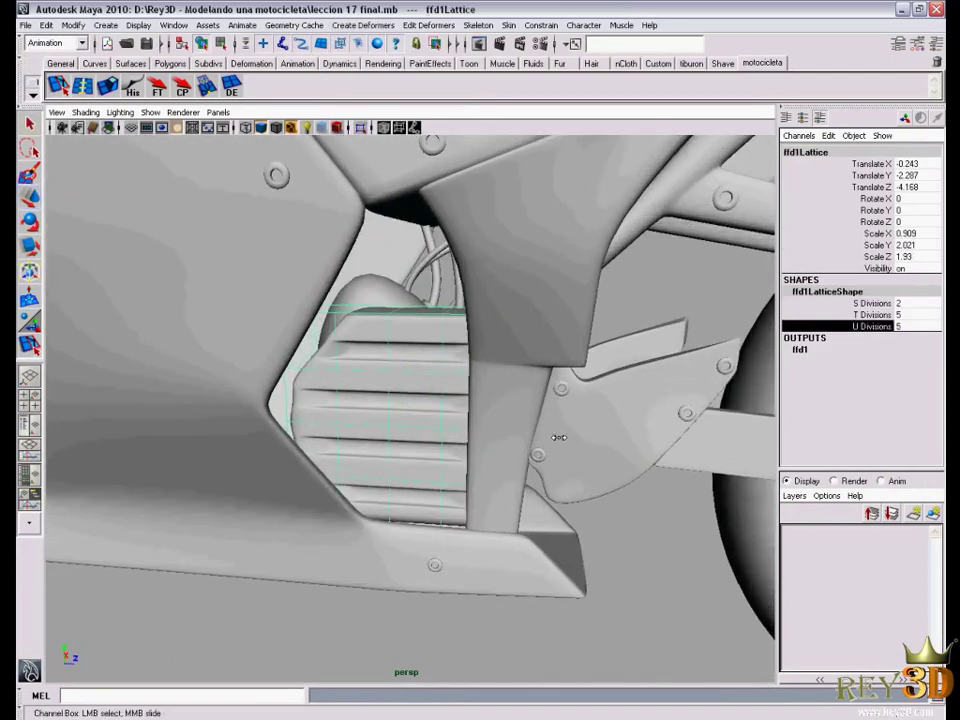
alt+drag(541, 444, 543, 439)
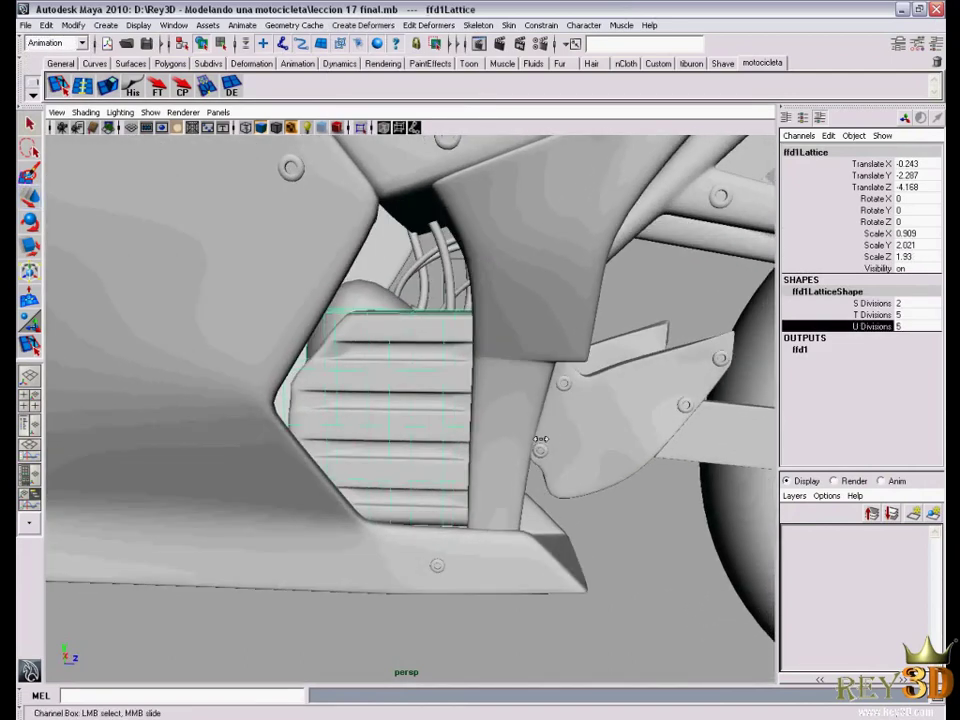
right_drag(632, 292, 626, 259)
key(w)
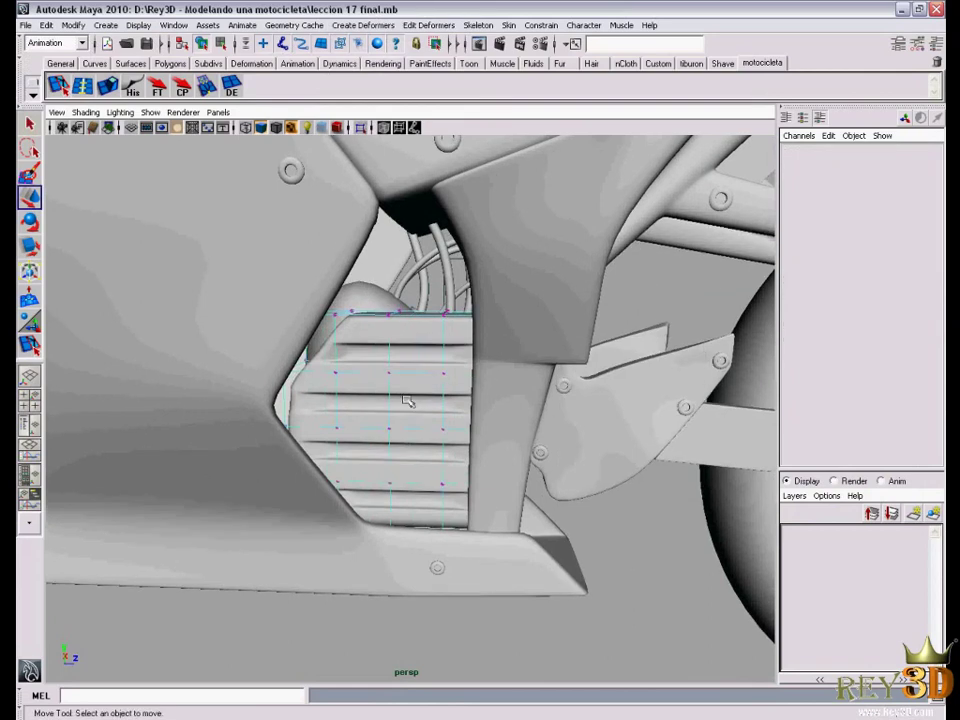
alt+drag(430, 438, 424, 444)
key(alt+Tab)
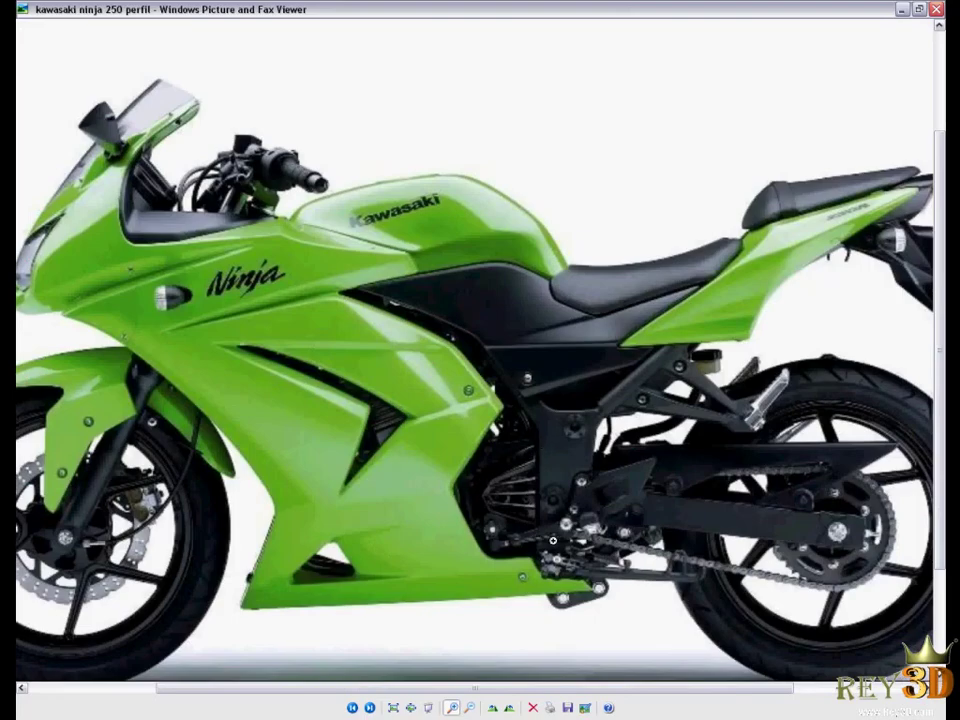
Select the lattice points on the grille's left side and push them left and up
key(alt+Tab)
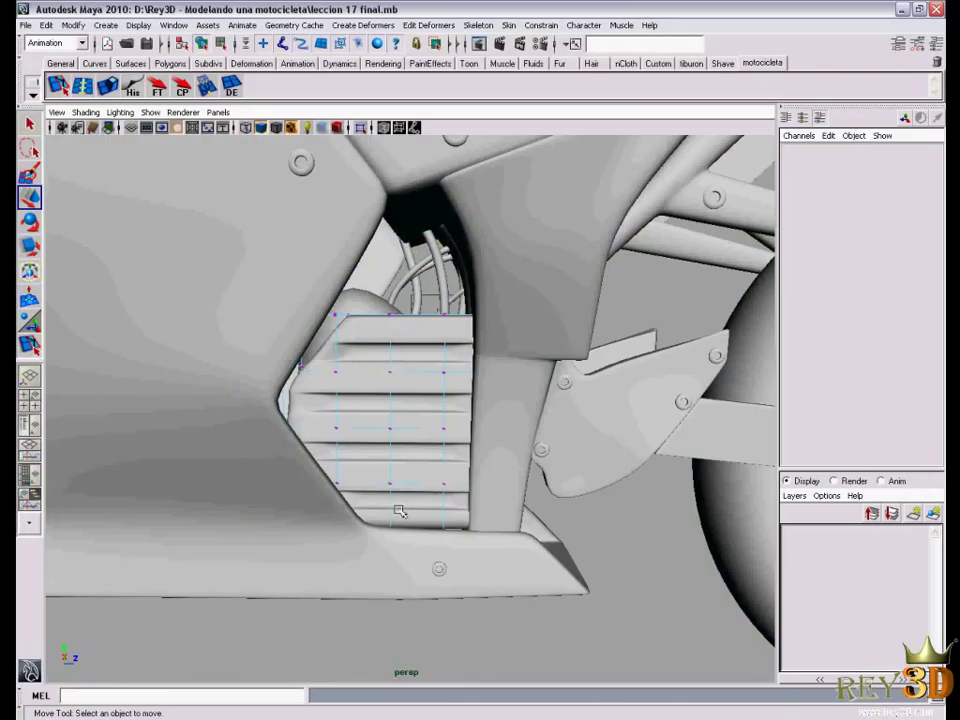
alt+drag(300, 260, 249, 287)
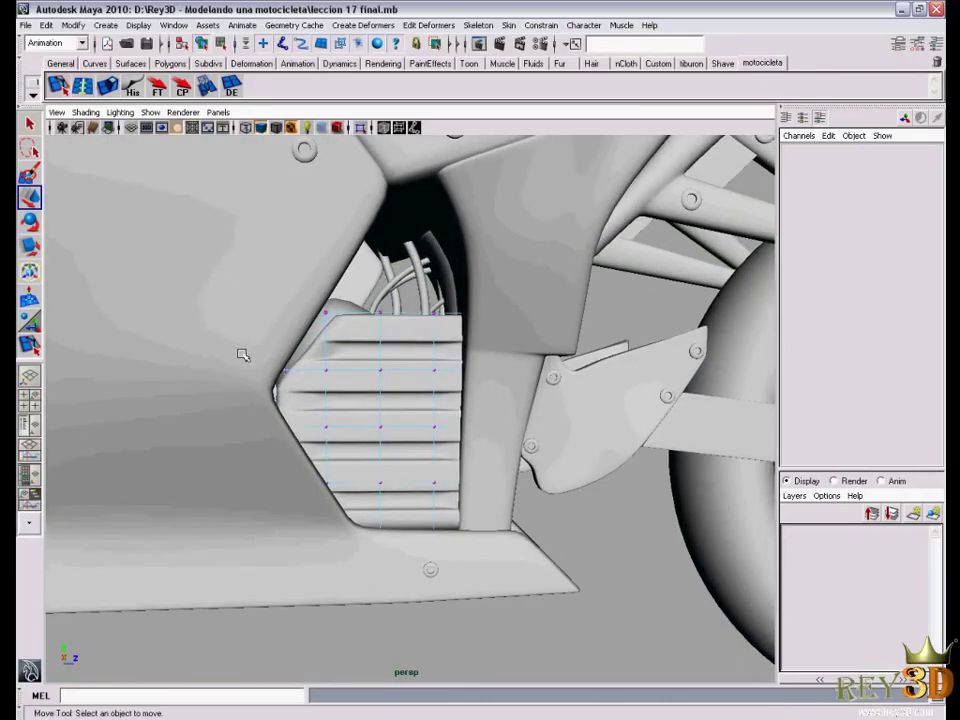
mouse_move(238, 352)
mouse_down()
mouse_move(338, 396)
mouse_move(330, 368)
mouse_up()
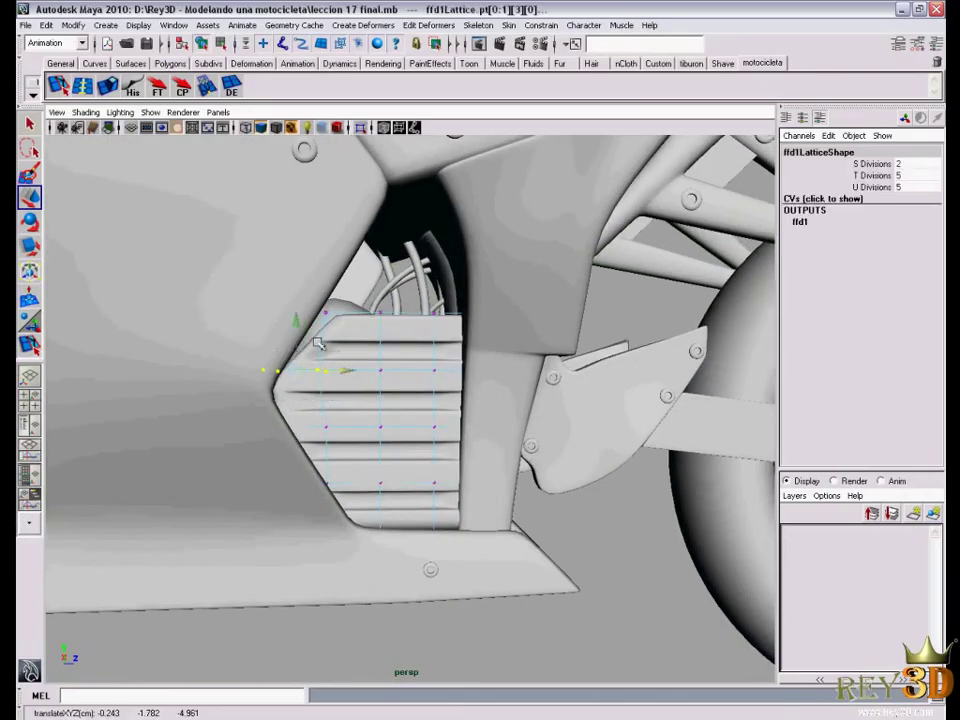
drag(250, 293, 281, 323)
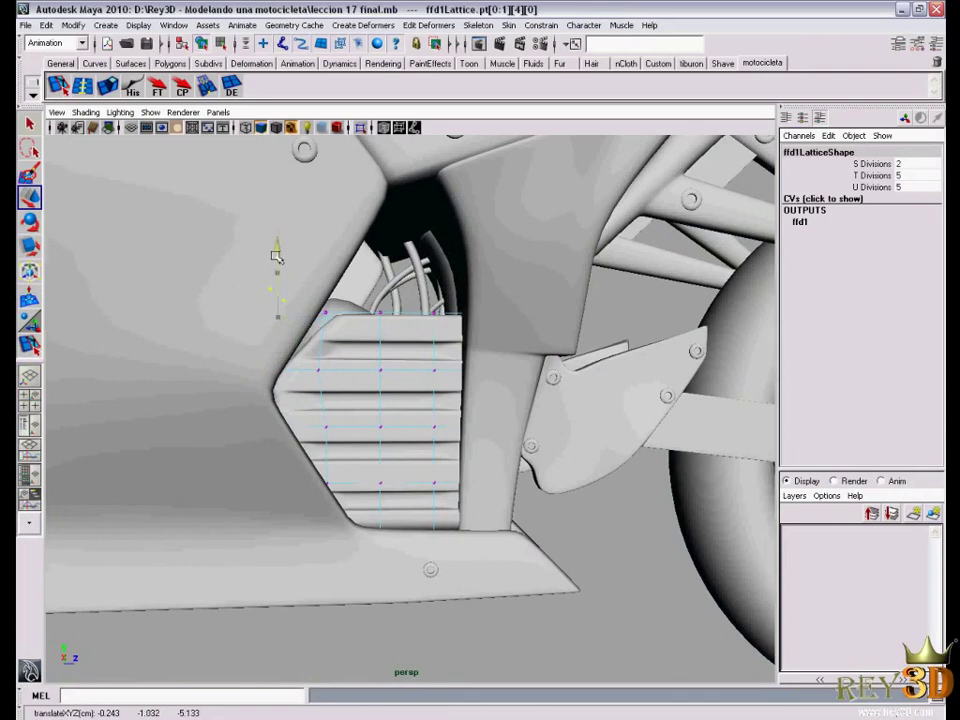
drag(276, 256, 276, 232)
Select the lower-left lattice corner points and compare with the Kawasaki photo
alt+drag(358, 461, 265, 457)
mouse_move(325, 522)
mouse_down()
mouse_move(343, 499)
mouse_move(302, 520)
mouse_move(251, 514)
mouse_up()
drag(251, 514, 347, 579)
mouse_move(368, 527)
alt+mouse_down()
mouse_move(386, 514)
mouse_move(321, 493)
alt+mouse_up()
key(alt+Tab)
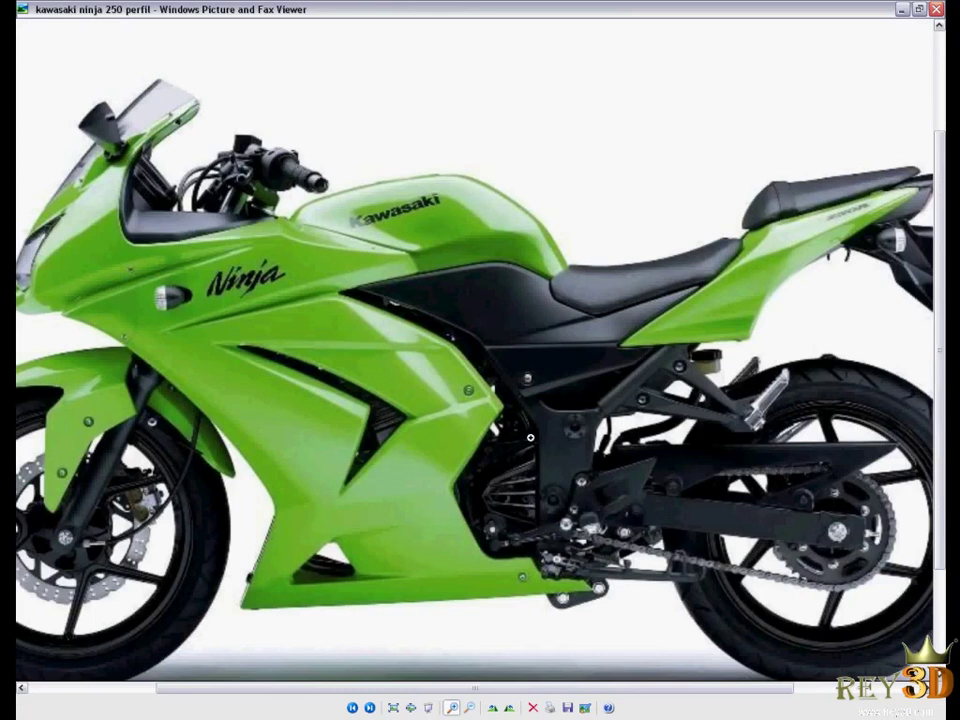
key(alt+Tab)
Select the left-side lattice points and move them outward into the opening
alt+drag(300, 400, 212, 289)
drag(298, 361, 298, 360)
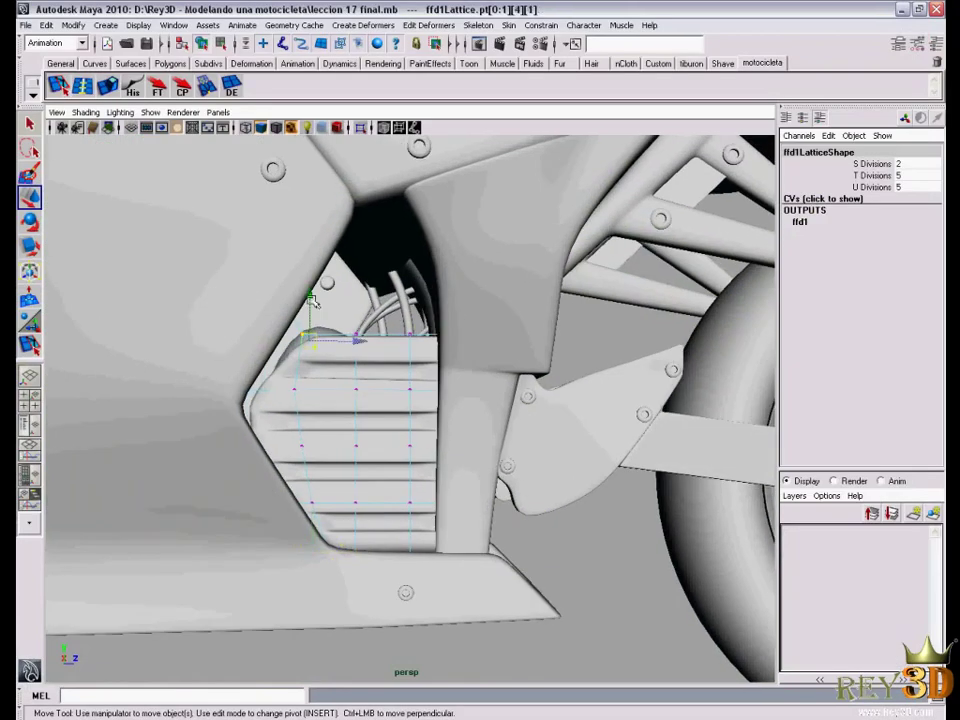
drag(165, 280, 320, 405)
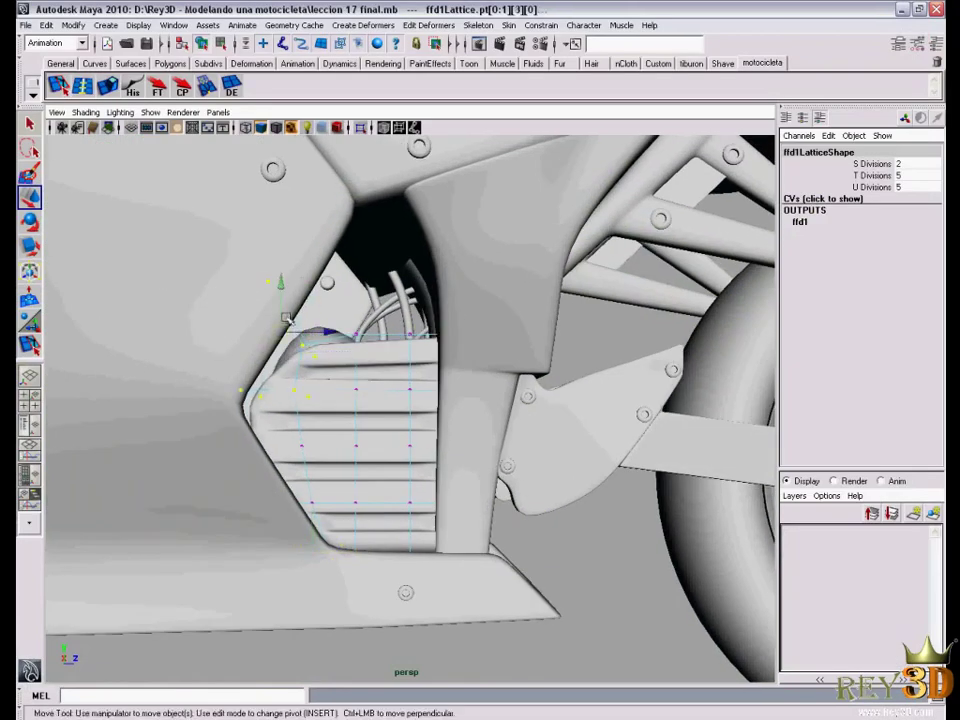
mouse_move(287, 318)
mouse_down()
mouse_move(255, 316)
mouse_move(393, 443)
mouse_move(350, 358)
mouse_up()
Raise an upper lattice point, undo it, and select the upper-right point
click(364, 339)
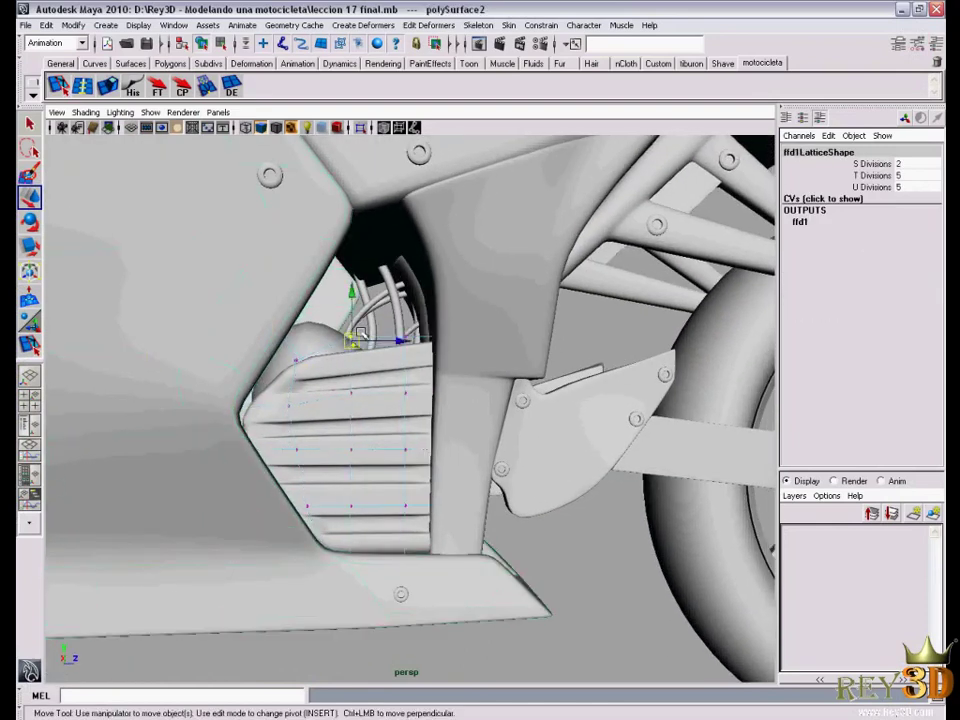
drag(368, 330, 364, 304)
key(ctrl+z)
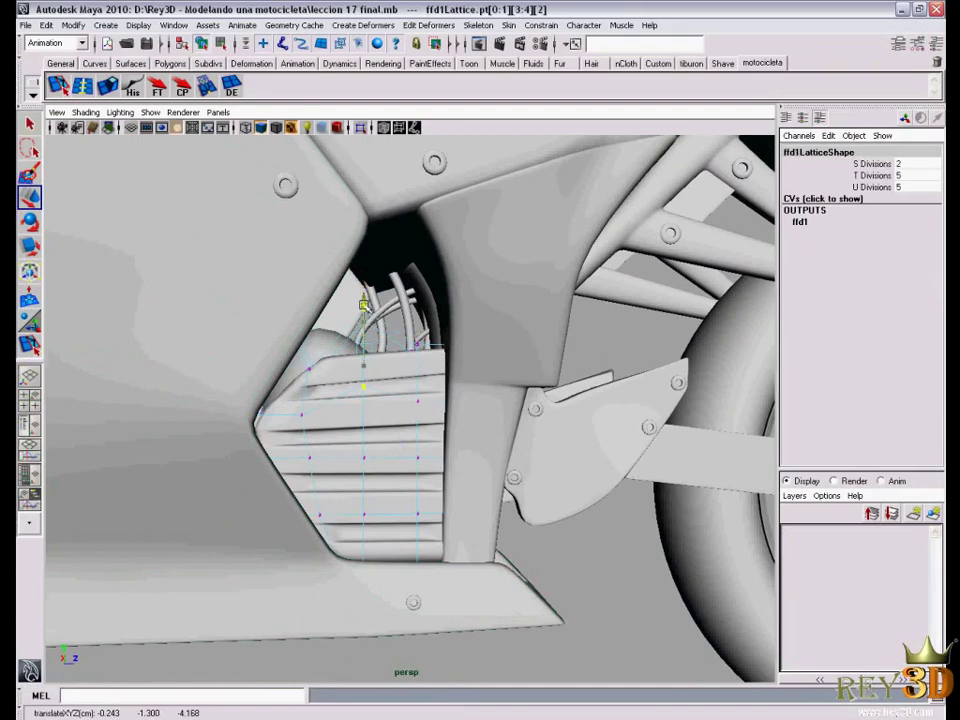
click(412, 346)
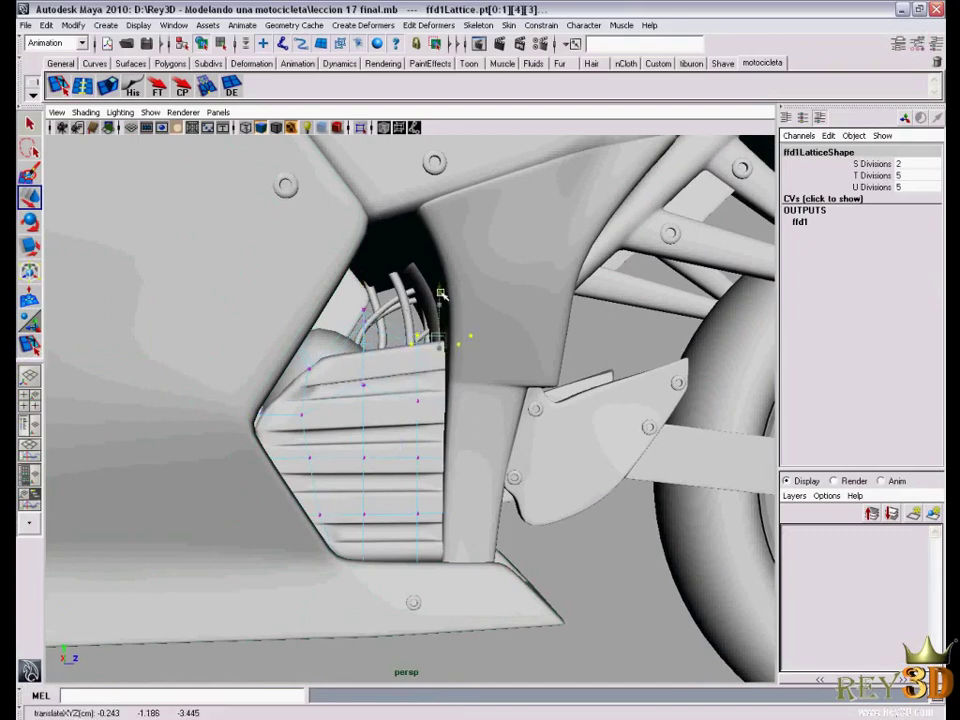
alt+right_drag(441, 293, 405, 295)
alt+drag(405, 295, 358, 299)
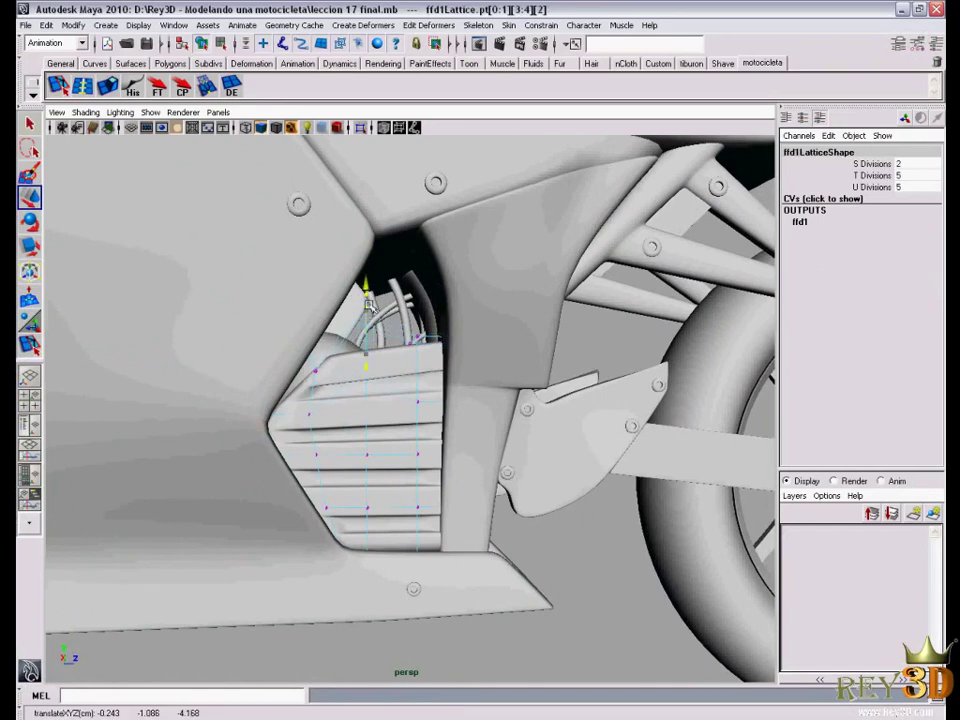
Inspect the reshaped lattice from several angles, including underneath, against the reference photo
alt+drag(415, 401, 444, 447)
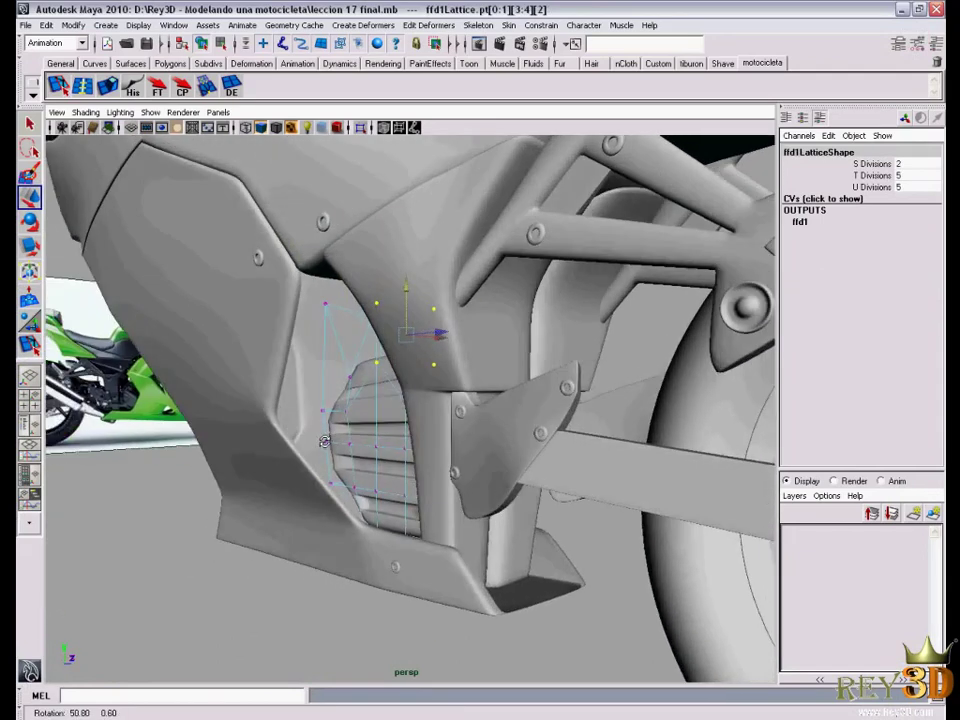
scroll(444, 447, down, 5)
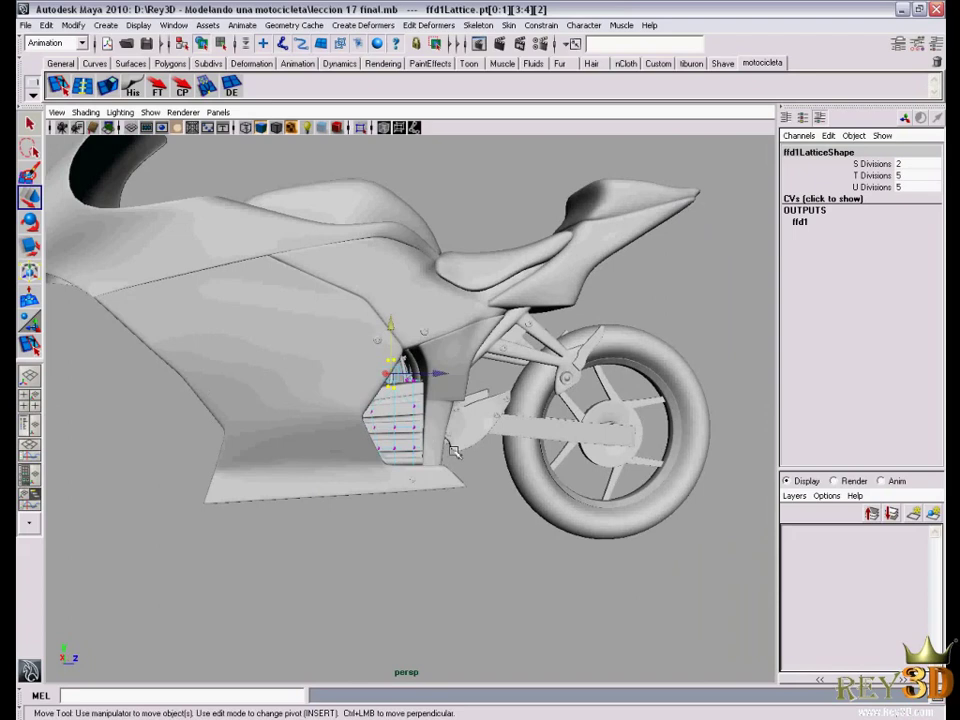
scroll(452, 450, up, 4)
key(alt+Tab)
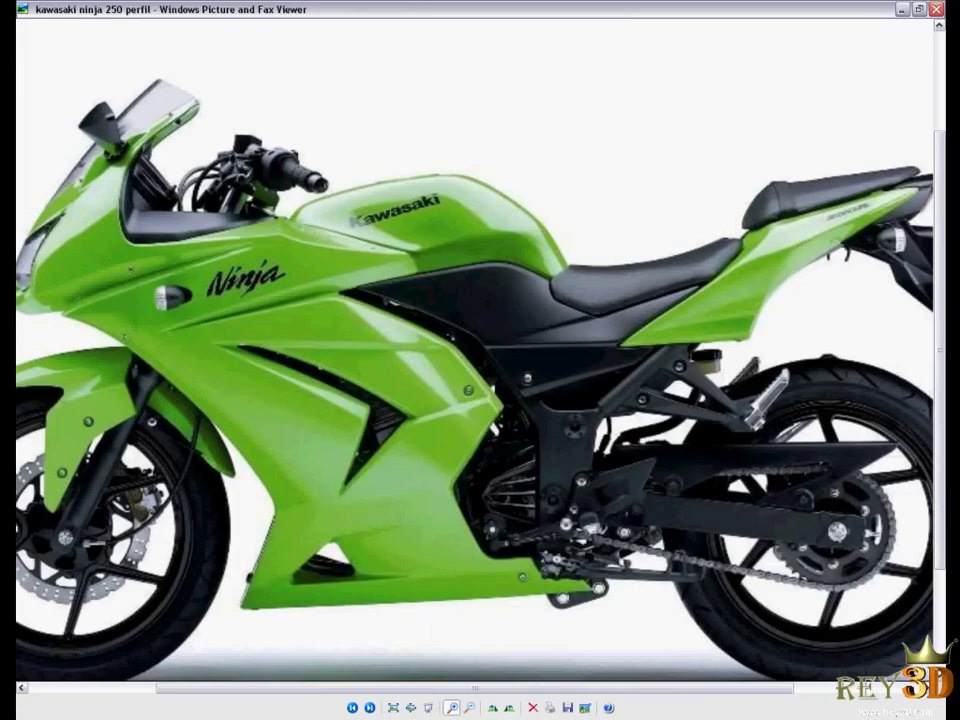
key(alt+Tab)
scroll(474, 467, up, 4)
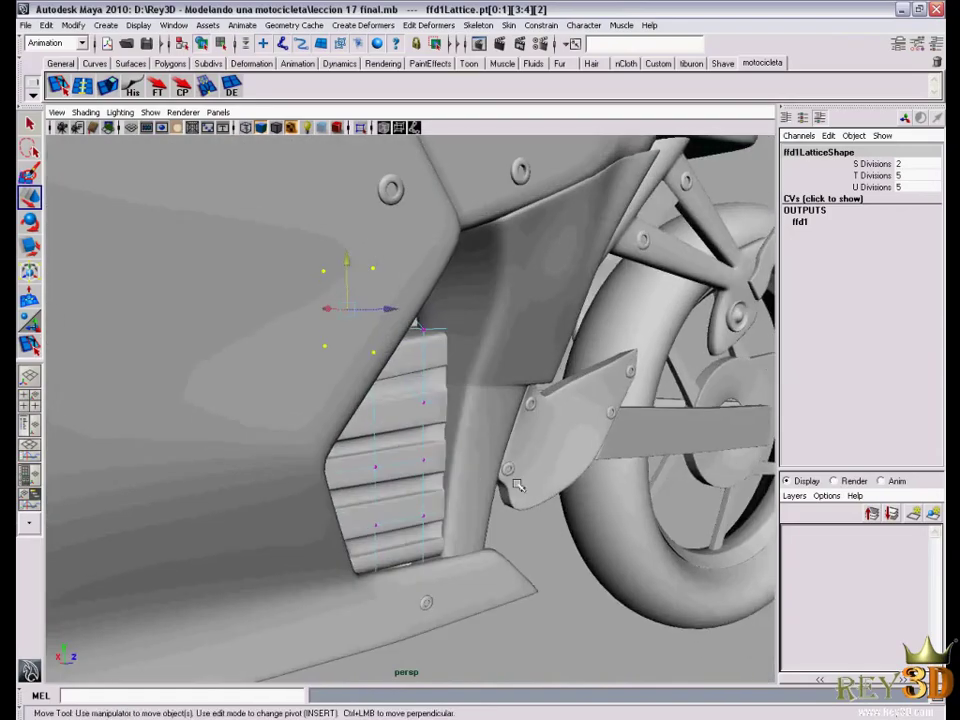
mouse_move(422, 489)
alt+mouse_down()
mouse_move(548, 507)
mouse_move(600, 480)
alt+mouse_up()
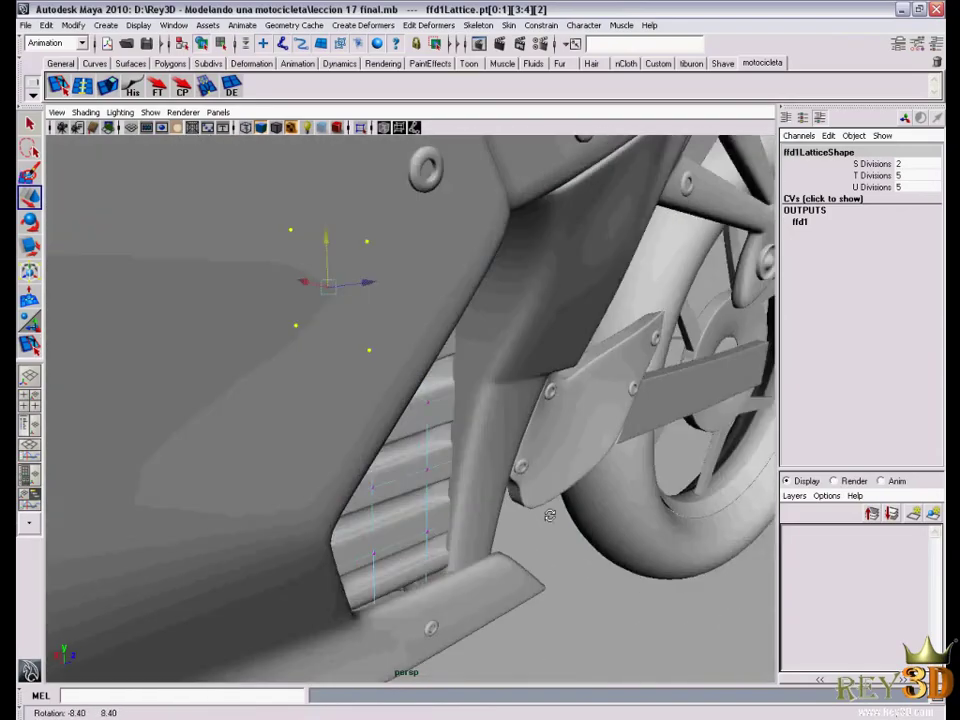
alt+right_drag(480, 490, 500, 470)
alt+drag(500, 470, 460, 490)
alt+right_drag(460, 490, 440, 480)
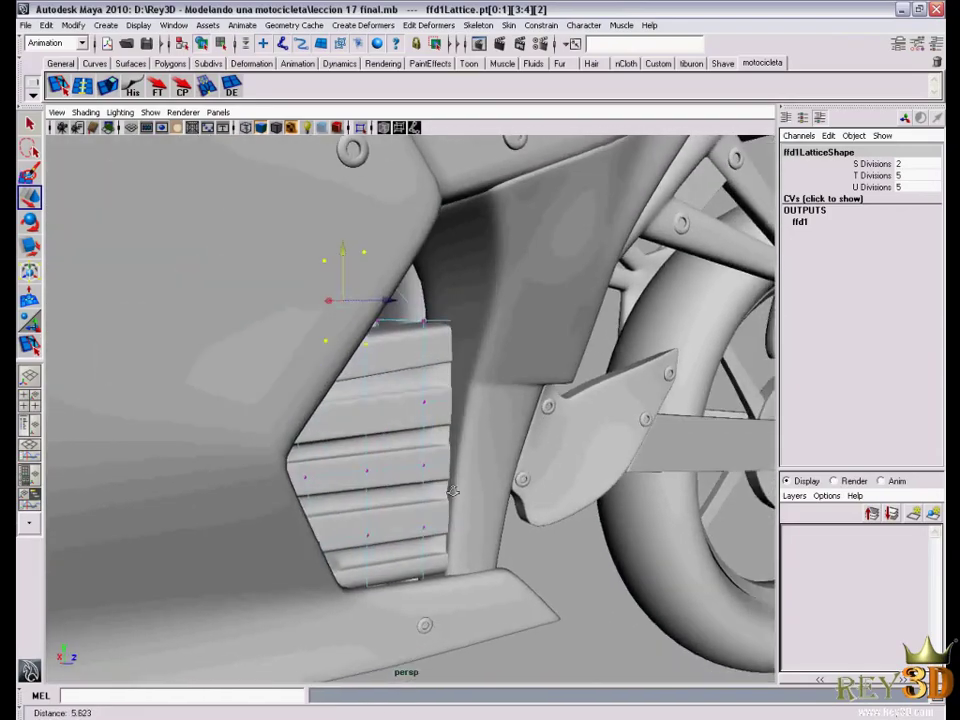
mouse_move(440, 480)
alt+mouse_down()
mouse_move(347, 476)
mouse_move(365, 462)
mouse_move(439, 514)
mouse_move(384, 413)
alt+mouse_up()
Rotate the slatted grille pCube9 about 7.654 degrees on Z to match the opening
click(384, 413)
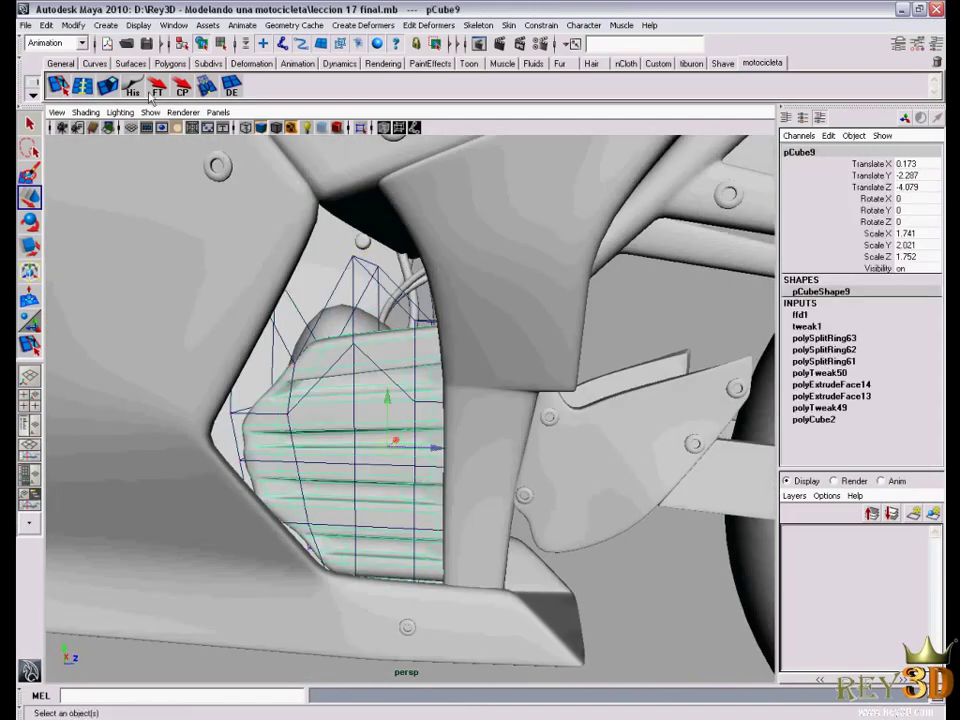
mouse_move(503, 388)
alt+mouse_down()
mouse_move(440, 440)
mouse_move(470, 500)
alt+mouse_up()
alt+right_drag(470, 500, 484, 585)
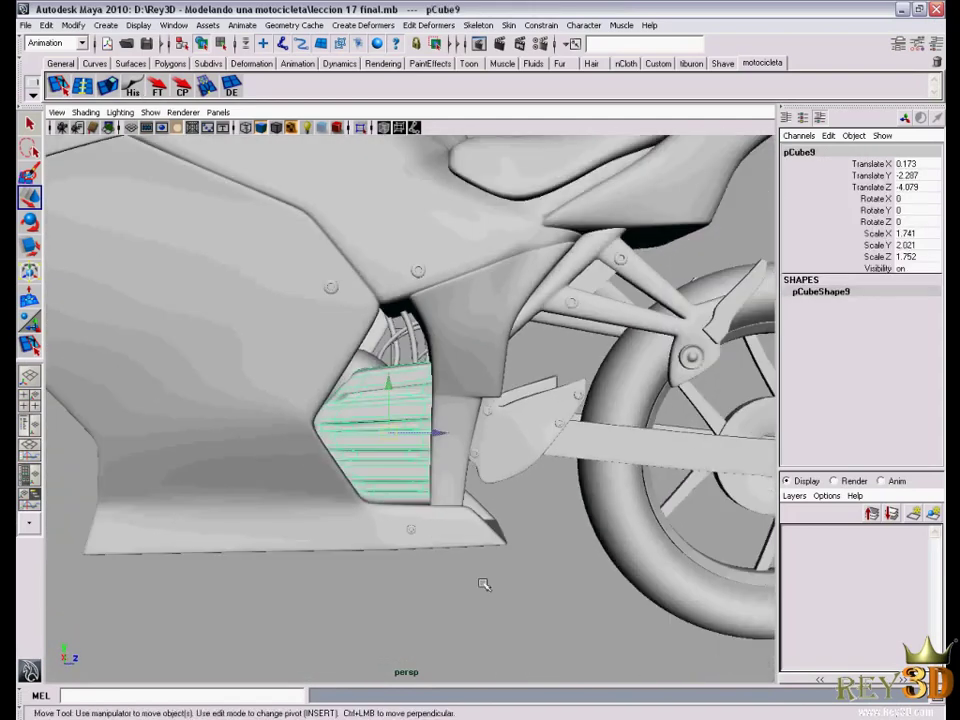
click(484, 585)
mouse_move(461, 456)
alt+mouse_down()
mouse_move(415, 462)
mouse_move(365, 440)
alt+mouse_up()
scroll(439, 461, up, 3)
scroll(428, 467, up, 3)
click(404, 481)
key(e)
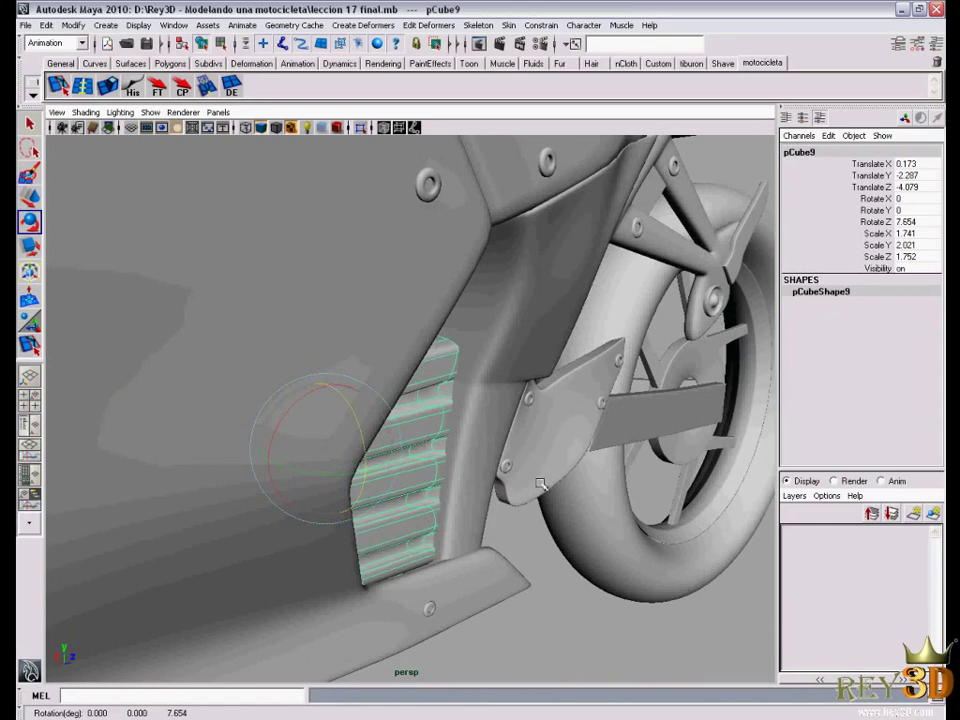
mouse_move(540, 484)
alt+mouse_down()
mouse_move(420, 527)
mouse_move(670, 662)
alt+mouse_up()
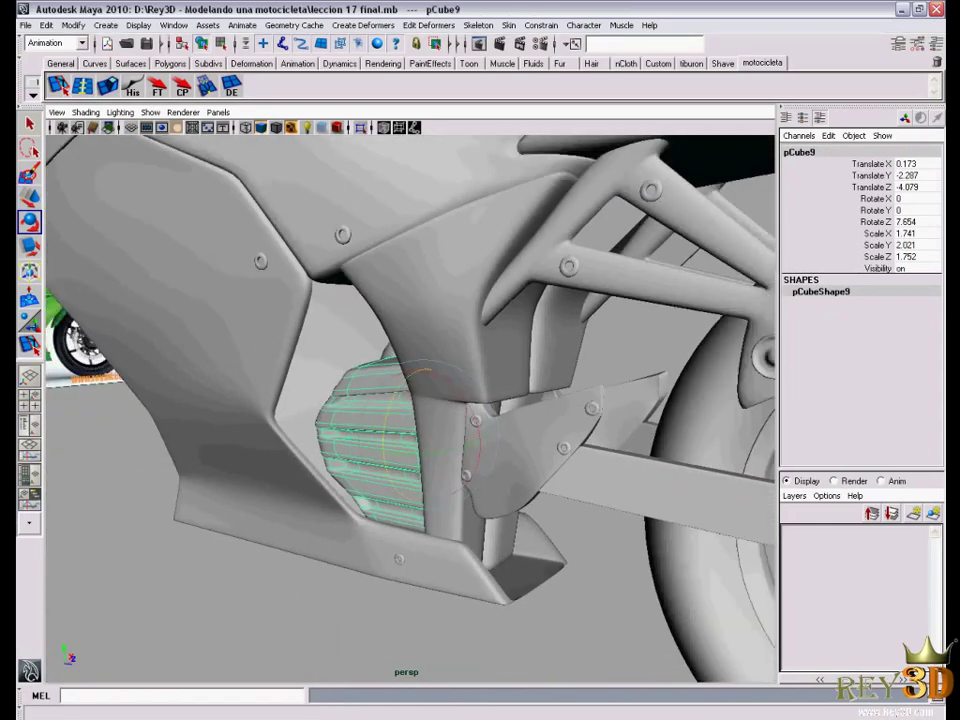
Compare the tilted grille against the Kawasaki reference photo, then inspect the fairing again
key(alt+Tab)
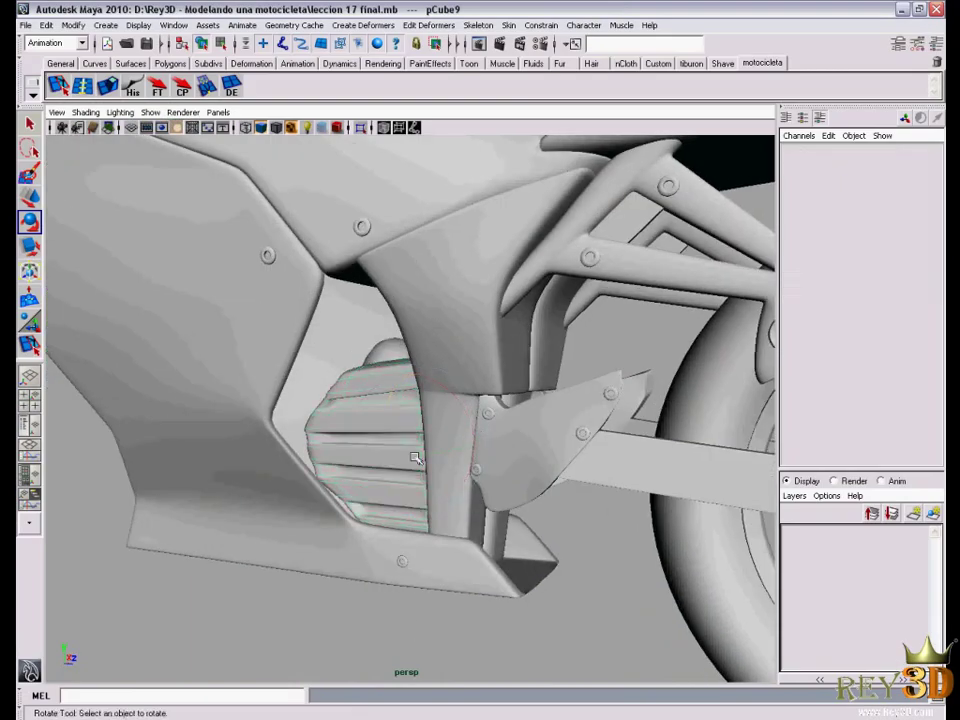
alt+drag(415, 458, 418, 456)
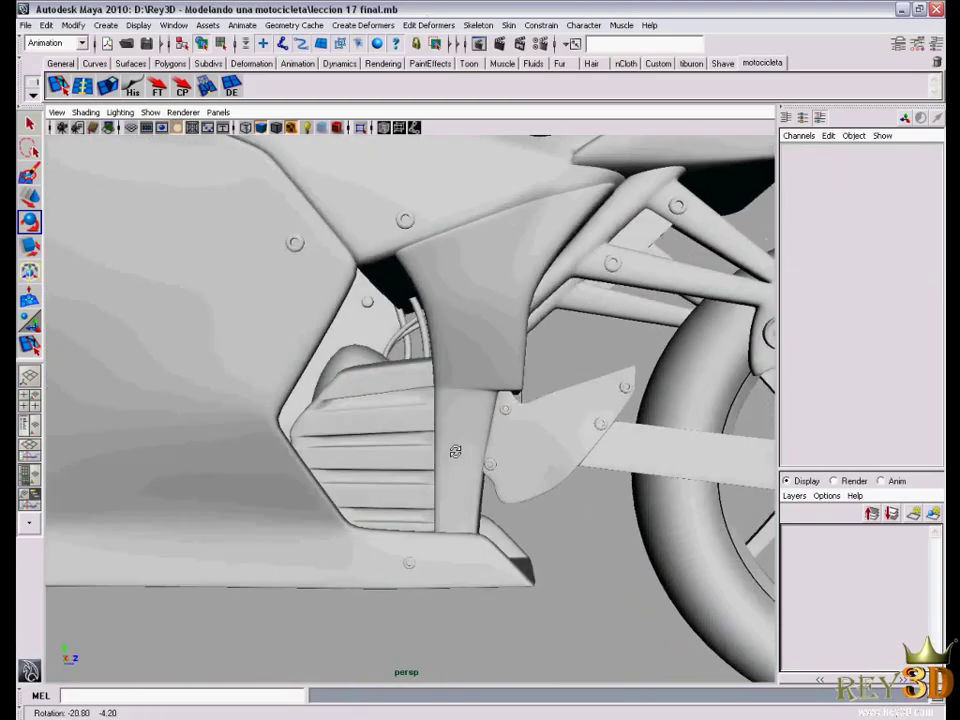
scroll(418, 456, up, 3)
scroll(483, 483, up, 1)
alt+drag(483, 483, 396, 388)
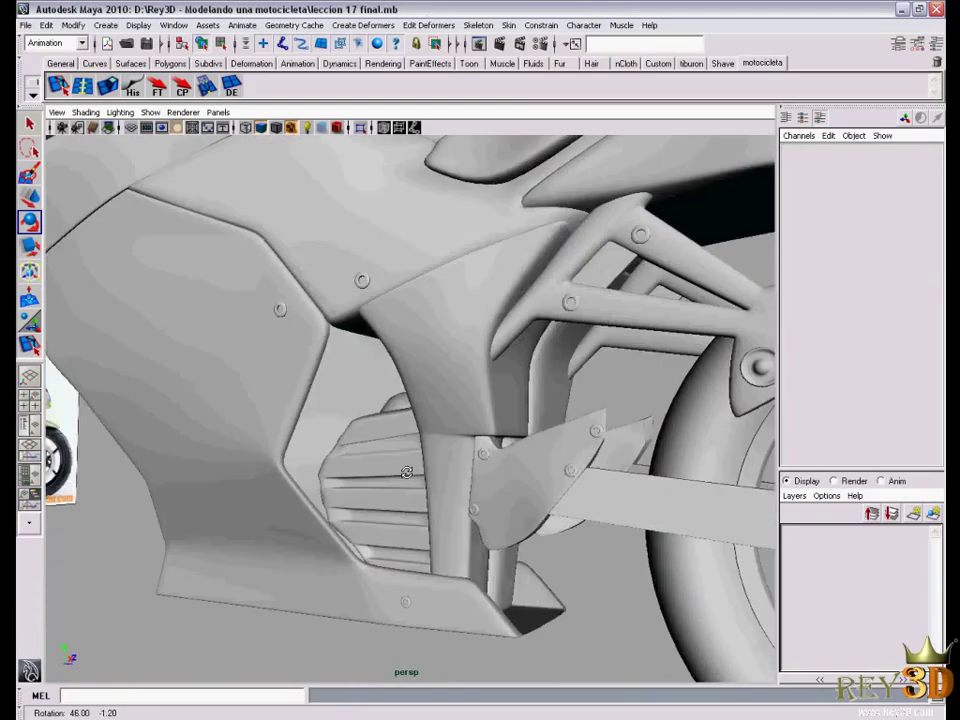
Move the curved pipe pCylinder23 out into the side fairing opening
click(407, 373)
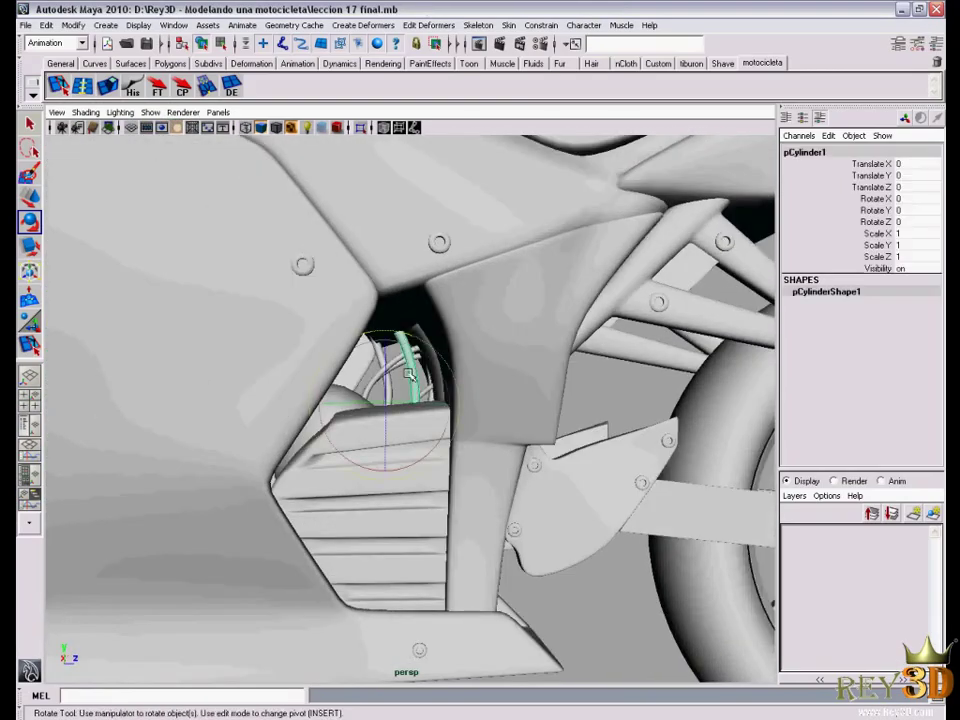
key(w)
mouse_move(451, 451)
alt+mouse_down()
mouse_move(416, 435)
mouse_move(484, 360)
alt+mouse_up()
middle_drag(359, 410, 330, 410)
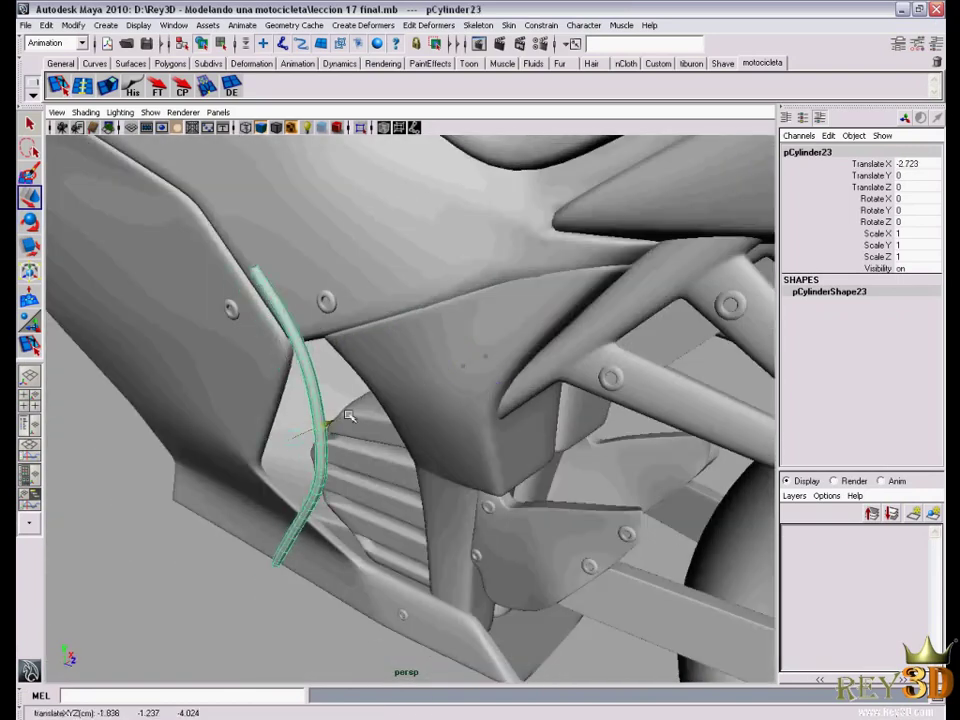
alt+right_drag(330, 410, 475, 483)
Angle the pipe to rotation 58.815 / -163.851 / 6.615 so it follows the opening
key(e)
mouse_move(477, 484)
alt+mouse_down()
mouse_move(394, 439)
mouse_move(277, 455)
alt+mouse_up()
mouse_move(380, 442)
mouse_down()
mouse_move(321, 443)
mouse_move(416, 425)
mouse_move(355, 412)
mouse_up()
key(w)
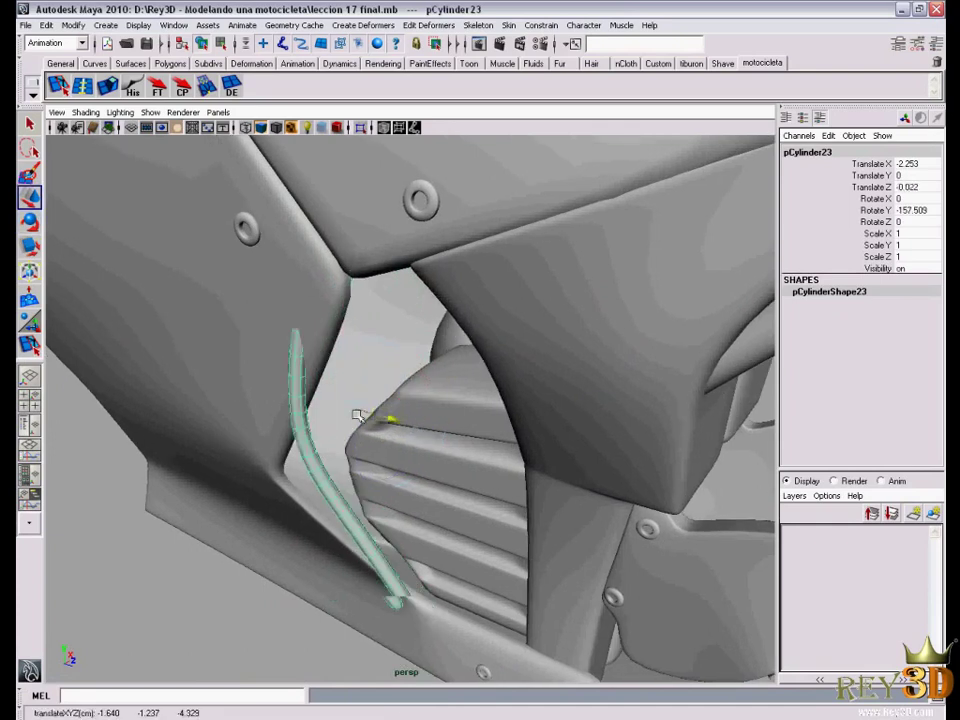
mouse_move(397, 357)
alt+mouse_down()
mouse_move(433, 450)
mouse_move(360, 404)
mouse_move(433, 407)
alt+mouse_up()
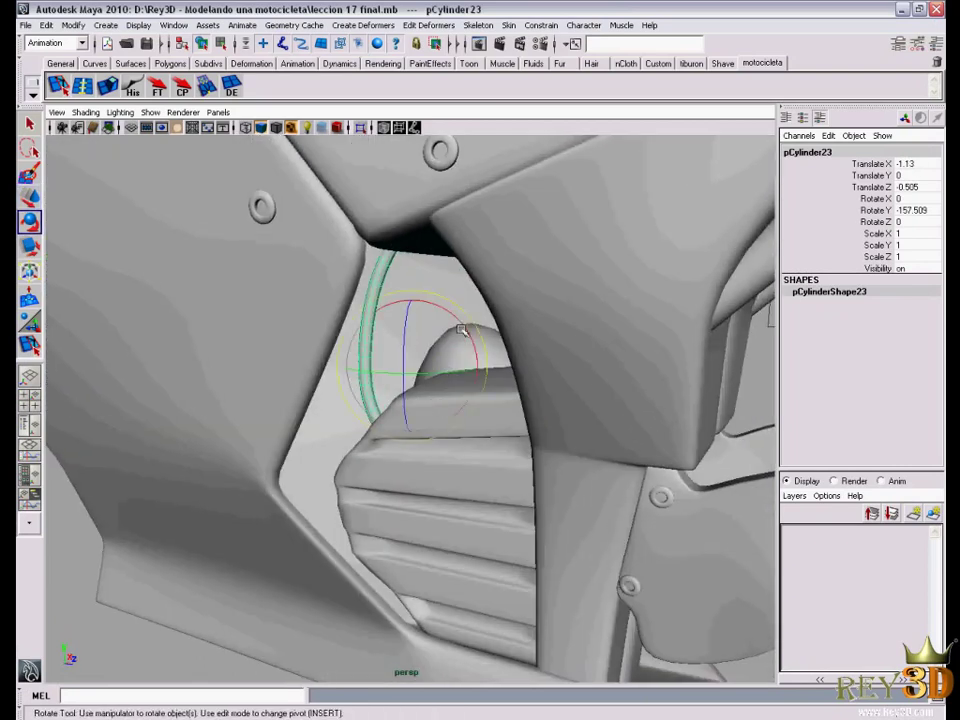
mouse_move(428, 317)
mouse_down()
mouse_move(432, 360)
mouse_move(400, 380)
mouse_move(484, 413)
mouse_move(354, 413)
mouse_move(498, 407)
mouse_up()
key(w)
alt+right_drag(498, 407, 450, 429)
mouse_move(450, 429)
alt+mouse_down()
mouse_move(422, 399)
mouse_move(484, 399)
mouse_move(450, 395)
mouse_move(336, 321)
mouse_move(354, 317)
mouse_move(400, 352)
mouse_move(363, 341)
mouse_move(430, 370)
mouse_move(621, 422)
mouse_move(391, 423)
mouse_move(401, 441)
mouse_move(392, 444)
mouse_move(437, 456)
mouse_move(409, 444)
mouse_move(469, 446)
mouse_move(563, 473)
mouse_move(720, 463)
mouse_move(414, 452)
mouse_move(329, 347)
mouse_move(293, 321)
mouse_move(332, 347)
mouse_move(231, 413)
mouse_move(344, 402)
mouse_move(562, 427)
mouse_move(390, 596)
alt+mouse_up()
Check the Kawasaki photo once more, then return to Maya and bring up the hotbox menus
click(481, 544)
click(800, 714)
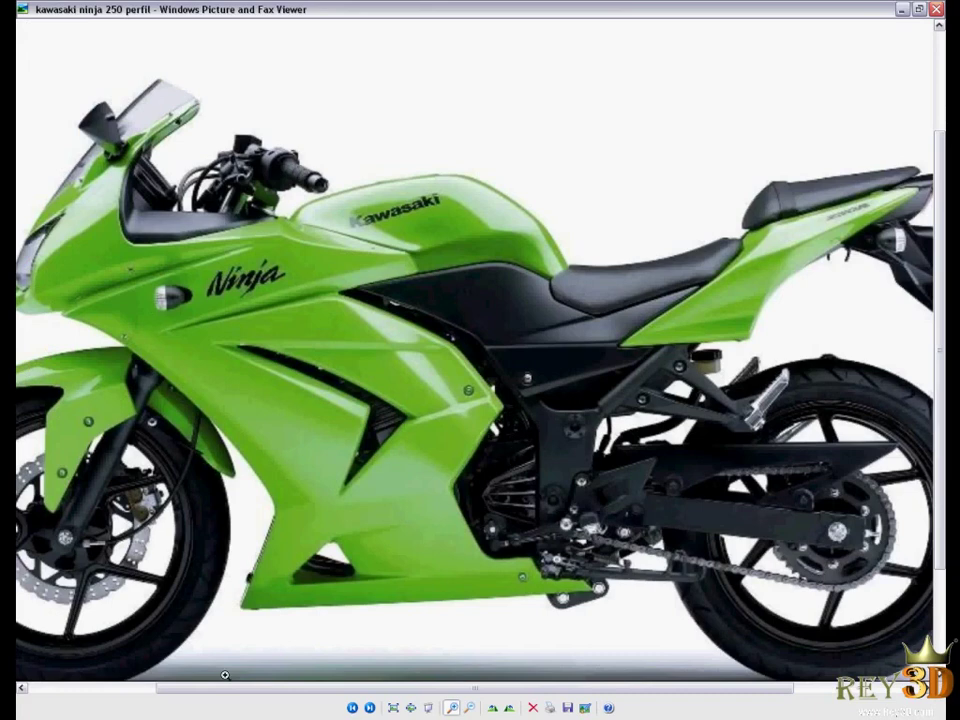
key(alt+Tab)
mouse_move(461, 418)
alt+mouse_down()
mouse_move(440, 410)
mouse_move(456, 421)
alt+mouse_up()
key(space)
Create a polygon cube, pCube10, and move it into the side fairing opening
click(395, 336)
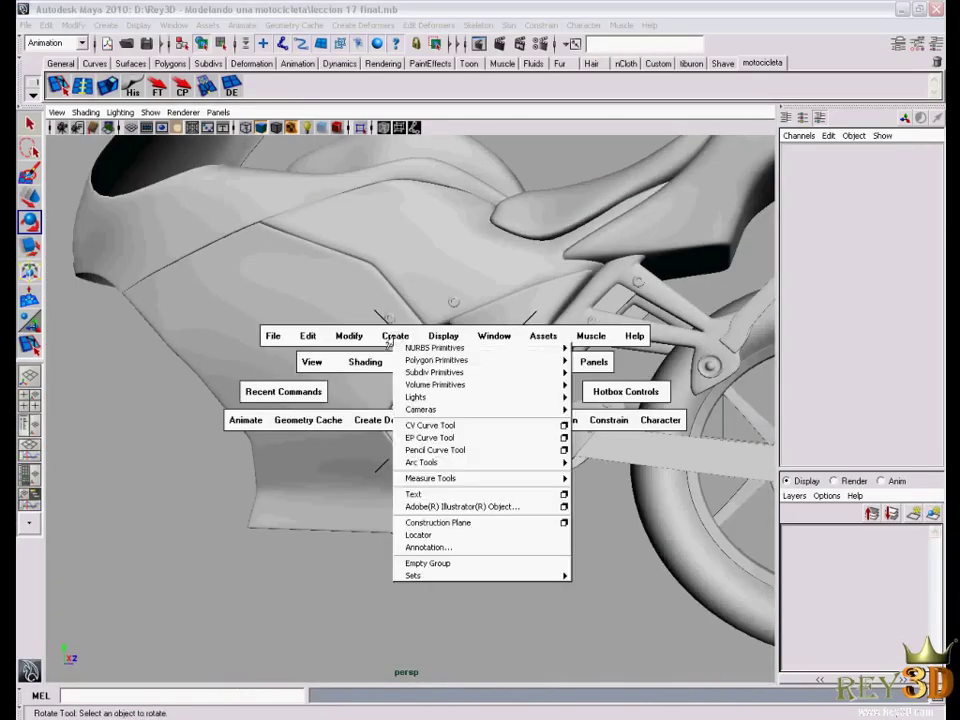
click(576, 372)
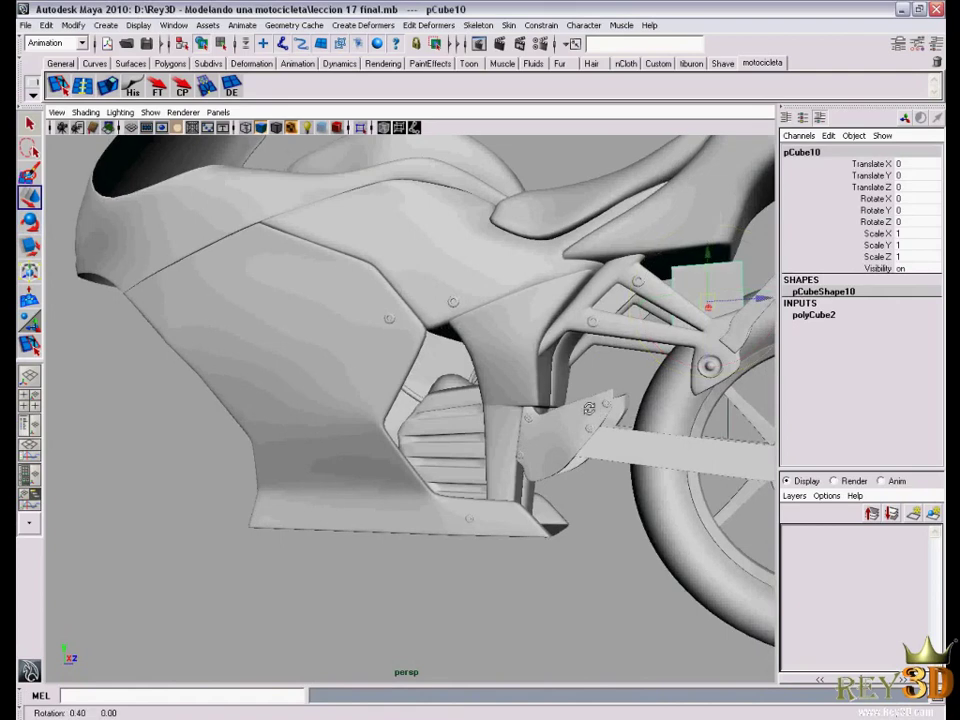
alt+drag(640, 370, 665, 360)
key(w)
drag(712, 310, 484, 335)
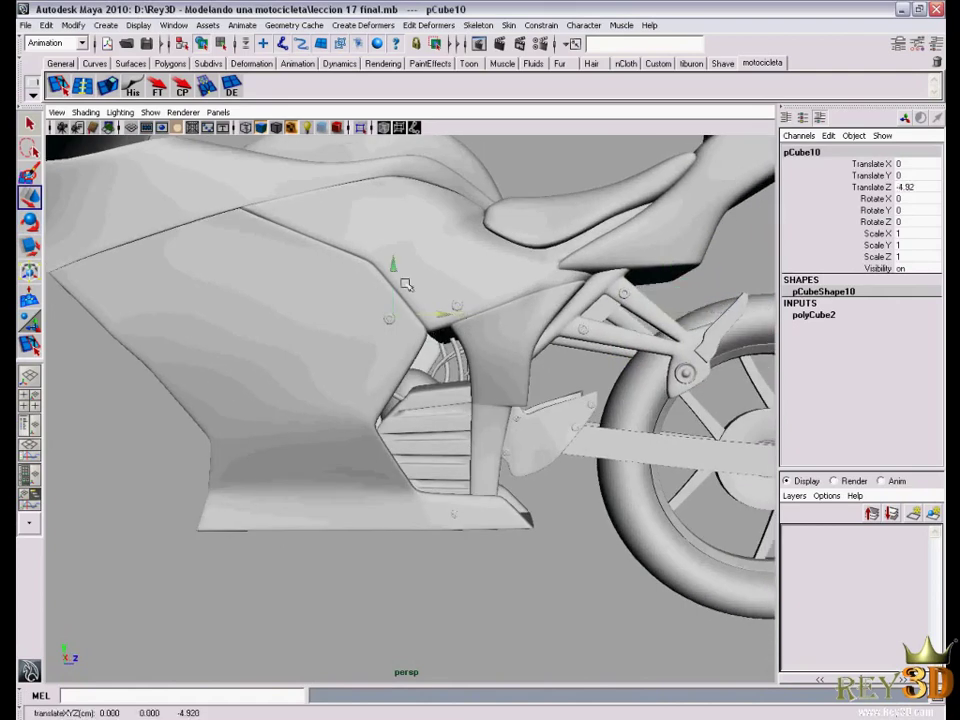
mouse_move(390, 410)
alt+mouse_down()
mouse_move(422, 482)
mouse_move(451, 459)
mouse_move(354, 452)
mouse_move(383, 479)
alt+mouse_up()
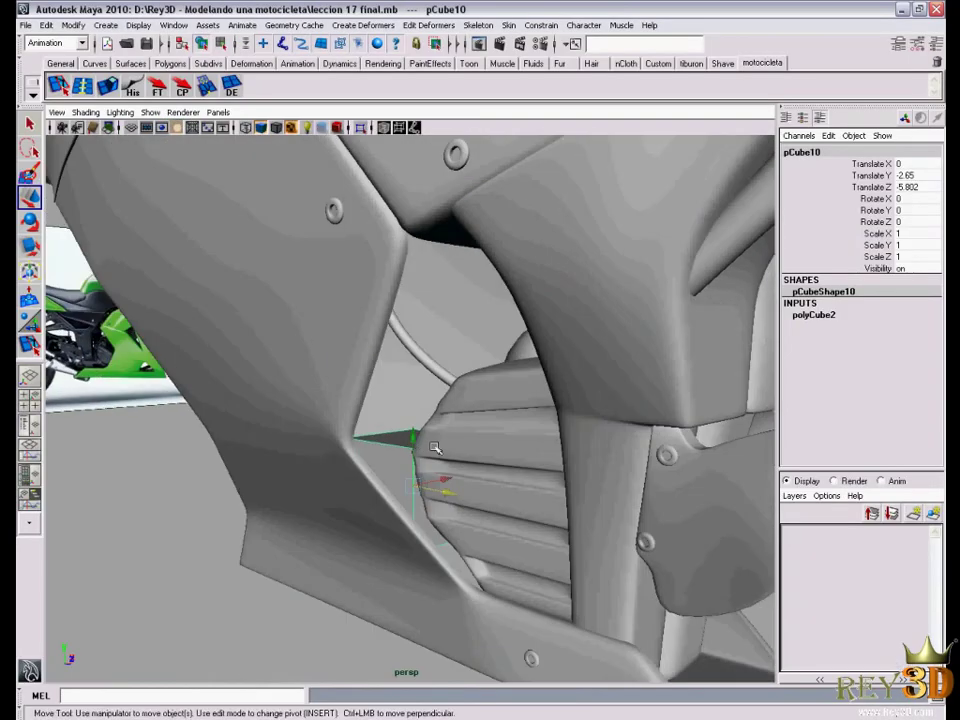
Scale the cube to 2.832 / 2.671 / 1 as a backing panel and add an edge loop
mouse_move(404, 387)
mouse_down()
mouse_move(414, 274)
mouse_move(446, 374)
mouse_up()
mouse_move(372, 402)
alt+mouse_down()
mouse_move(400, 440)
mouse_move(369, 403)
alt+mouse_up()
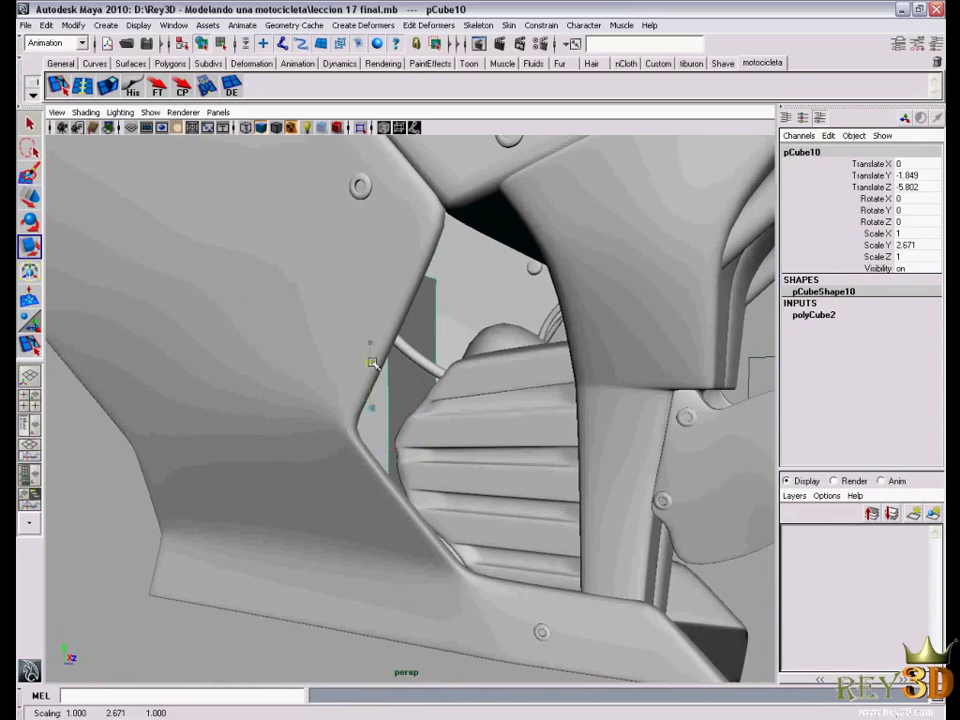
mouse_move(372, 363)
alt+right_down()
mouse_move(435, 411)
mouse_move(420, 407)
mouse_move(422, 444)
alt+right_up()
mouse_move(422, 444)
alt+mouse_down()
mouse_move(443, 437)
mouse_move(321, 439)
mouse_move(386, 418)
mouse_move(322, 455)
alt+mouse_up()
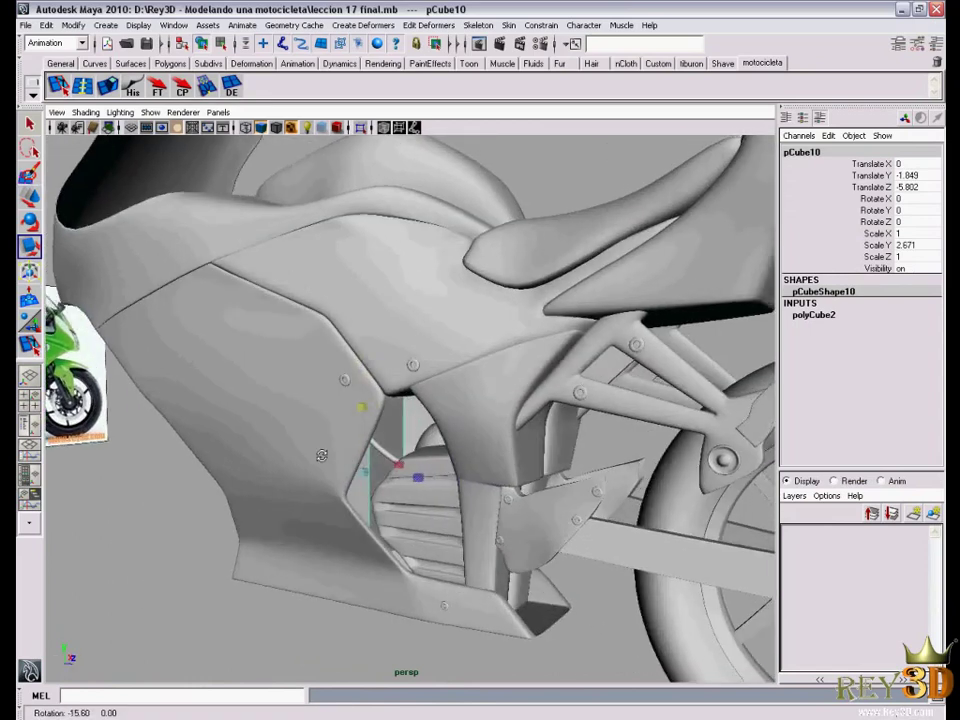
alt+right_drag(322, 455, 409, 497)
mouse_move(409, 497)
alt+mouse_down()
mouse_move(456, 441)
mouse_move(471, 461)
mouse_move(447, 519)
mouse_move(464, 472)
mouse_move(560, 441)
mouse_move(529, 443)
mouse_move(548, 443)
alt+mouse_up()
alt+right_drag(555, 443, 471, 461)
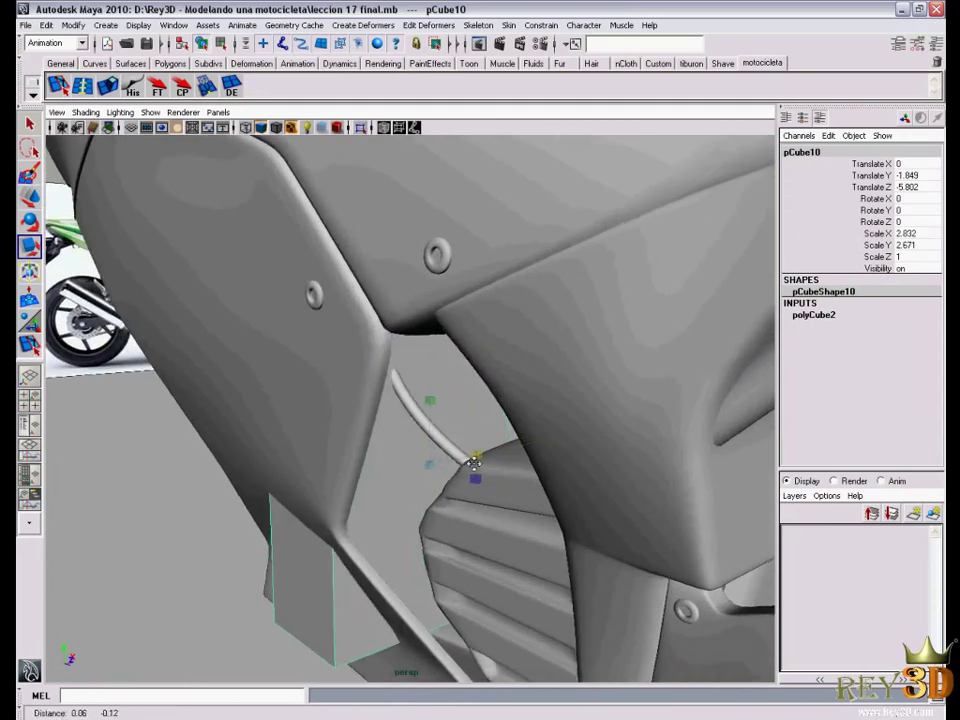
mouse_move(471, 461)
alt+mouse_down()
mouse_move(407, 456)
mouse_move(265, 282)
alt+mouse_up()
click(91, 94)
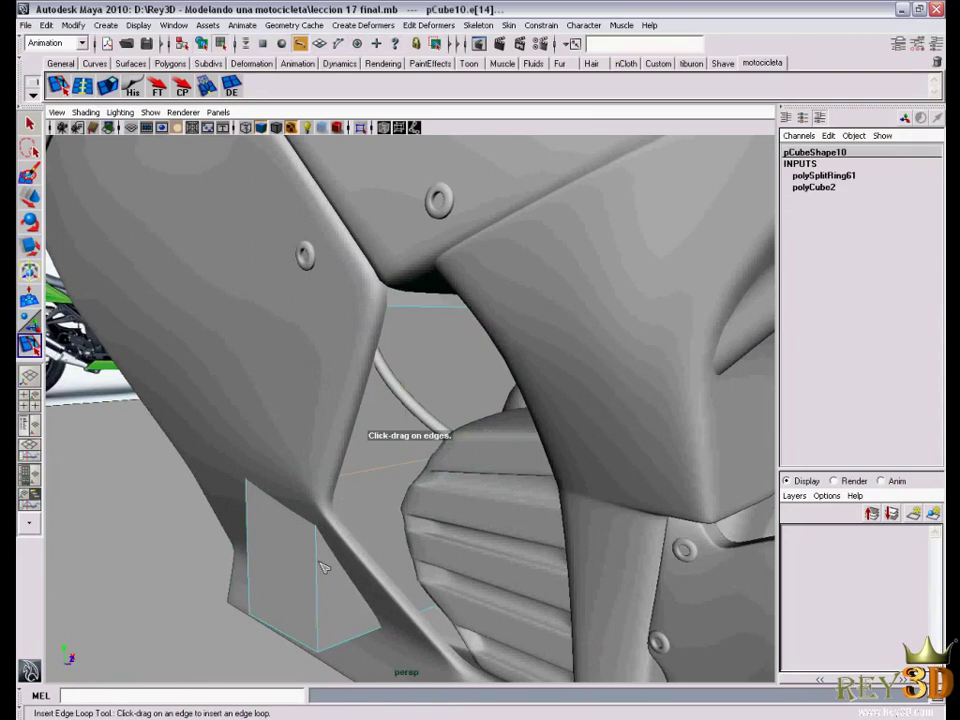
Insert a second edge loop on the panel and enable X reflection for vertex moves
click(324, 590)
key(w)
right_drag(298, 463, 290, 537)
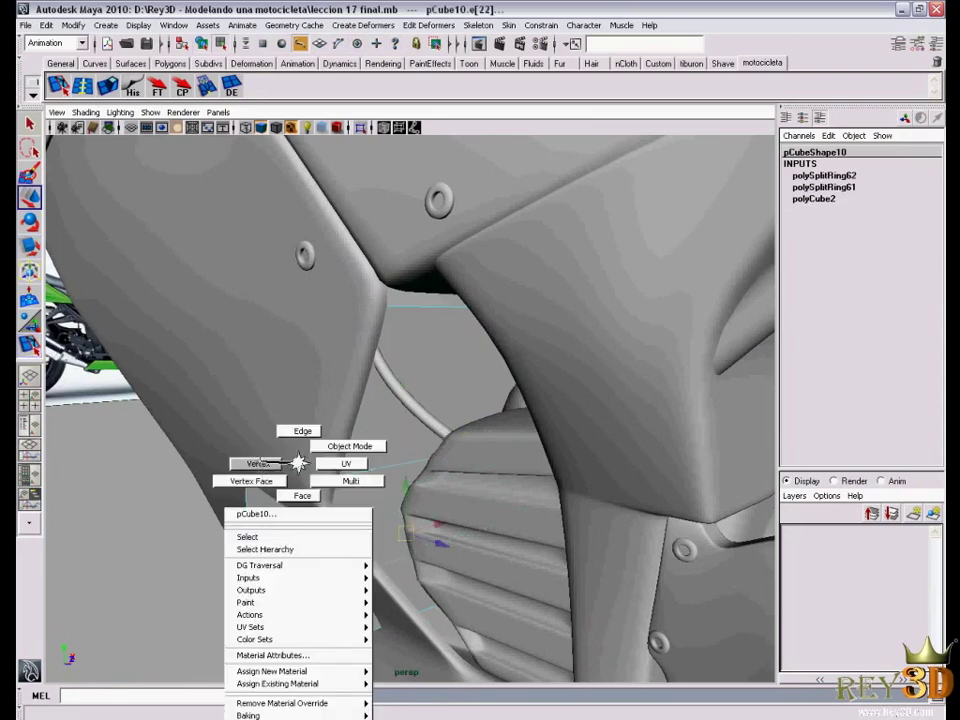
mouse_move(258, 464)
alt+mouse_down()
mouse_move(347, 572)
mouse_move(330, 515)
alt+mouse_up()
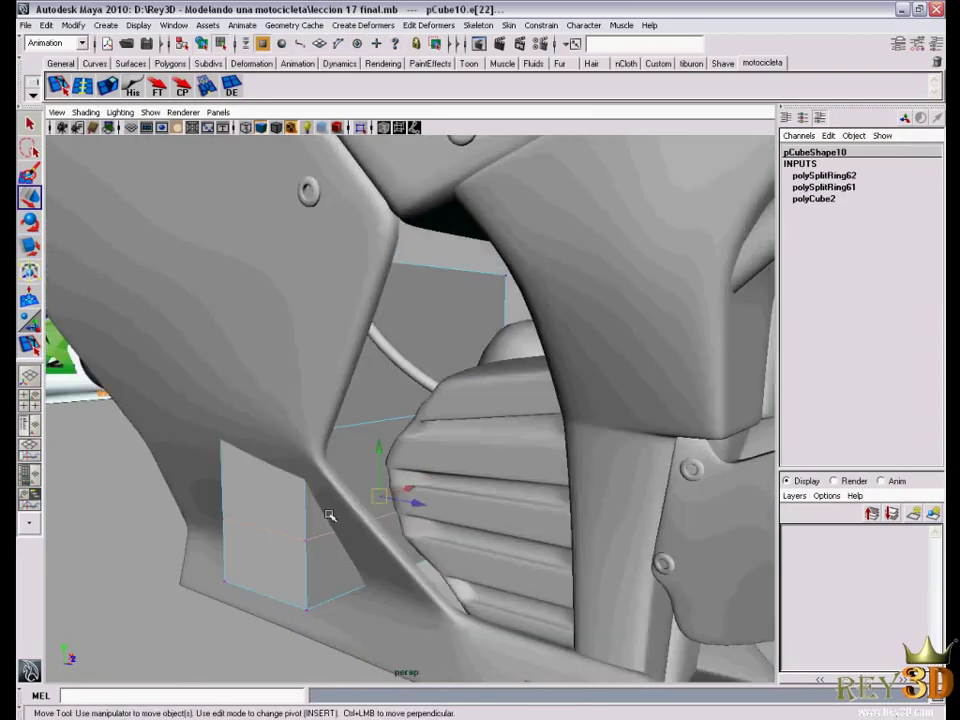
double_click(38, 202)
scroll(940, 537, down, 5)
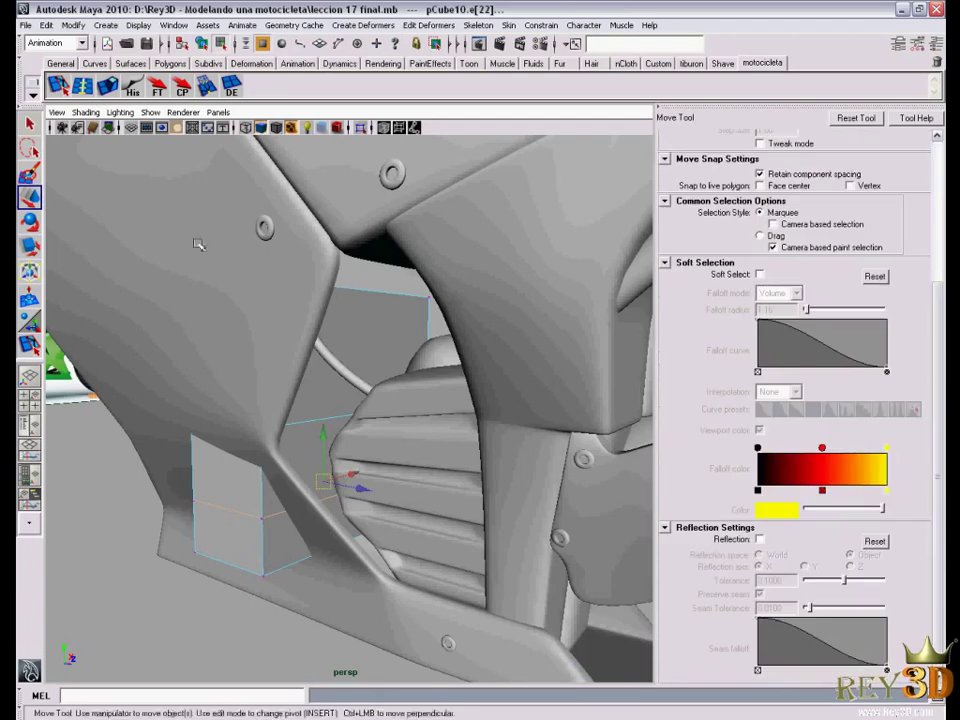
click(759, 539)
Move the panel's corner vertices along X to match the fairing opening's lower corner
alt+drag(360, 450, 220, 492)
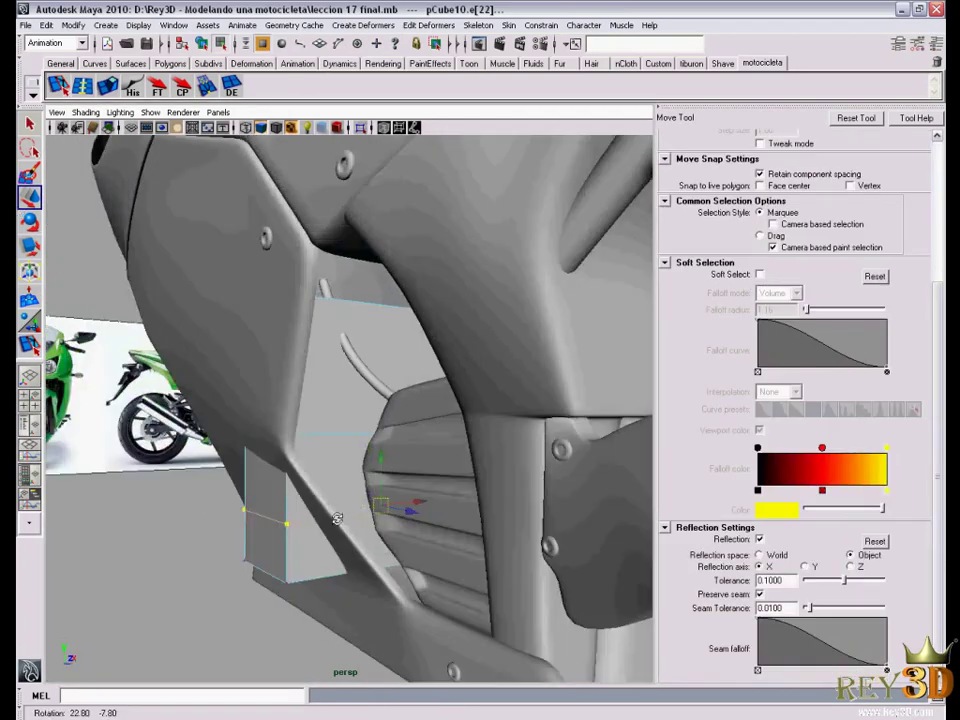
click(350, 545)
mouse_move(350, 545)
alt+mouse_down()
mouse_move(435, 497)
mouse_move(430, 505)
alt+mouse_up()
click(428, 509)
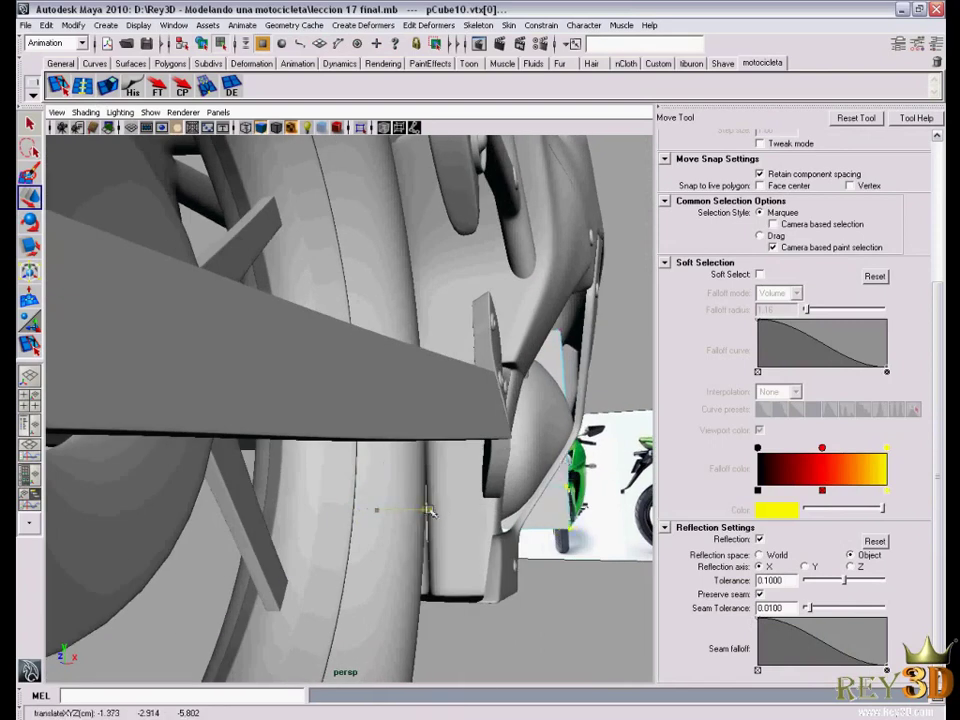
mouse_move(525, 513)
alt+mouse_down()
mouse_move(395, 523)
mouse_move(416, 538)
mouse_move(367, 535)
mouse_move(401, 532)
mouse_move(377, 571)
alt+mouse_up()
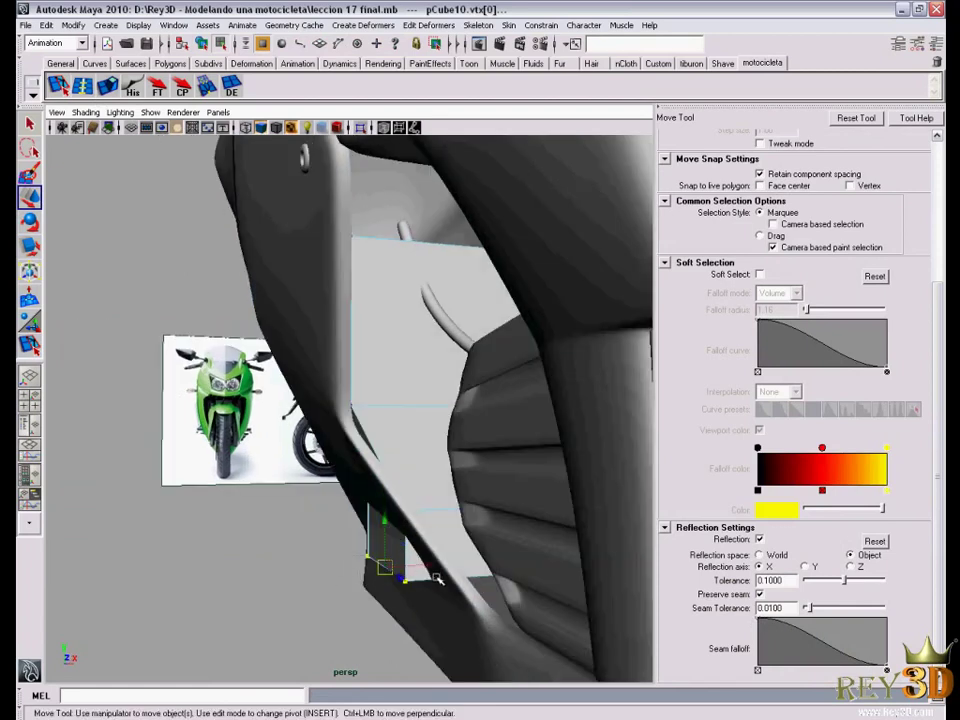
alt+right_drag(463, 562, 439, 514)
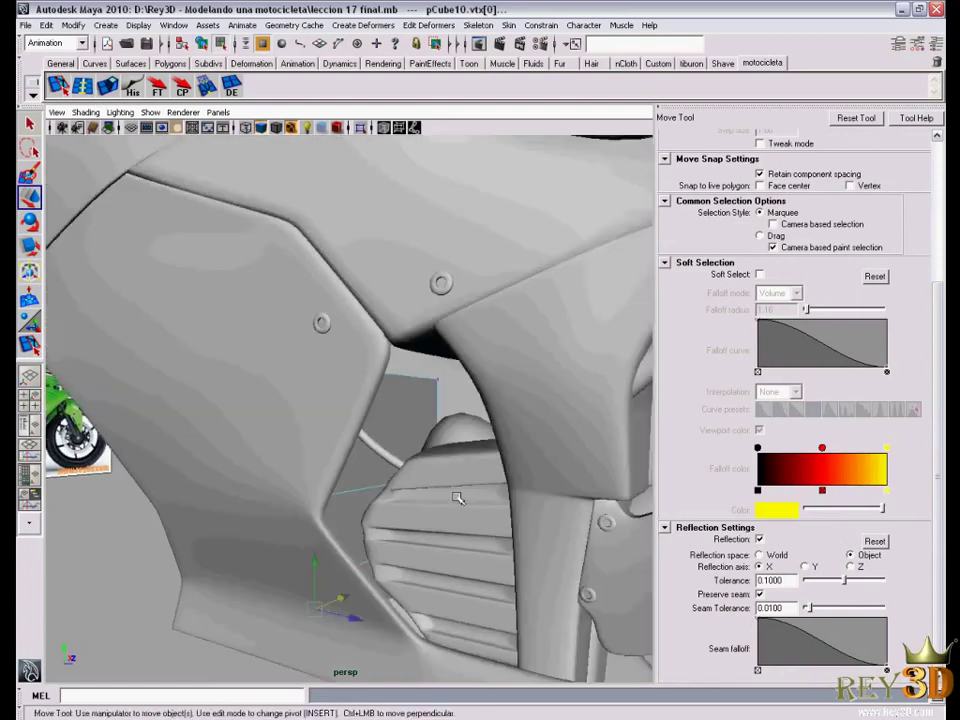
alt+drag(439, 514, 406, 484)
alt+right_drag(406, 484, 395, 470)
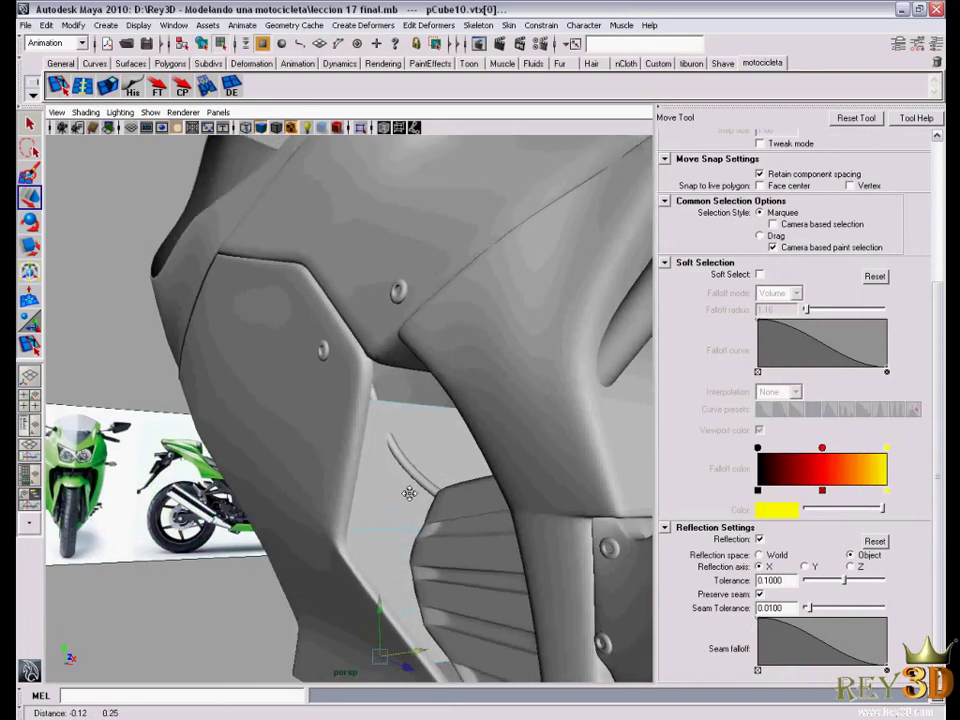
alt+drag(395, 470, 380, 500)
alt+right_drag(380, 500, 381, 506)
mouse_move(381, 506)
alt+mouse_down()
mouse_move(350, 528)
mouse_move(352, 442)
alt+mouse_up()
Refine the panel's vertices so it fits behind the opening, checking front and side views
alt+drag(413, 460, 375, 462)
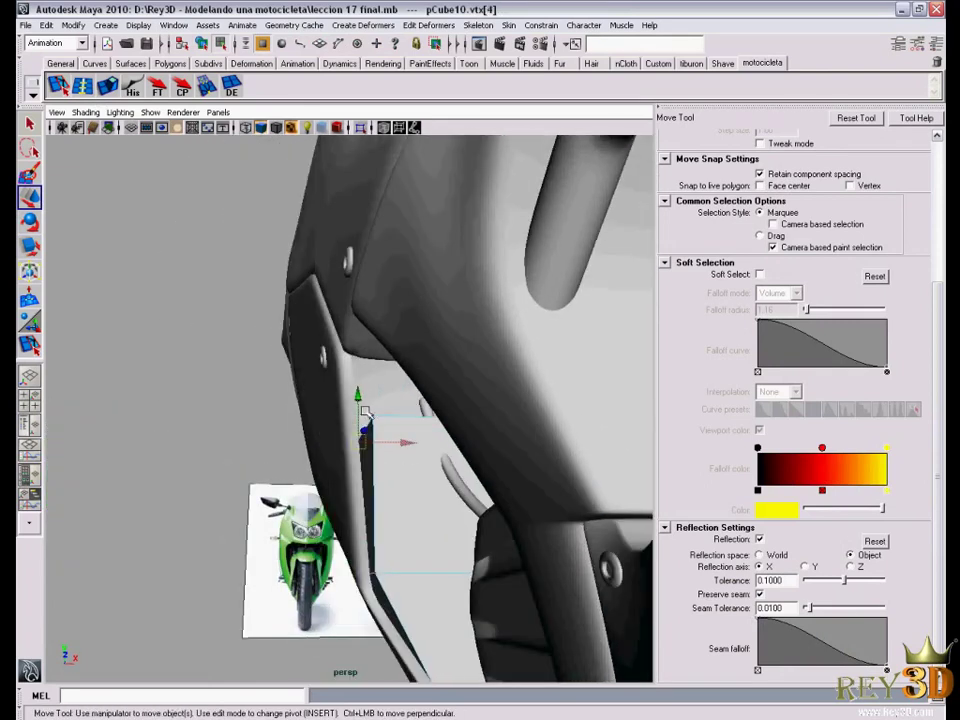
alt+drag(366, 331, 330, 295)
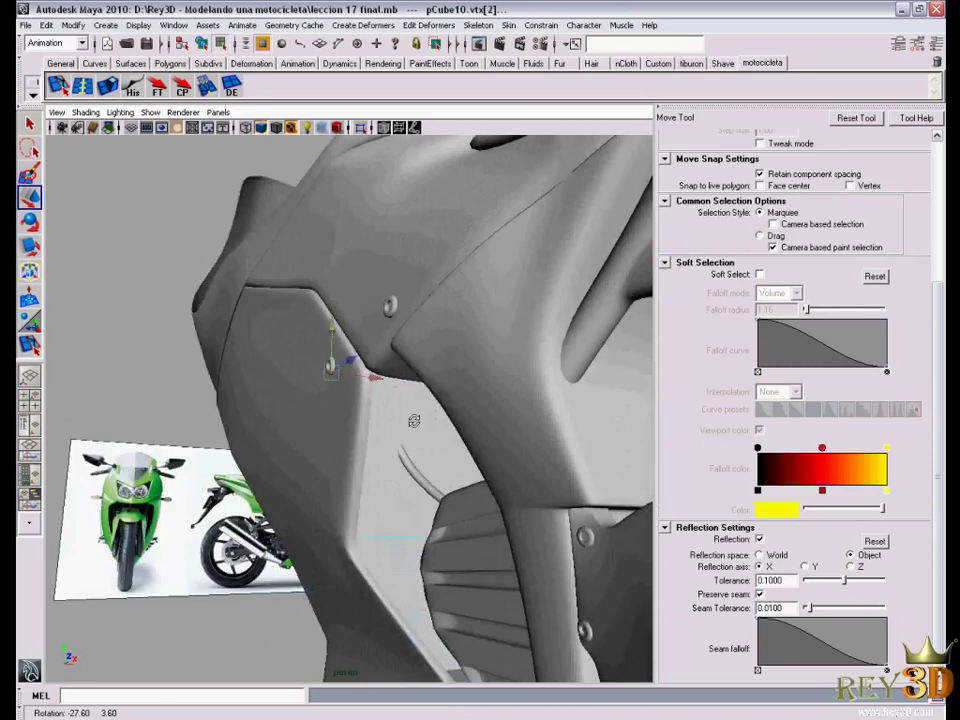
alt+right_drag(330, 295, 437, 422)
mouse_move(437, 422)
alt+mouse_down()
mouse_move(340, 420)
mouse_move(369, 432)
mouse_move(358, 422)
mouse_move(449, 416)
mouse_move(432, 427)
alt+mouse_up()
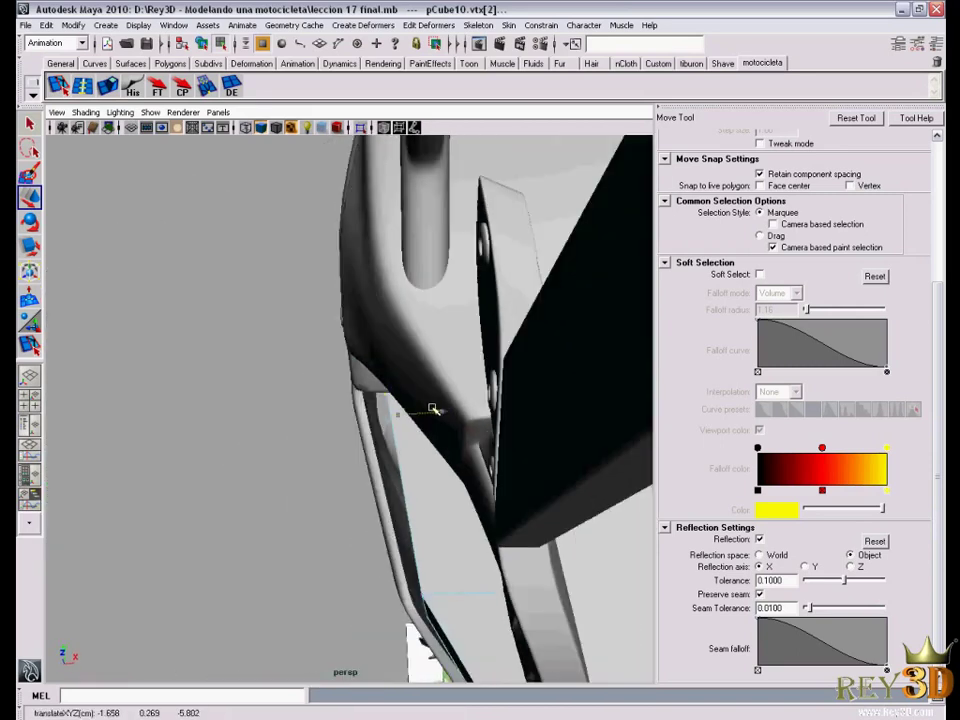
alt+drag(507, 478, 386, 432)
mouse_move(386, 432)
right_down()
mouse_move(383, 508)
mouse_move(315, 600)
right_up()
mouse_move(315, 600)
alt+mouse_down()
mouse_move(366, 463)
mouse_move(540, 467)
mouse_move(380, 484)
mouse_move(400, 500)
alt+mouse_up()
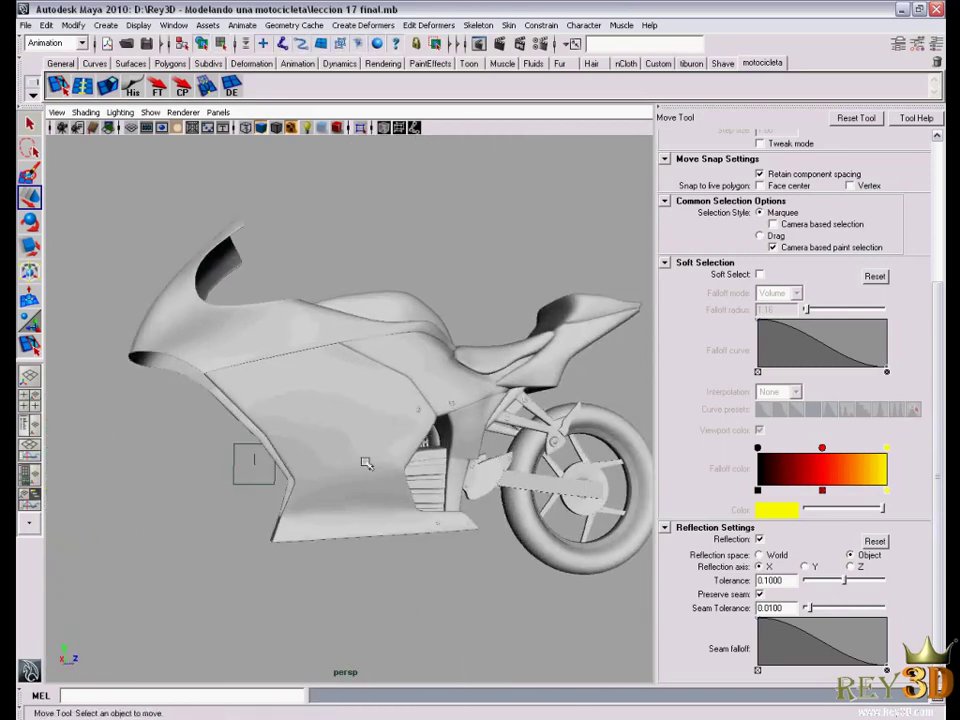
alt+right_drag(400, 500, 410, 530)
alt+drag(410, 530, 413, 521)
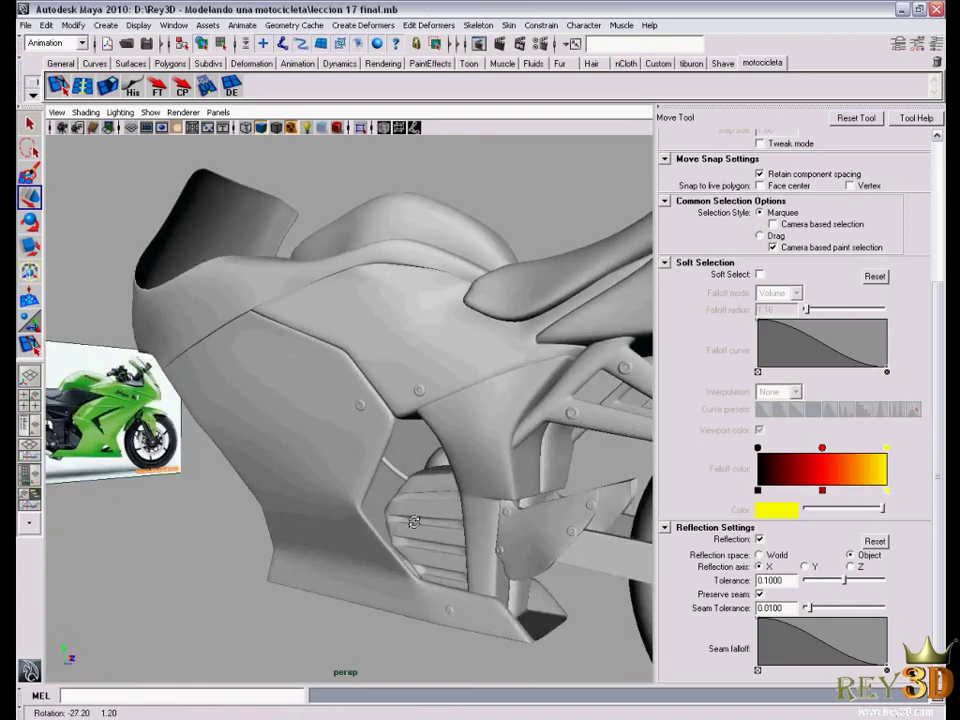
alt+right_drag(413, 521, 504, 553)
alt+drag(504, 553, 345, 484)
alt+right_drag(345, 484, 364, 493)
alt+drag(364, 493, 399, 513)
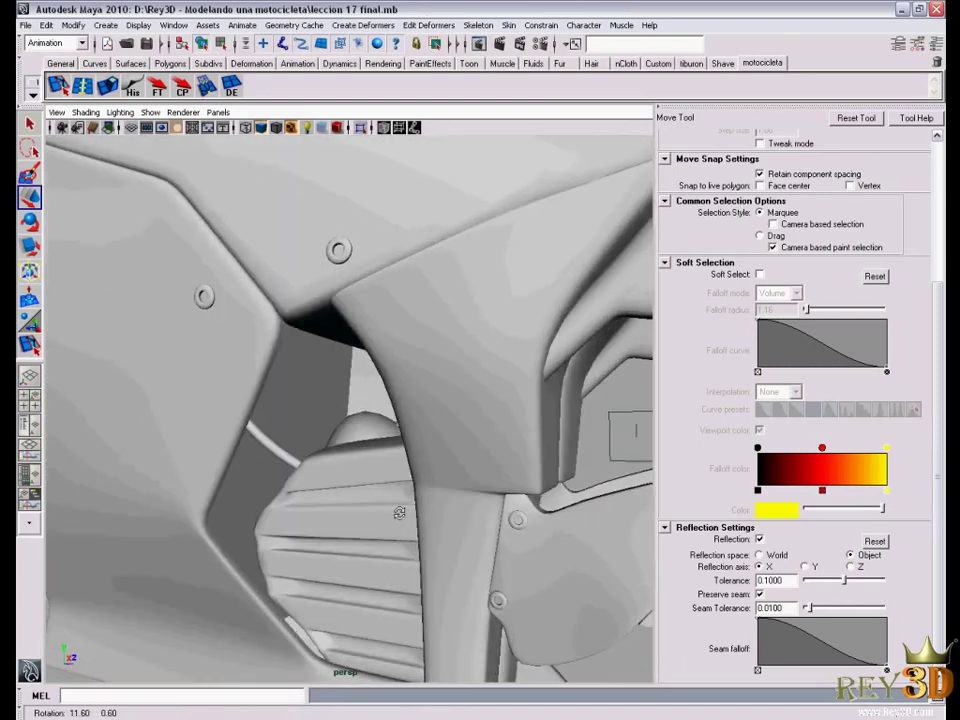
mouse_move(322, 452)
alt+mouse_down()
mouse_move(414, 399)
mouse_move(300, 420)
alt+mouse_up()
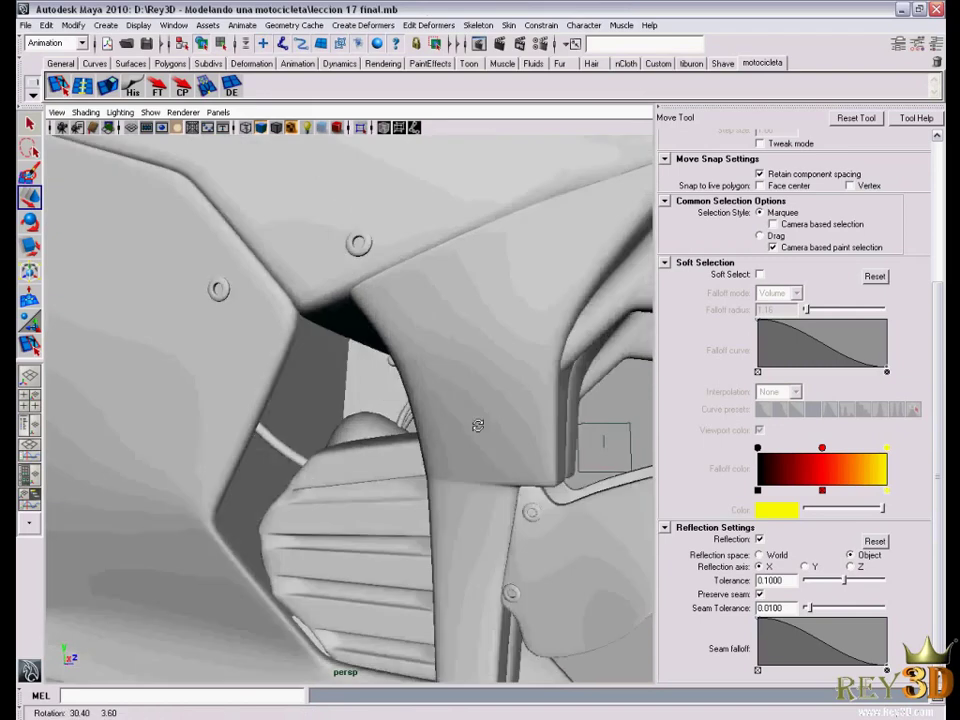
alt+right_drag(300, 420, 350, 430)
alt+drag(350, 430, 300, 420)
mouse_move(300, 420)
alt+right_down()
mouse_move(478, 466)
mouse_move(440, 470)
alt+right_up()
alt+drag(440, 470, 400, 460)
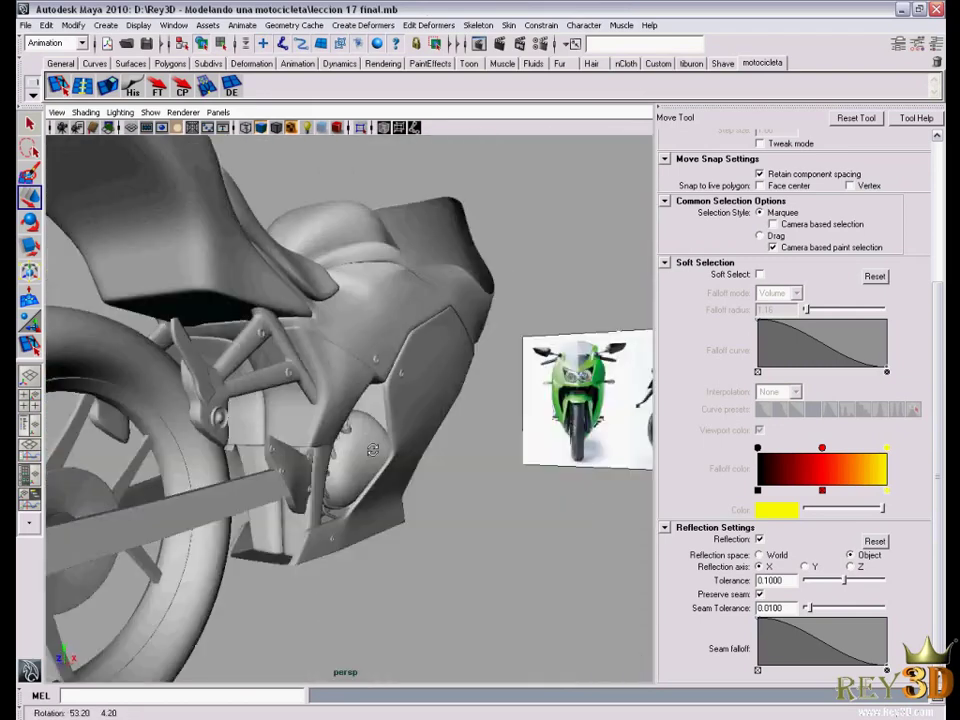
alt+right_drag(400, 460, 420, 450)
mouse_move(420, 450)
alt+mouse_down()
mouse_move(428, 460)
mouse_move(300, 349)
mouse_move(129, 343)
mouse_move(228, 465)
alt+mouse_up()
mouse_move(503, 456)
alt+mouse_down()
mouse_move(465, 482)
mouse_move(420, 465)
alt+mouse_up()
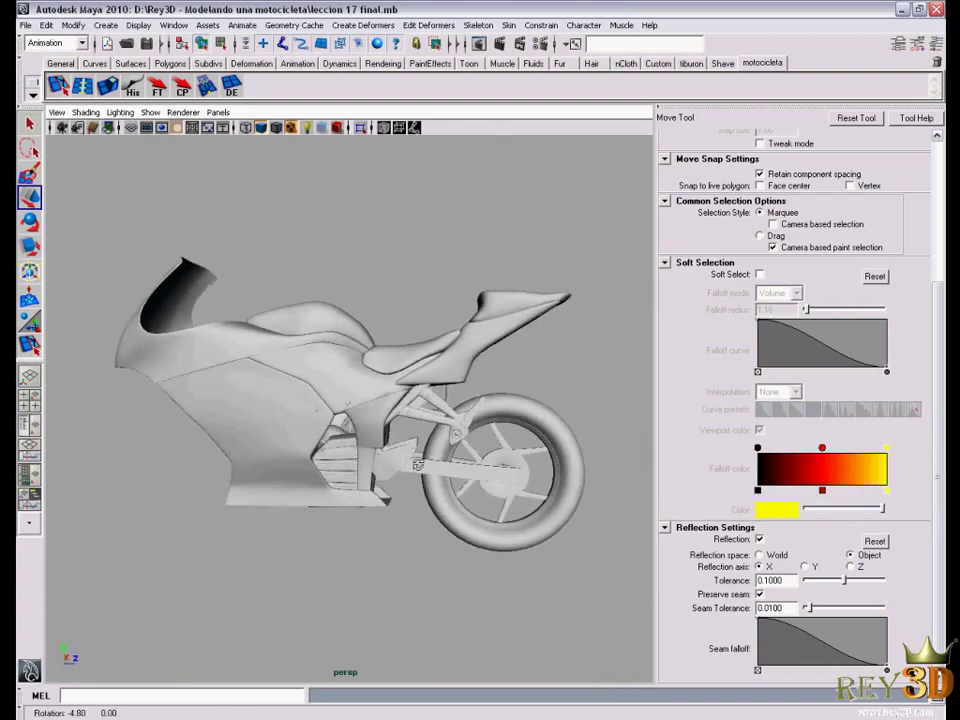